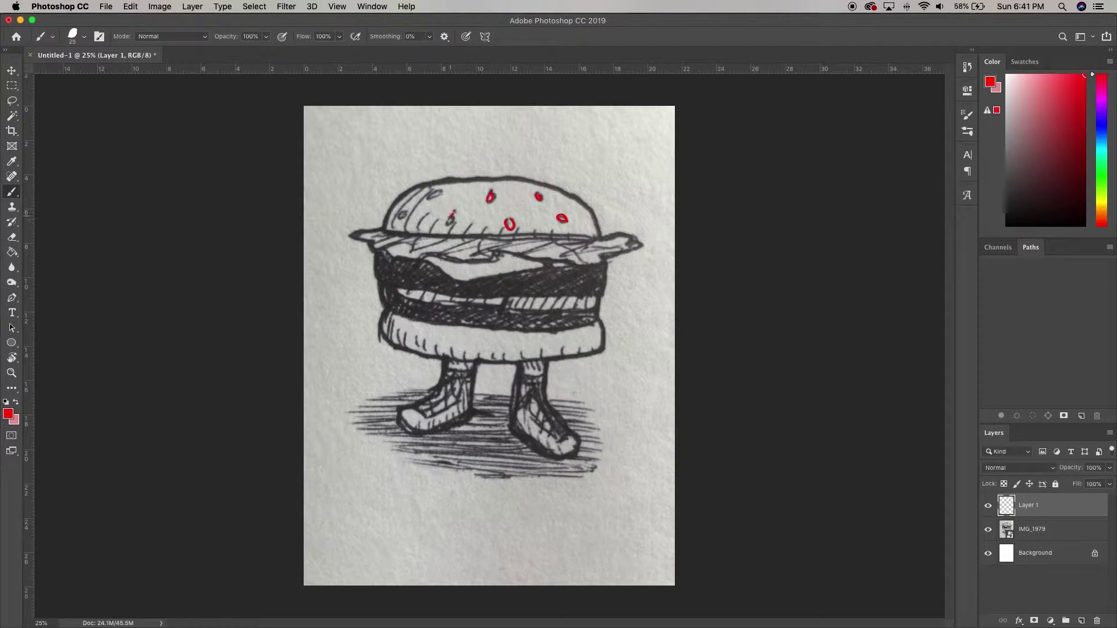
- Set the brush smoothing to 40% and trace the top bun and lettuce outlines in red, erasing uneven edges
{"action": "left_click_drag", "start_coordinate": [383, 39], "coordinate": [428, 80]}
{"action": "mouse_move", "coordinate": [422, 258]}
{"action": "left_mouse_down"}
{"action": "mouse_move", "coordinate": [523, 252]}
{"action": "mouse_move", "coordinate": [600, 268]}
{"action": "mouse_move", "coordinate": [643, 243]}
{"action": "left_mouse_up"}
{"action": "left_click_drag", "start_coordinate": [555, 236], "coordinate": [596, 238]}
{"action": "mouse_move", "coordinate": [598, 236]}
{"action": "left_mouse_down"}
{"action": "mouse_move", "coordinate": [541, 182]}
{"action": "mouse_move", "coordinate": [408, 193]}
{"action": "mouse_move", "coordinate": [384, 230]}
{"action": "left_mouse_up"}
{"action": "left_click", "coordinate": [12, 237]}
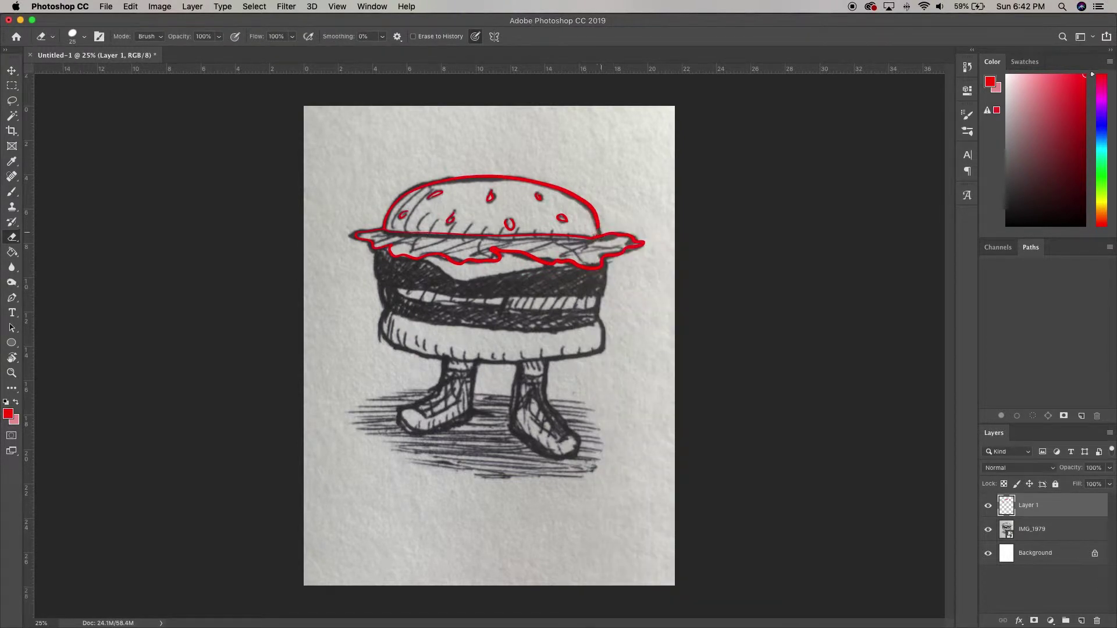
- Trace the cheese slice, both patties and the tomato slices in red, erasing stray ends
{"action": "key", "text": "b"}
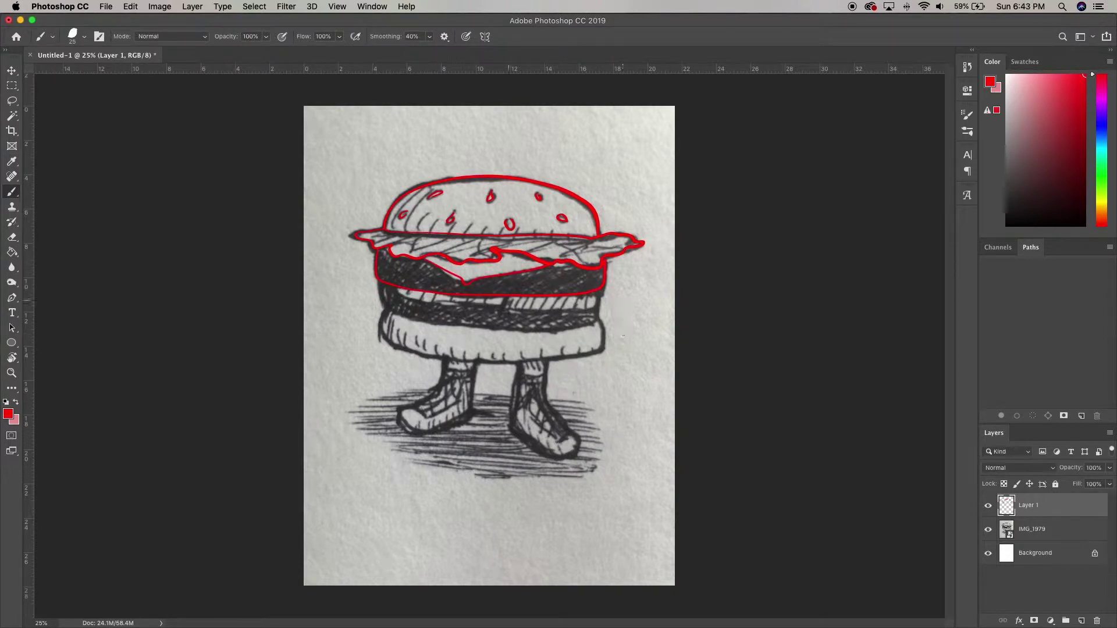
{"action": "left_click_drag", "start_coordinate": [505, 306], "coordinate": [596, 300]}
{"action": "key", "text": "e"}
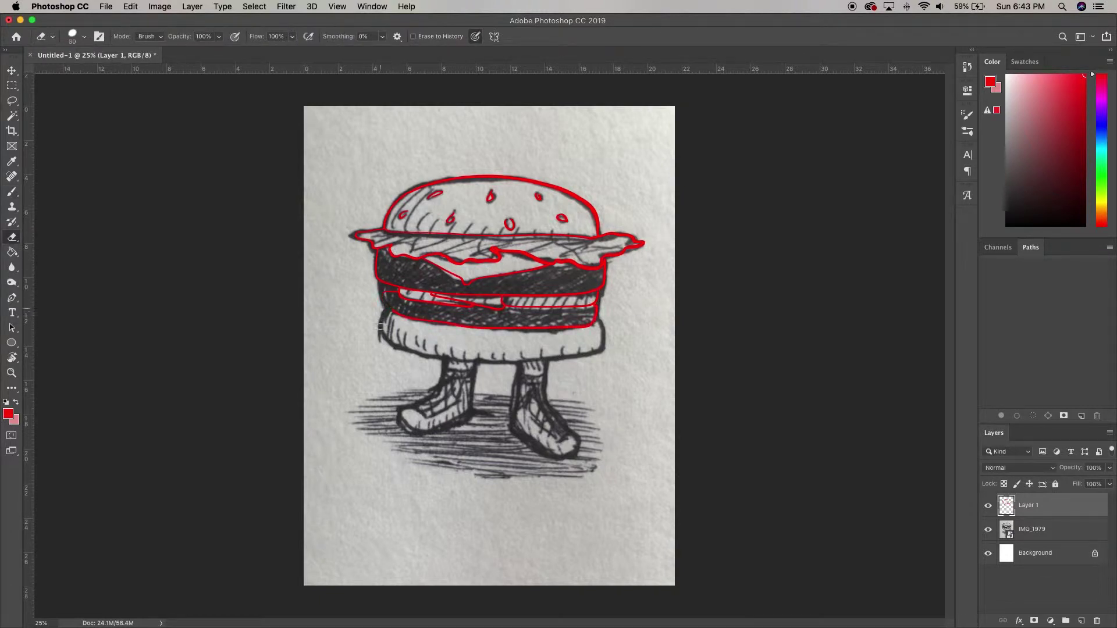
- Trace the bottom bun and the right sock and laced shoe in red, redoing the first shoe stroke
{"action": "key", "text": "b"}
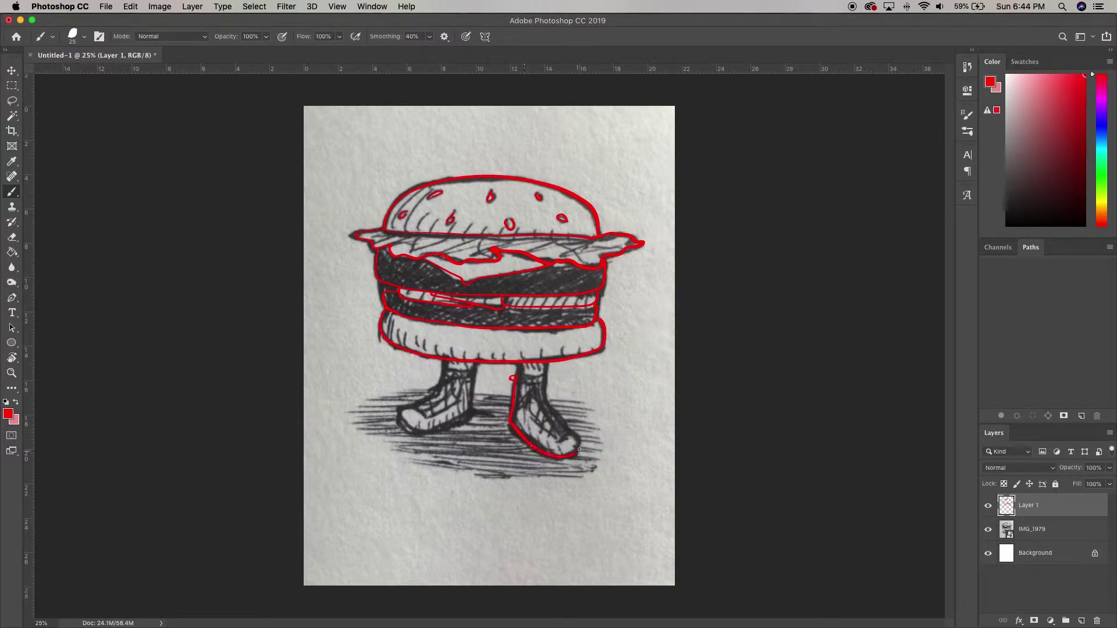
{"action": "key", "text": "super+z"}
{"action": "left_click_drag", "start_coordinate": [514, 392], "coordinate": [548, 431]}
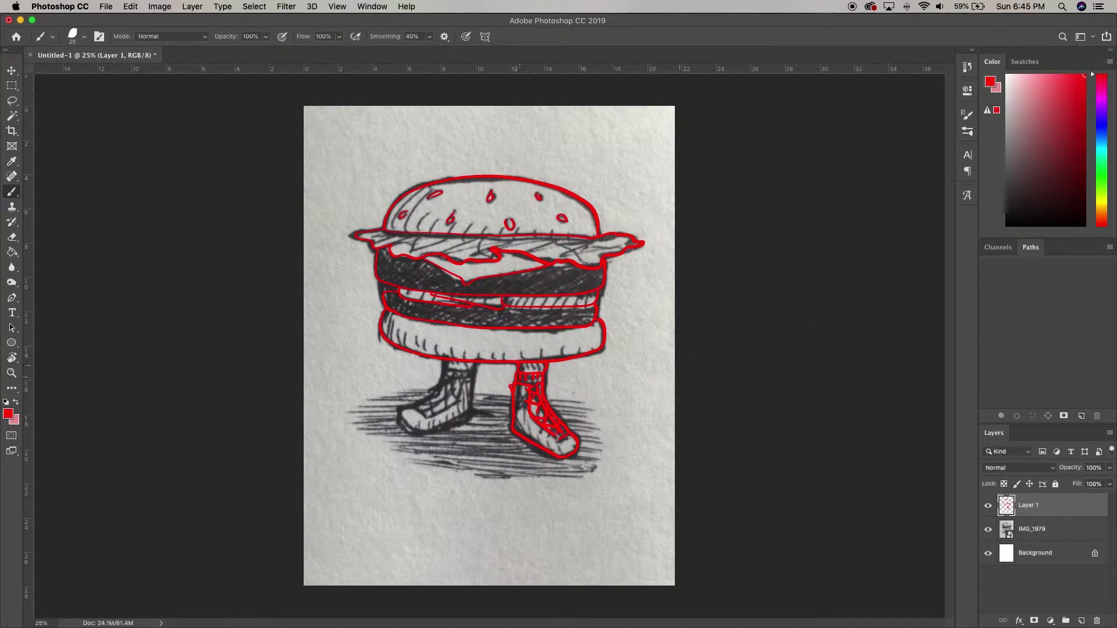
- Trace the left sock and laced shoe in red, and move the lassoed shoe slightly downward
{"action": "left_click_drag", "start_coordinate": [447, 371], "coordinate": [420, 407]}
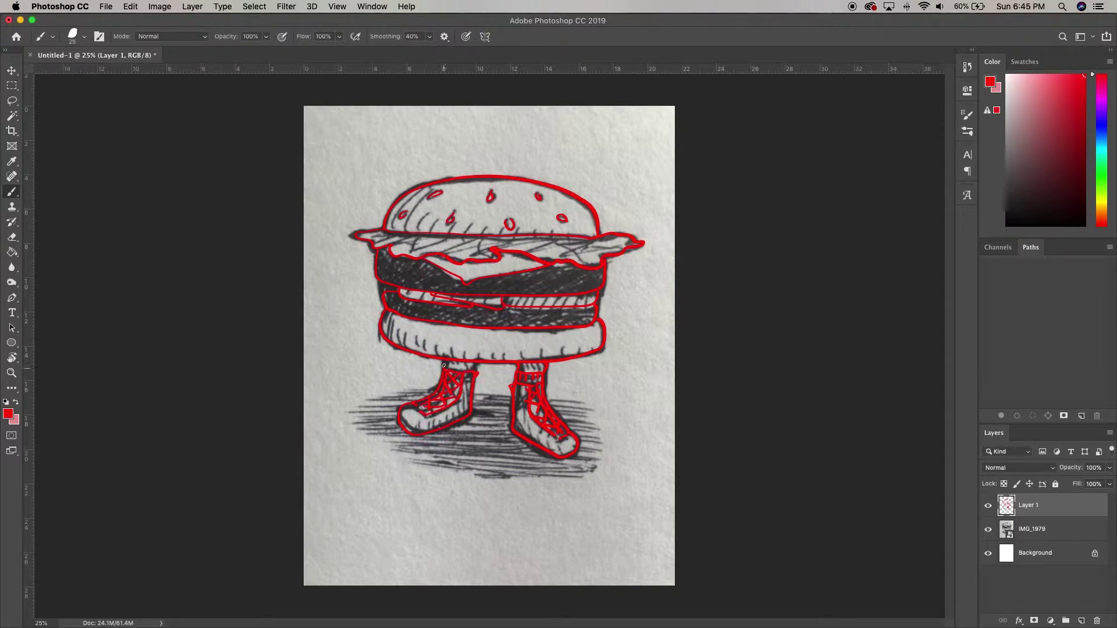
{"action": "key", "text": "super+z"}
{"action": "key", "text": "l"}
{"action": "mouse_move", "coordinate": [478, 367]}
{"action": "left_mouse_down"}
{"action": "mouse_move", "coordinate": [434, 372]}
{"action": "mouse_move", "coordinate": [453, 365]}
{"action": "mouse_move", "coordinate": [441, 384]}
{"action": "left_mouse_up"}
{"action": "key", "text": "v"}
{"action": "key", "text": "ctrl+d"}
{"action": "key", "text": "b"}
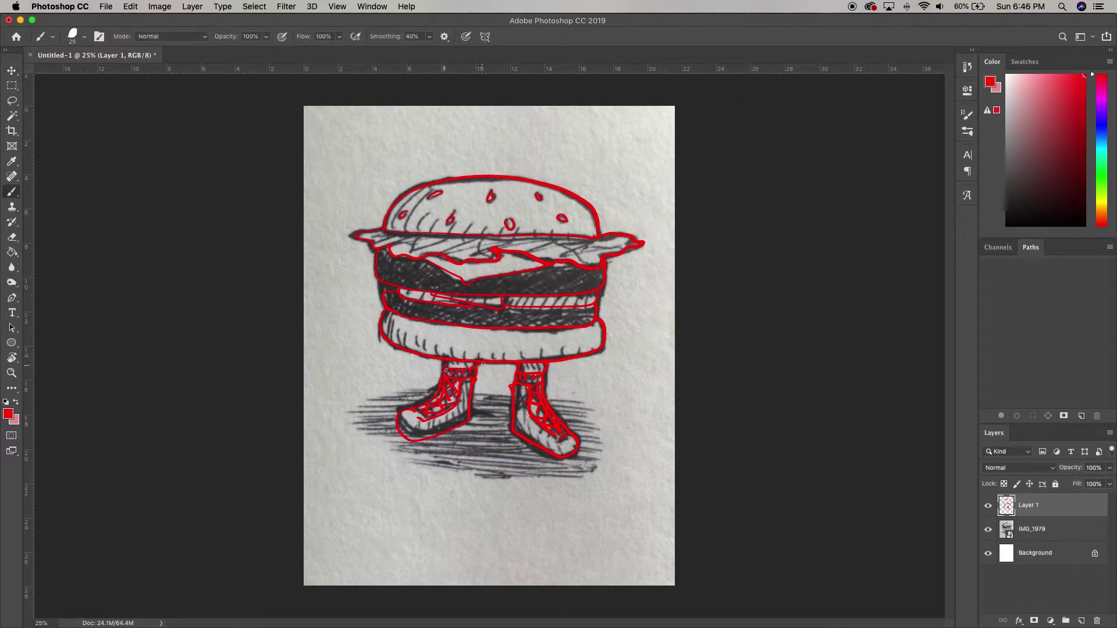
- Hide the IMG_1979 sketch and turn the red line art black with a black-filled new layer clipped to Layer 1
{"action": "left_click", "coordinate": [988, 529]}
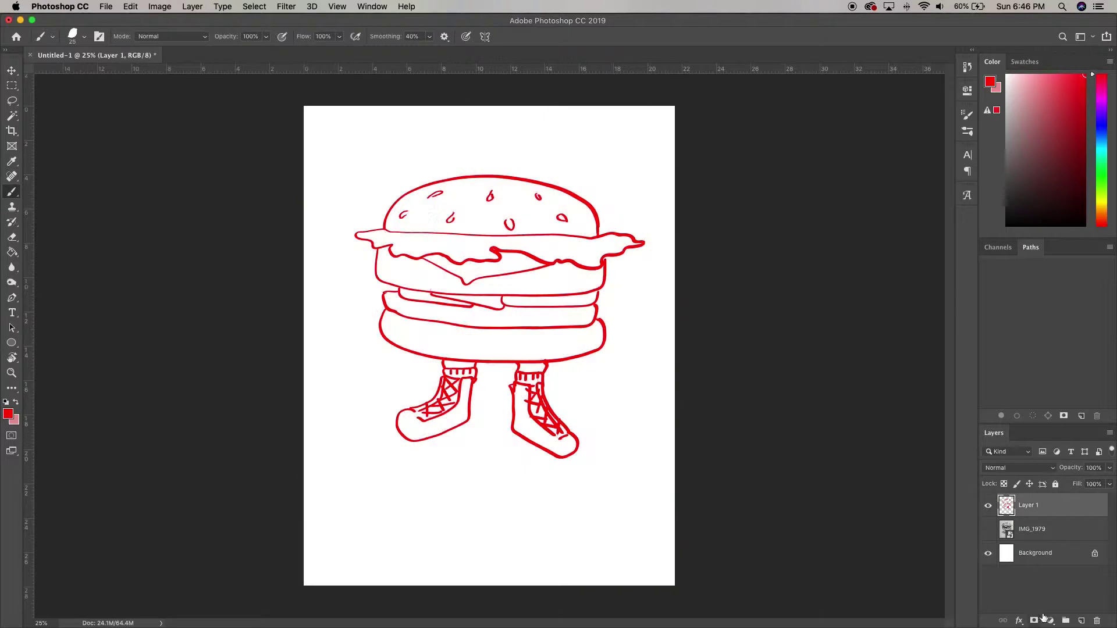
{"action": "left_click", "coordinate": [1081, 621]}
{"action": "left_click", "coordinate": [12, 252]}
{"action": "left_click", "coordinate": [1006, 226]}
{"action": "left_click", "coordinate": [1024, 517], "text": "alt"}
{"action": "left_click", "coordinate": [599, 394]}
{"action": "left_click", "coordinate": [1029, 529]}
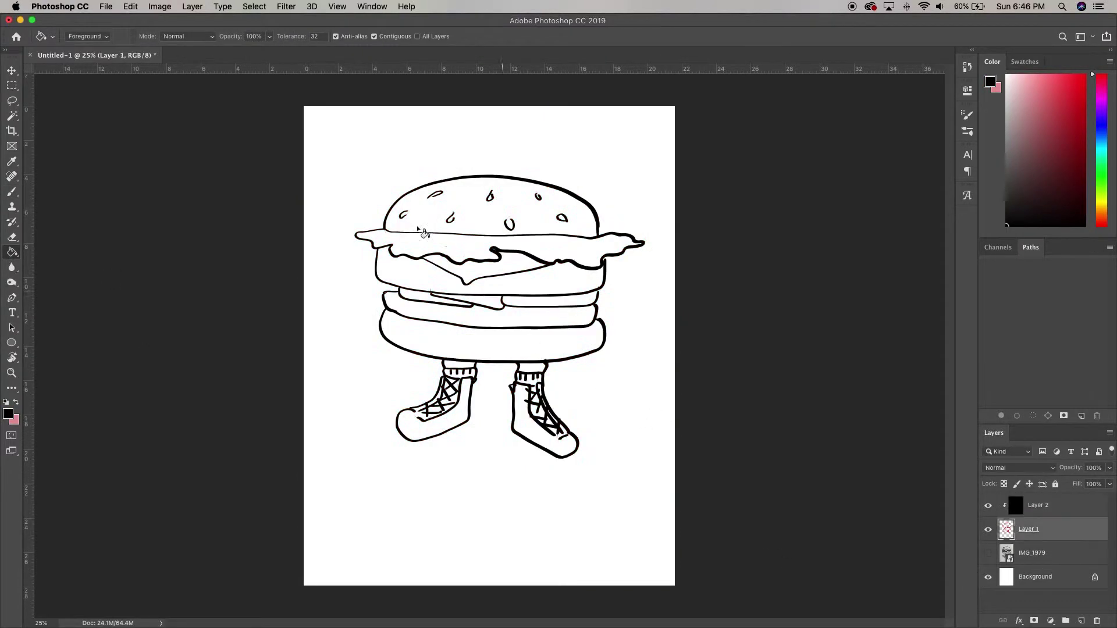
- Enlarge the Brushpen Large brush and thicken the outlines of the top bun and lettuce on Layer 1
{"action": "left_click", "coordinate": [11, 237]}
{"action": "left_click", "coordinate": [12, 192]}
{"action": "right_click", "coordinate": [541, 279]}
{"action": "right_click", "coordinate": [612, 276]}
{"action": "left_click_drag", "start_coordinate": [711, 252], "coordinate": [728, 252]}
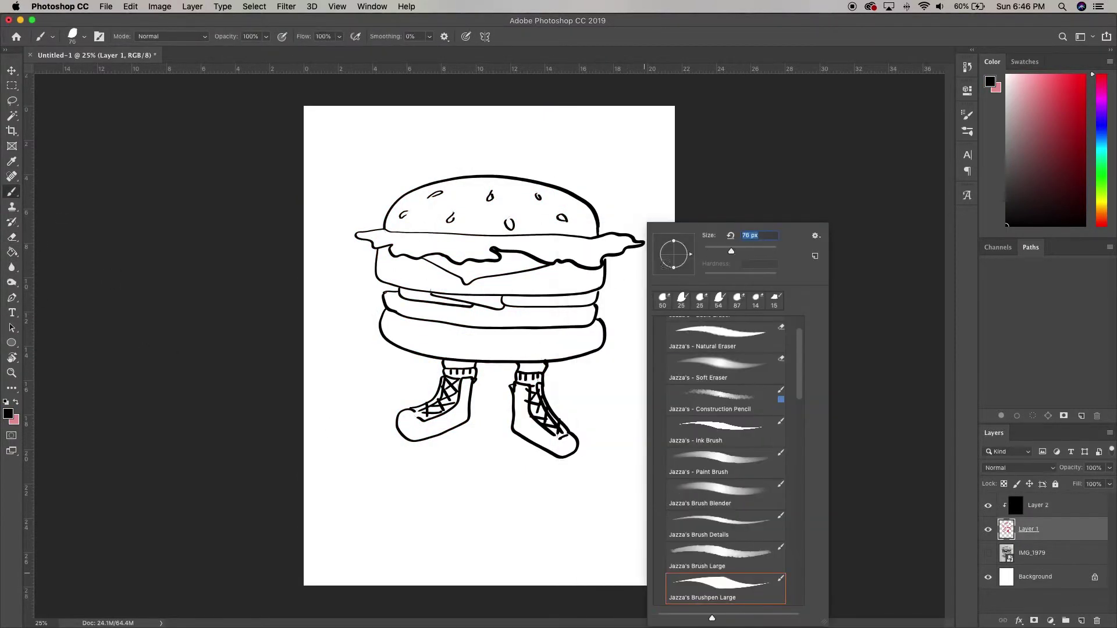
{"action": "left_click", "coordinate": [616, 229]}
{"action": "left_click_drag", "start_coordinate": [381, 228], "coordinate": [475, 175]}
{"action": "key", "text": "super+z"}
{"action": "mouse_move", "coordinate": [598, 235]}
{"action": "left_mouse_down"}
{"action": "mouse_move", "coordinate": [569, 193]}
{"action": "mouse_move", "coordinate": [447, 178]}
{"action": "mouse_move", "coordinate": [518, 238]}
{"action": "mouse_move", "coordinate": [352, 238]}
{"action": "mouse_move", "coordinate": [458, 265]}
{"action": "mouse_move", "coordinate": [494, 252]}
{"action": "mouse_move", "coordinate": [600, 267]}
{"action": "mouse_move", "coordinate": [638, 240]}
{"action": "left_mouse_up"}
- Thicken the black outlines of both patties, the bottom bun and the cheese slice
{"action": "key", "text": "e"}
{"action": "key", "text": "b"}
{"action": "mouse_move", "coordinate": [377, 249]}
{"action": "left_mouse_down"}
{"action": "mouse_move", "coordinate": [423, 291]}
{"action": "mouse_move", "coordinate": [551, 293]}
{"action": "mouse_move", "coordinate": [603, 260]}
{"action": "left_mouse_up"}
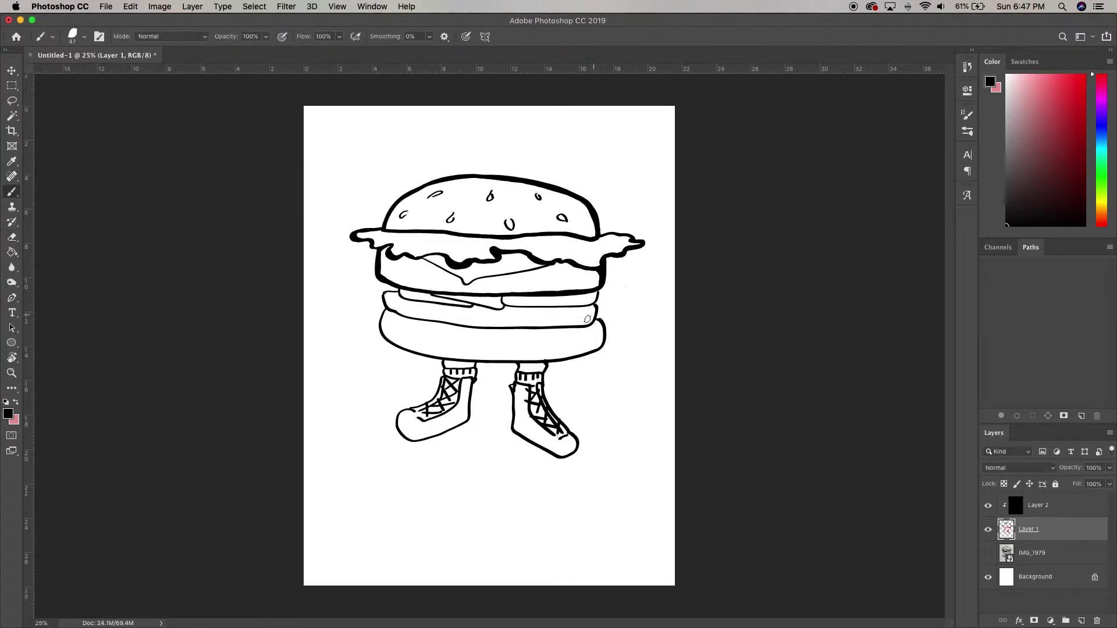
{"action": "mouse_move", "coordinate": [592, 302]}
{"action": "left_mouse_down"}
{"action": "mouse_move", "coordinate": [598, 326]}
{"action": "mouse_move", "coordinate": [393, 320]}
{"action": "mouse_move", "coordinate": [386, 291]}
{"action": "left_mouse_up"}
{"action": "mouse_move", "coordinate": [597, 308]}
{"action": "left_mouse_down"}
{"action": "mouse_move", "coordinate": [495, 362]}
{"action": "mouse_move", "coordinate": [380, 308]}
{"action": "left_mouse_up"}
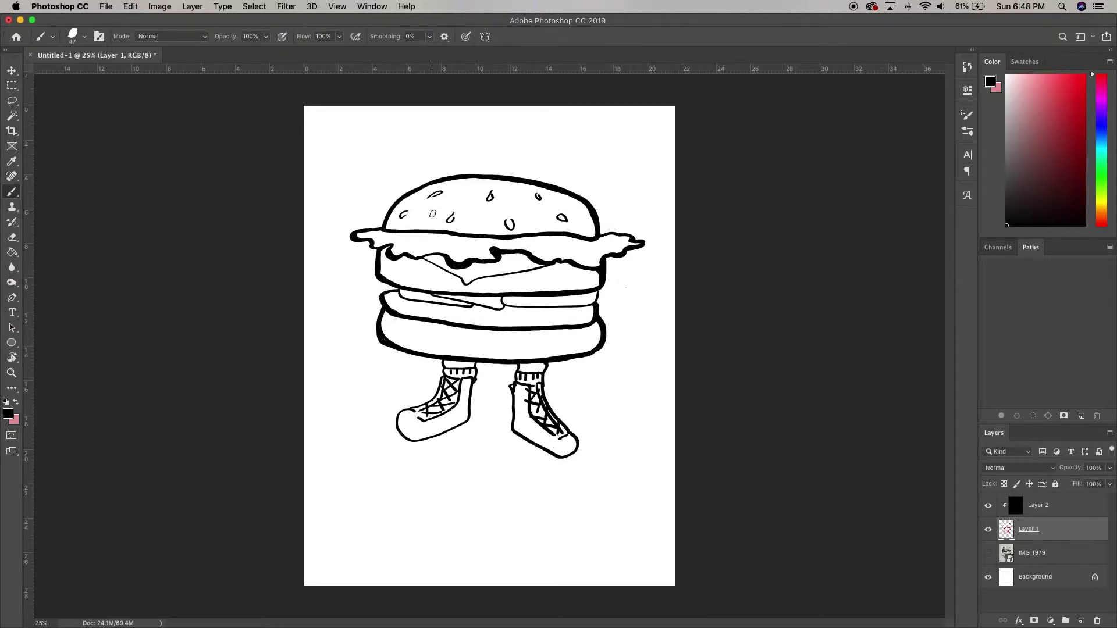
{"action": "mouse_move", "coordinate": [554, 263]}
{"action": "left_mouse_down"}
{"action": "mouse_move", "coordinate": [471, 283]}
{"action": "mouse_move", "coordinate": [435, 266]}
{"action": "mouse_move", "coordinate": [490, 274]}
{"action": "mouse_move", "coordinate": [461, 279]}
{"action": "mouse_move", "coordinate": [474, 280]}
{"action": "mouse_move", "coordinate": [467, 286]}
{"action": "mouse_move", "coordinate": [549, 265]}
{"action": "mouse_move", "coordinate": [482, 276]}
{"action": "left_mouse_up"}
{"action": "key", "text": "super+z"}
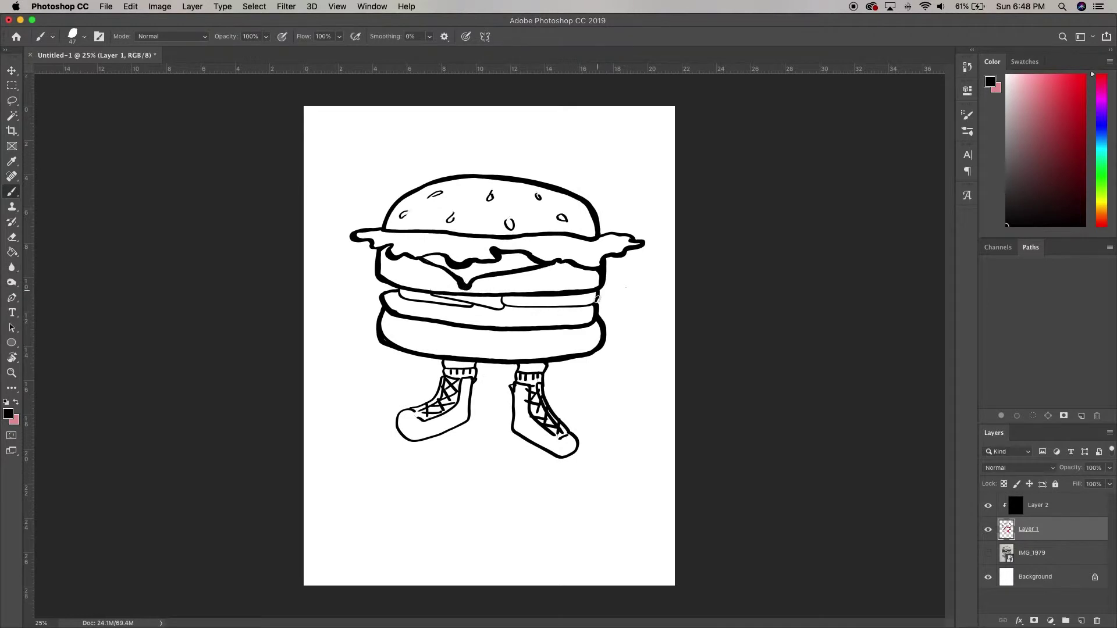
- Thicken the outlines of both socks and shoes, giving the soles a heavier line and cleaning up the edges
{"action": "mouse_move", "coordinate": [477, 360]}
{"action": "left_mouse_down"}
{"action": "mouse_move", "coordinate": [471, 420]}
{"action": "mouse_move", "coordinate": [423, 442]}
{"action": "mouse_move", "coordinate": [434, 391]}
{"action": "mouse_move", "coordinate": [463, 424]}
{"action": "mouse_move", "coordinate": [477, 368]}
{"action": "mouse_move", "coordinate": [446, 366]}
{"action": "mouse_move", "coordinate": [474, 375]}
{"action": "mouse_move", "coordinate": [459, 402]}
{"action": "mouse_move", "coordinate": [441, 377]}
{"action": "mouse_move", "coordinate": [459, 381]}
{"action": "mouse_move", "coordinate": [399, 413]}
{"action": "left_mouse_up"}
{"action": "key", "text": "super+z"}
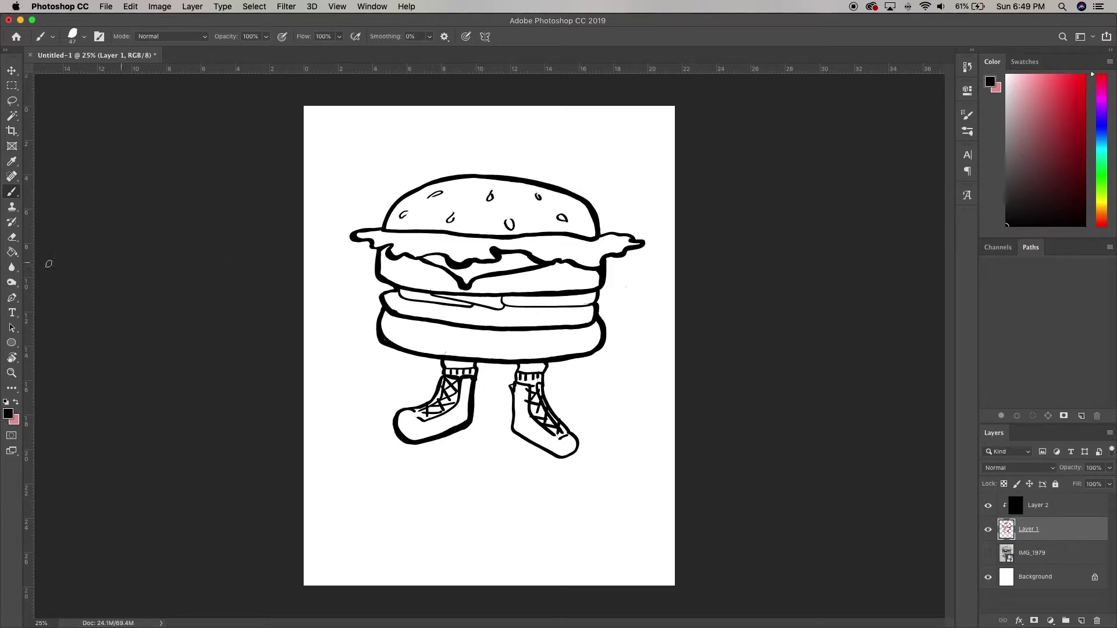
{"action": "mouse_move", "coordinate": [512, 382]}
{"action": "left_mouse_down"}
{"action": "mouse_move", "coordinate": [513, 427]}
{"action": "mouse_move", "coordinate": [566, 461]}
{"action": "mouse_move", "coordinate": [576, 427]}
{"action": "mouse_move", "coordinate": [552, 457]}
{"action": "mouse_move", "coordinate": [512, 431]}
{"action": "mouse_move", "coordinate": [511, 386]}
{"action": "left_mouse_up"}
{"action": "key", "text": "super+z"}
{"action": "mouse_move", "coordinate": [560, 420]}
{"action": "left_mouse_down"}
{"action": "mouse_move", "coordinate": [537, 386]}
{"action": "mouse_move", "coordinate": [517, 362]}
{"action": "left_mouse_up"}
{"action": "left_click_drag", "start_coordinate": [547, 363], "coordinate": [545, 397]}
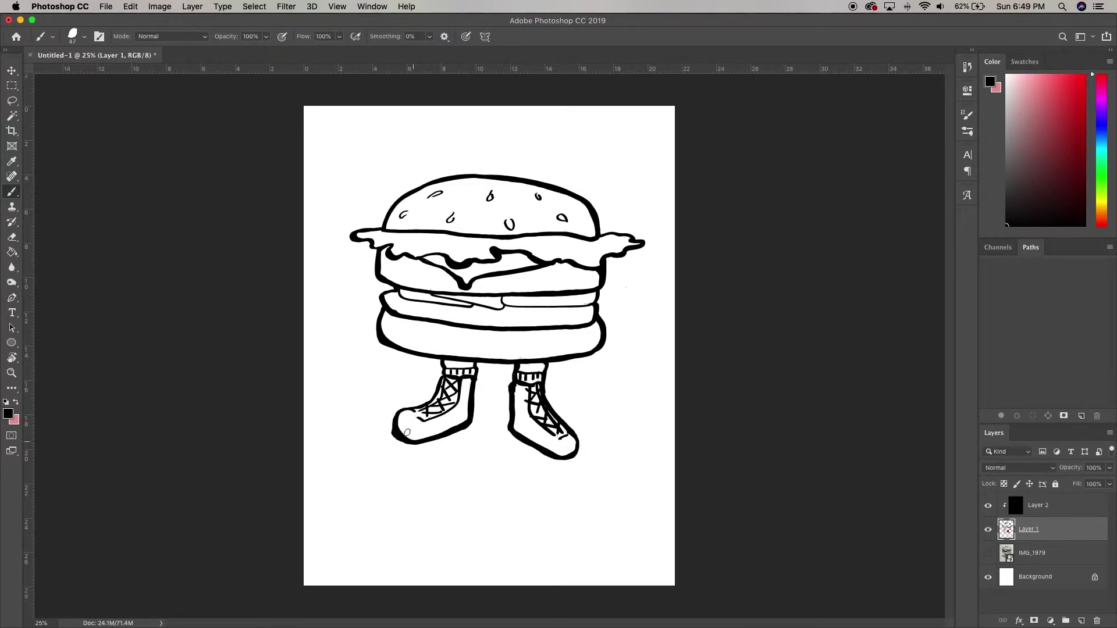
{"action": "mouse_move", "coordinate": [412, 448]}
{"action": "left_mouse_down"}
{"action": "mouse_move", "coordinate": [463, 431]}
{"action": "mouse_move", "coordinate": [406, 442]}
{"action": "left_mouse_up"}
{"action": "mouse_move", "coordinate": [506, 433]}
{"action": "left_mouse_down"}
{"action": "mouse_move", "coordinate": [561, 462]}
{"action": "mouse_move", "coordinate": [576, 443]}
{"action": "left_mouse_up"}
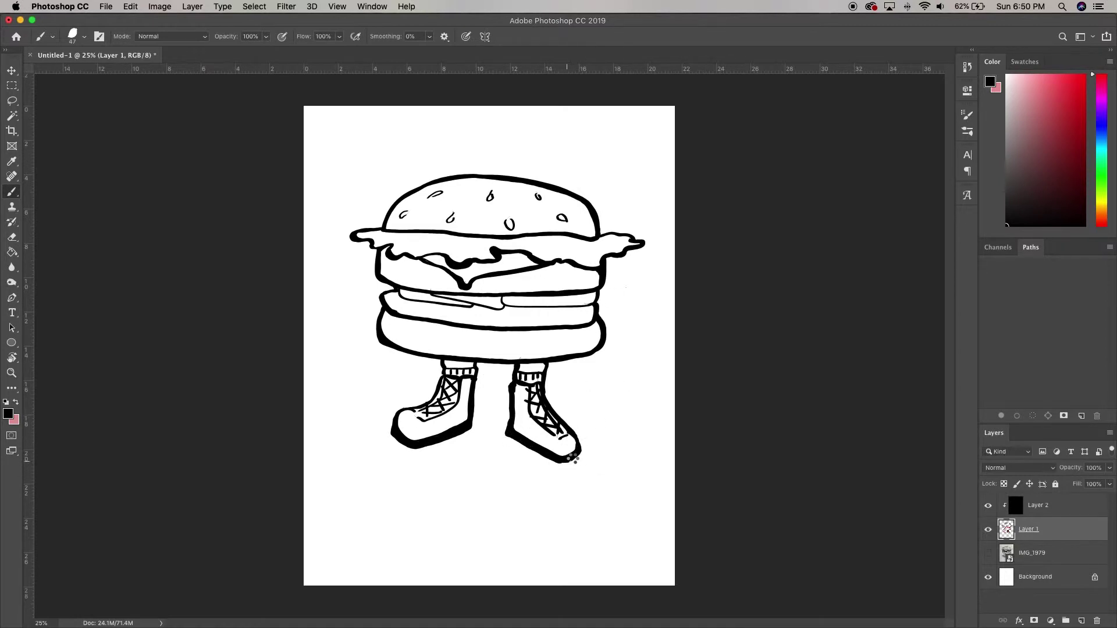
{"action": "key", "text": "e"}
- Draw thin veins and folds across the whole lettuce with a size 25 brush, erasing stray bits
{"action": "key", "text": "b"}
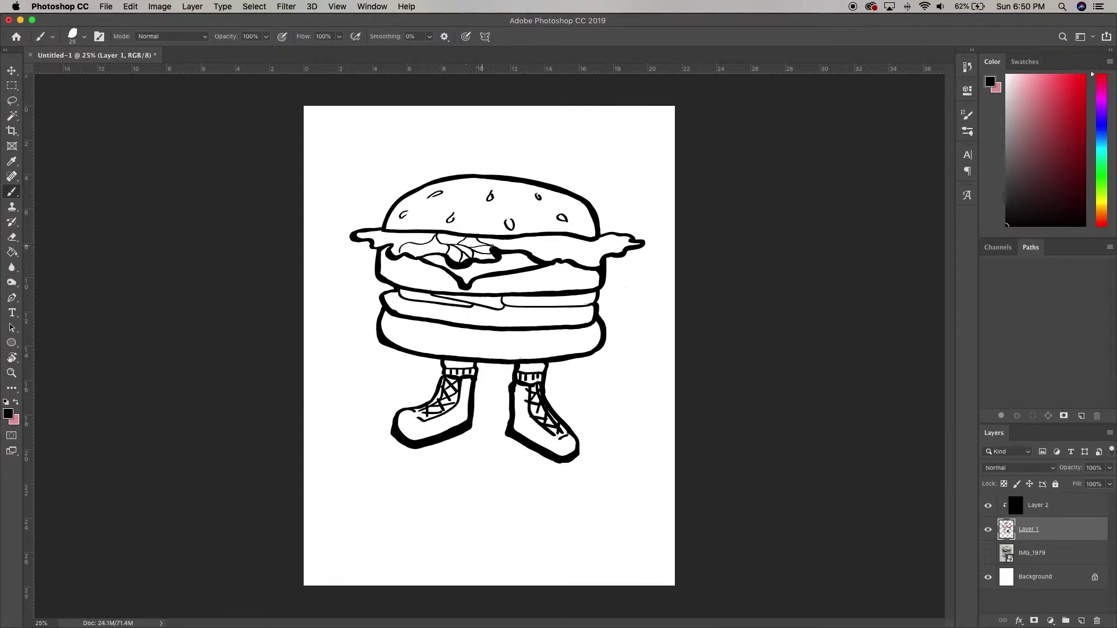
{"action": "left_click", "coordinate": [490, 248], "text": "shift+super"}
{"action": "key", "text": "super+z"}
{"action": "key", "text": "super+z"}
{"action": "left_click_drag", "start_coordinate": [418, 234], "coordinate": [375, 247]}
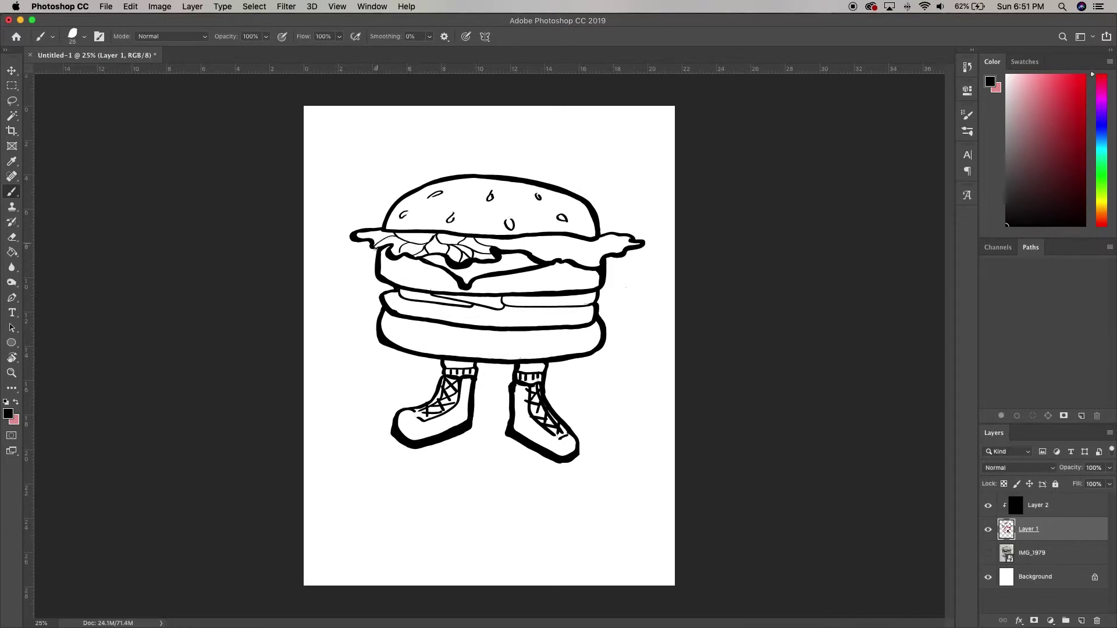
{"action": "mouse_move", "coordinate": [504, 238]}
{"action": "left_mouse_down"}
{"action": "mouse_move", "coordinate": [574, 247]}
{"action": "mouse_move", "coordinate": [555, 248]}
{"action": "mouse_move", "coordinate": [594, 262]}
{"action": "mouse_move", "coordinate": [567, 251]}
{"action": "mouse_move", "coordinate": [611, 243]}
{"action": "left_mouse_up"}
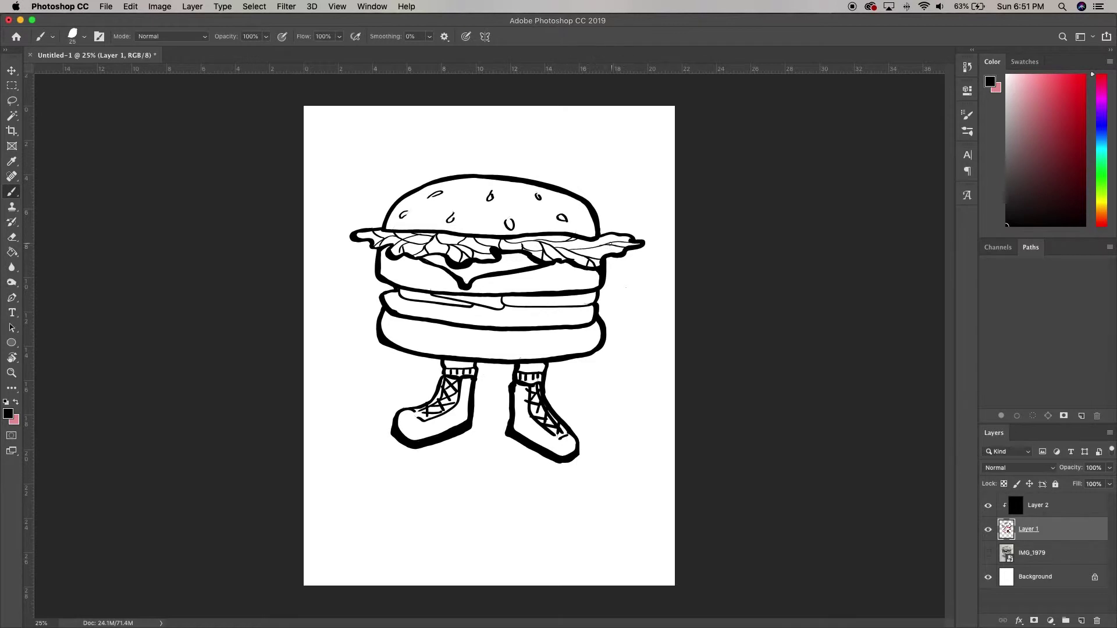
{"action": "key", "text": "e"}
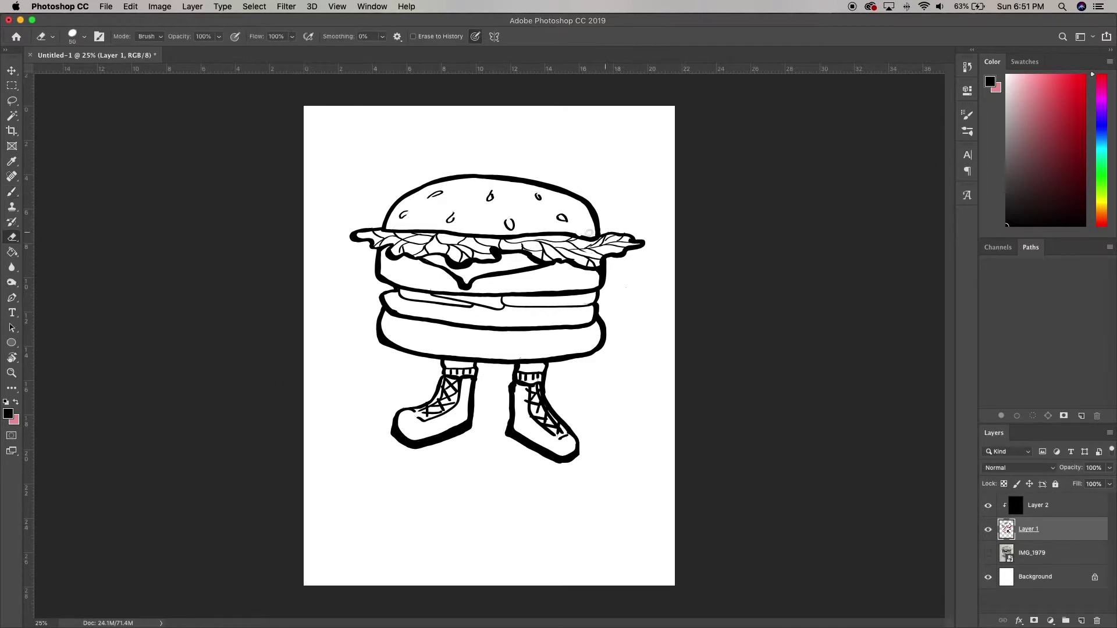
- Make the outer contour of the buns and legs heavier with a larger brush, undoing unwanted strokes
{"action": "key", "text": "b"}
{"action": "right_click", "coordinate": [564, 486]}
{"action": "mouse_move", "coordinate": [642, 252]}
{"action": "left_mouse_down"}
{"action": "mouse_move", "coordinate": [602, 233]}
{"action": "mouse_move", "coordinate": [561, 190]}
{"action": "mouse_move", "coordinate": [413, 190]}
{"action": "left_mouse_up"}
{"action": "left_click", "coordinate": [560, 384]}
{"action": "key", "text": "super+z"}
{"action": "left_click_drag", "start_coordinate": [386, 282], "coordinate": [379, 344]}
{"action": "left_click_drag", "start_coordinate": [475, 385], "coordinate": [474, 394]}
{"action": "mouse_move", "coordinate": [514, 367]}
{"action": "left_mouse_down"}
{"action": "mouse_move", "coordinate": [507, 436]}
{"action": "mouse_move", "coordinate": [577, 447]}
{"action": "left_mouse_up"}
{"action": "key", "text": "super+z"}
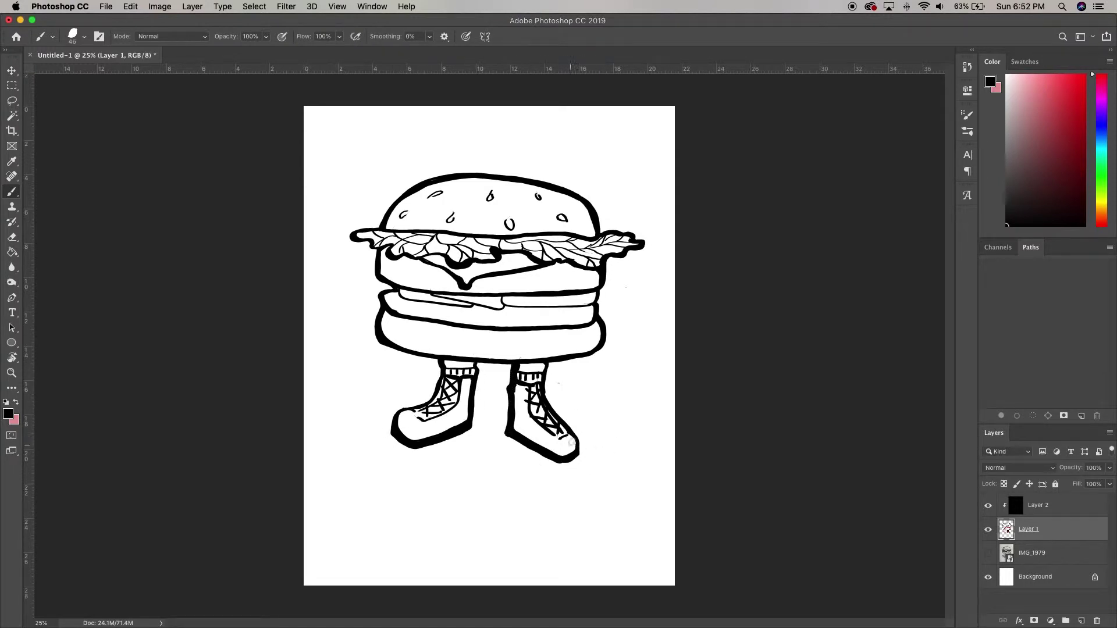
- Erase the toe outline of the right shoe and redraw it and the front edge with a bolder line
{"action": "left_click", "coordinate": [12, 236]}
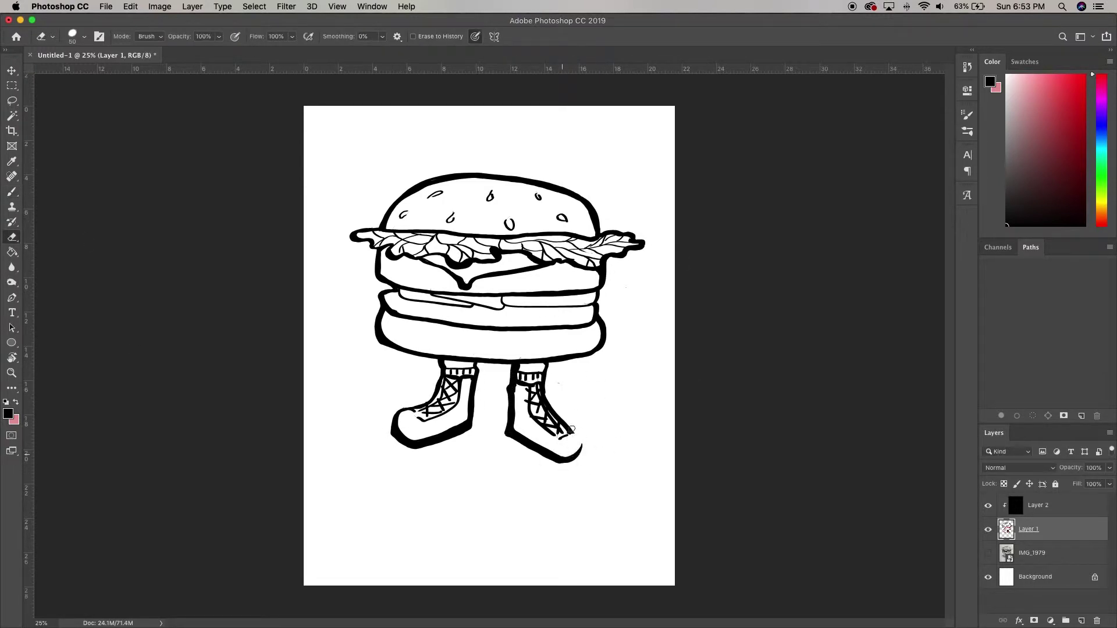
{"action": "key", "text": "b"}
{"action": "key", "text": "e"}
{"action": "key", "text": "b"}
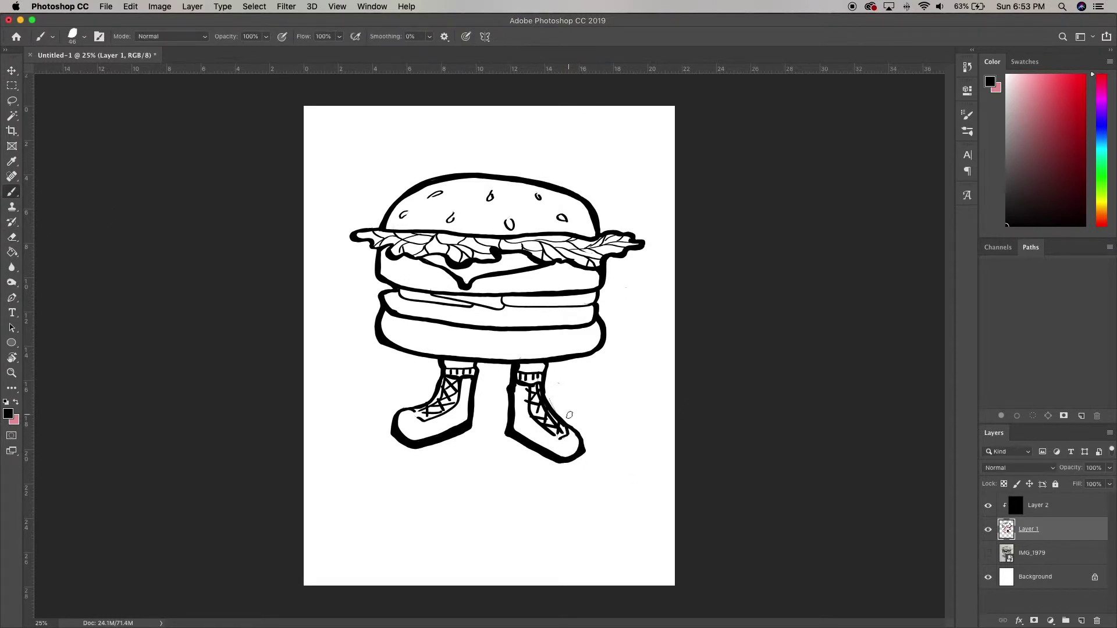
{"action": "key", "text": "e"}
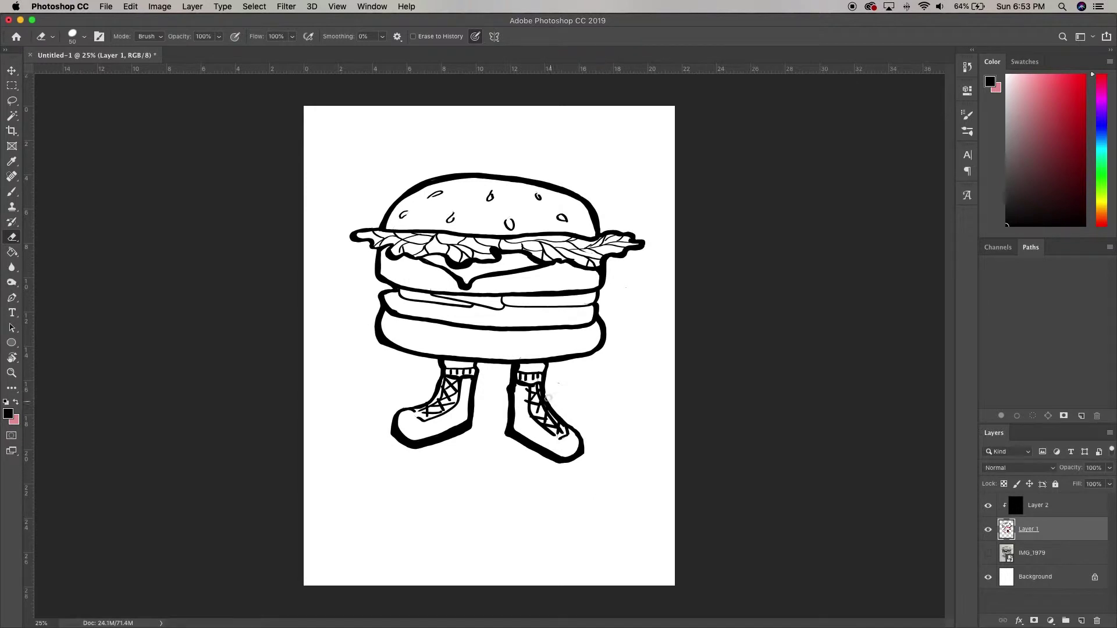
- Merge the clipped black Layer 2 with the line art on Layer 1
{"action": "left_click", "coordinate": [1051, 507]}
{"action": "right_click", "coordinate": [1053, 524]}
{"action": "left_click", "coordinate": [1044, 515]}
{"action": "left_click", "coordinate": [1053, 526], "text": "shift"}
{"action": "right_click", "coordinate": [1054, 526]}
{"action": "left_click", "coordinate": [931, 466]}
- Create a new layer beneath the line art and fill the burger character's silhouette with light gray using a Magic Wand selection
{"action": "left_click", "coordinate": [1081, 620]}
{"action": "left_click", "coordinate": [1061, 524]}
{"action": "key", "text": "w"}
{"action": "left_click", "coordinate": [643, 454]}
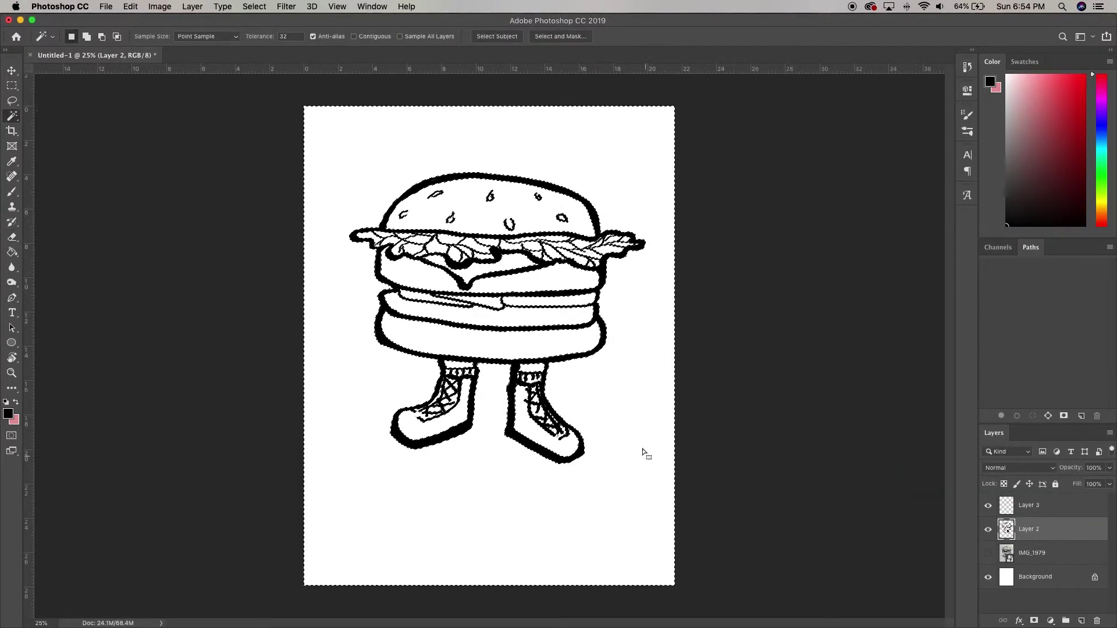
{"action": "left_click", "coordinate": [1058, 512]}
{"action": "left_click_drag", "start_coordinate": [1058, 513], "coordinate": [1051, 538]}
{"action": "key", "text": "g"}
{"action": "left_click", "coordinate": [1006, 112]}
{"action": "left_click", "coordinate": [559, 317]}
{"action": "key", "text": "super+d"}
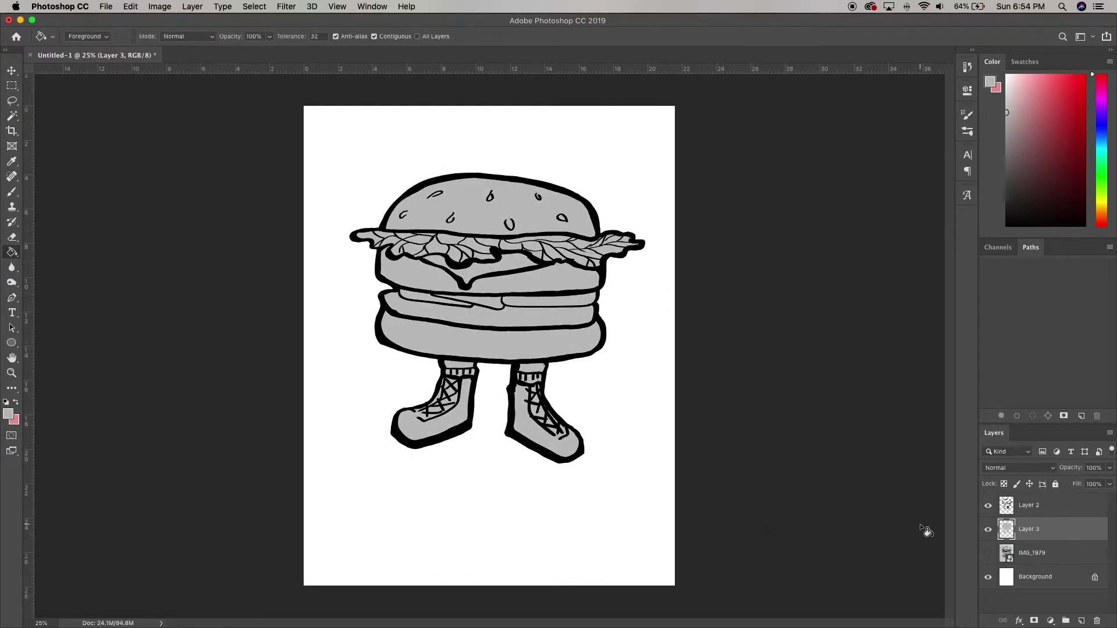
- Add a new layer clipped to the gray silhouette and choose a textured paint brush at size 182
{"action": "left_click", "coordinate": [1081, 620]}
{"action": "left_click", "coordinate": [1046, 540], "text": "alt"}
{"action": "key", "text": "b"}
{"action": "right_click", "coordinate": [547, 342]}
{"action": "left_click", "coordinate": [631, 464]}
{"action": "left_click_drag", "start_coordinate": [631, 250], "coordinate": [641, 251]}
{"action": "left_click", "coordinate": [523, 315]}
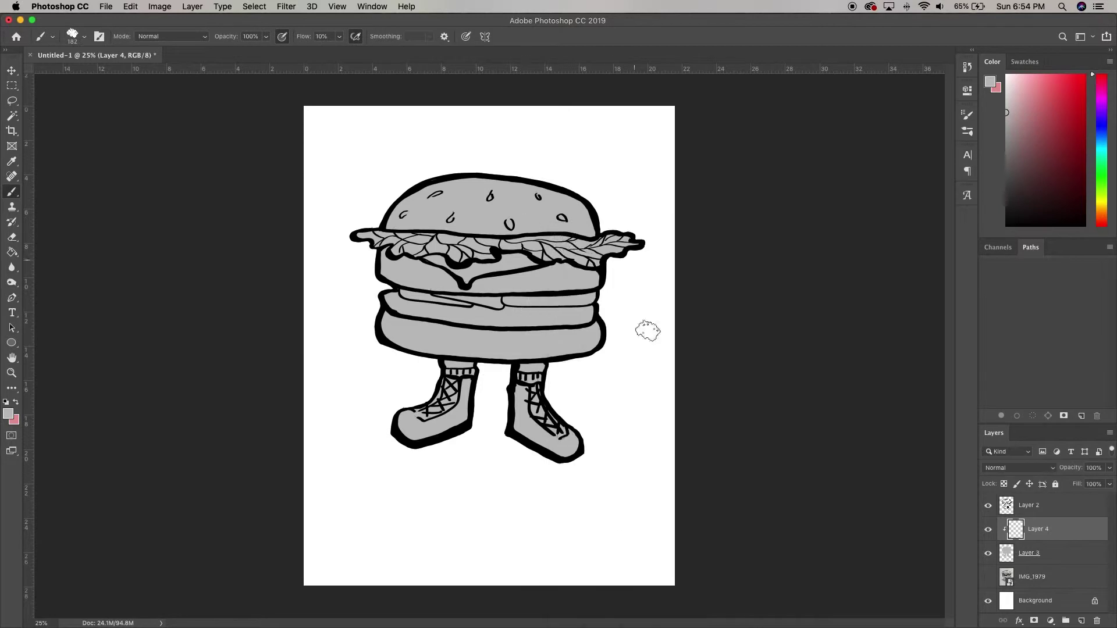
- Add a new layer above the line art and paint a beige color swatch below the right shoe
{"action": "left_click", "coordinate": [1056, 507]}
{"action": "left_click", "coordinate": [1081, 621]}
{"action": "left_click", "coordinate": [1101, 208]}
{"action": "left_click", "coordinate": [1032, 97]}
{"action": "mouse_move", "coordinate": [648, 437]}
{"action": "left_mouse_down"}
{"action": "mouse_move", "coordinate": [634, 423]}
{"action": "mouse_move", "coordinate": [662, 420]}
{"action": "left_mouse_up"}
{"action": "key", "text": "super+z"}
{"action": "left_click", "coordinate": [1035, 82]}
{"action": "mouse_move", "coordinate": [635, 501]}
{"action": "left_mouse_down"}
{"action": "mouse_move", "coordinate": [645, 507]}
{"action": "mouse_move", "coordinate": [597, 521]}
{"action": "mouse_move", "coordinate": [604, 529]}
{"action": "mouse_move", "coordinate": [609, 515]}
{"action": "mouse_move", "coordinate": [601, 488]}
{"action": "mouse_move", "coordinate": [635, 467]}
{"action": "left_mouse_up"}
- Mix a deep red and add a red swatch to the palette
{"action": "left_click", "coordinate": [1101, 221]}
{"action": "left_click", "coordinate": [1101, 226]}
{"action": "left_click", "coordinate": [1062, 128]}
{"action": "left_click", "coordinate": [1061, 114]}
{"action": "key", "text": "super+z"}
- Add bright green, yellow and dark brown swatches to the palette
{"action": "left_click", "coordinate": [1072, 96]}
{"action": "left_click", "coordinate": [1101, 185]}
{"action": "left_click", "coordinate": [1101, 204]}
{"action": "left_click", "coordinate": [1078, 82]}
{"action": "left_click", "coordinate": [1103, 217]}
{"action": "left_click", "coordinate": [1068, 173]}
{"action": "left_click_drag", "start_coordinate": [571, 511], "coordinate": [572, 506]}
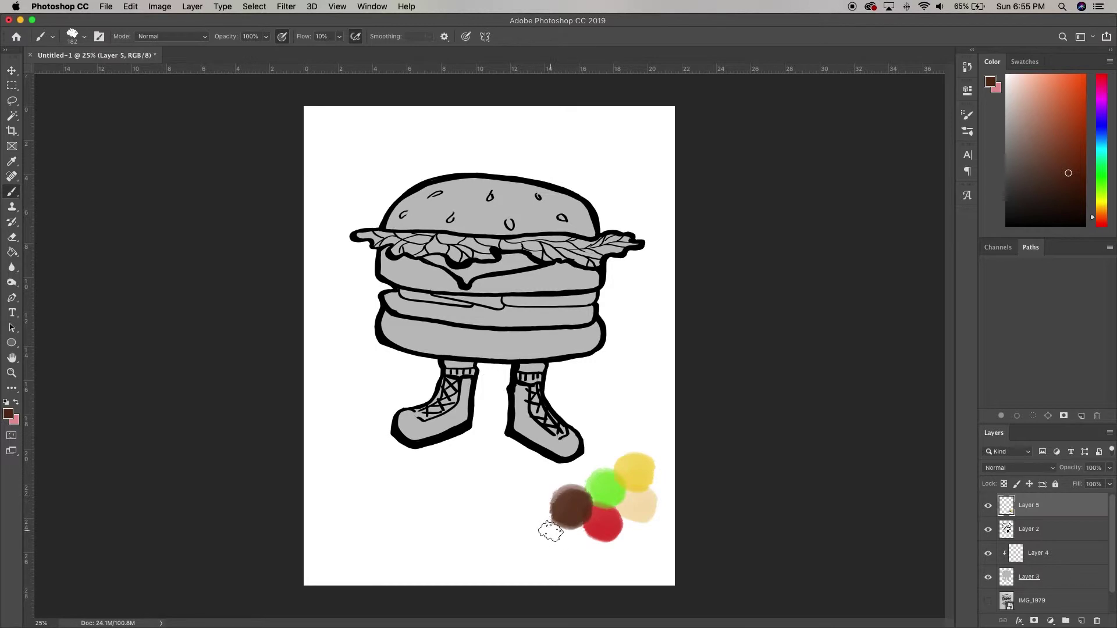
- Fill the lassoed top bun on Layer 4 with the beige sampled from the palette
{"action": "left_click", "coordinate": [1039, 553]}
{"action": "left_click", "coordinate": [640, 501], "text": "alt"}
{"action": "mouse_move", "coordinate": [583, 228]}
{"action": "left_mouse_down"}
{"action": "mouse_move", "coordinate": [551, 208]}
{"action": "mouse_move", "coordinate": [560, 230]}
{"action": "mouse_move", "coordinate": [501, 190]}
{"action": "left_mouse_up"}
{"action": "key", "text": "super+z"}
{"action": "key", "text": "g"}
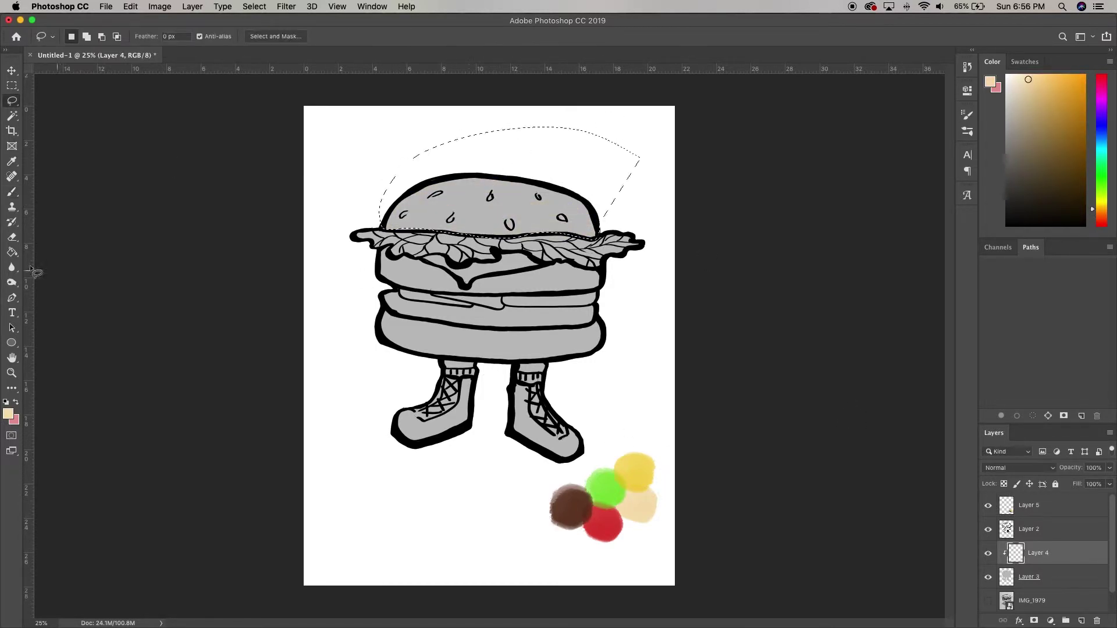
{"action": "left_click", "coordinate": [407, 224]}
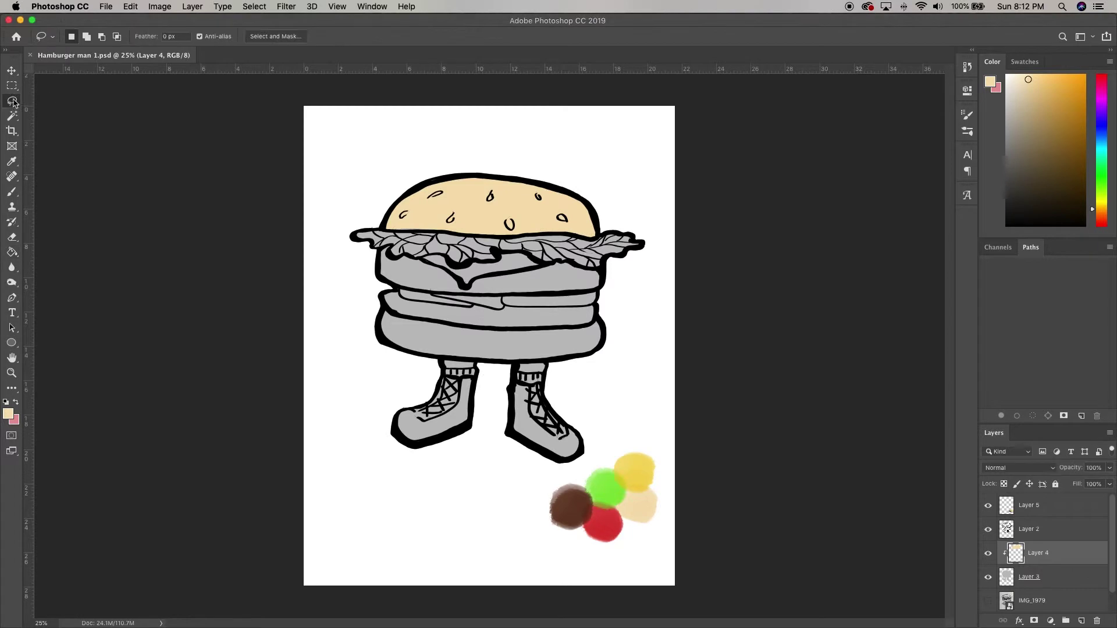
- Lasso the bottom bun and fill it with the same beige
{"action": "key", "text": "l"}
{"action": "mouse_move", "coordinate": [384, 307]}
{"action": "left_mouse_down"}
{"action": "mouse_move", "coordinate": [431, 360]}
{"action": "mouse_move", "coordinate": [624, 351]}
{"action": "mouse_move", "coordinate": [387, 312]}
{"action": "left_mouse_up"}
{"action": "key", "text": "g"}
{"action": "left_click", "coordinate": [567, 343]}
{"action": "key", "text": "super+d"}
- Lasso the lettuce and fill it with the green sampled from the palette
{"action": "left_click", "coordinate": [12, 100]}
{"action": "mouse_move", "coordinate": [372, 221]}
{"action": "left_mouse_down"}
{"action": "mouse_move", "coordinate": [378, 249]}
{"action": "mouse_move", "coordinate": [422, 262]}
{"action": "mouse_move", "coordinate": [605, 271]}
{"action": "mouse_move", "coordinate": [642, 245]}
{"action": "mouse_move", "coordinate": [391, 232]}
{"action": "mouse_move", "coordinate": [378, 207]}
{"action": "left_mouse_up"}
{"action": "left_click", "coordinate": [11, 252]}
{"action": "left_click", "coordinate": [604, 488], "text": "alt"}
{"action": "left_click", "coordinate": [541, 244]}
{"action": "key", "text": "super+d"}
{"action": "left_click", "coordinate": [11, 101]}
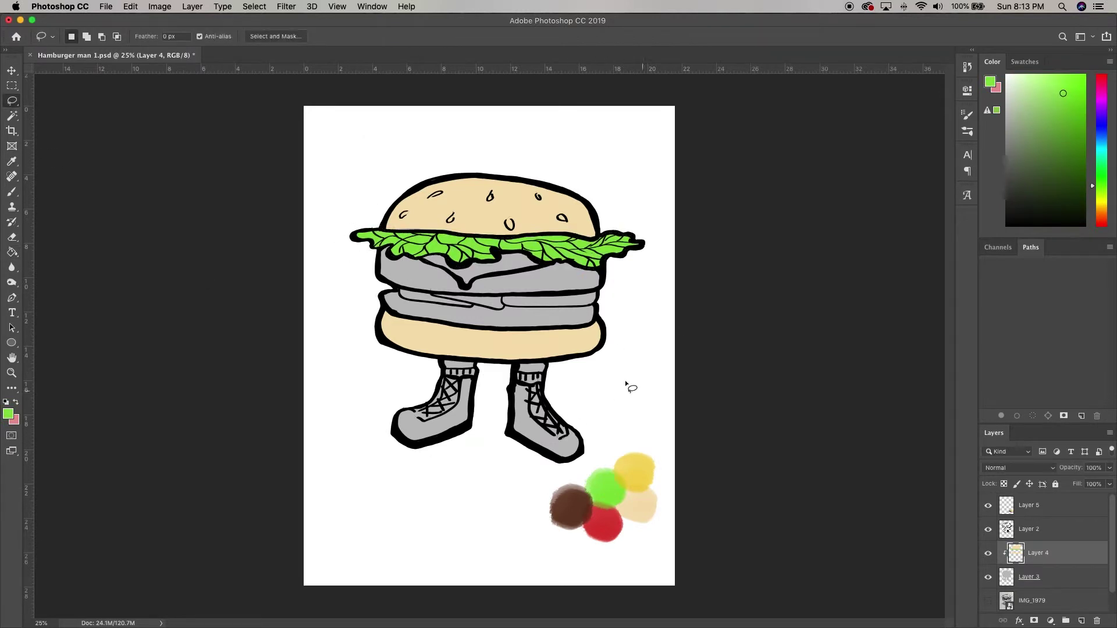
{"action": "key", "text": "super+d"}
- Choose a more saturated tan based on the beige swatch and refill the top and bottom buns with it
{"action": "key", "text": "b"}
{"action": "left_click", "coordinate": [641, 505], "text": "alt"}
{"action": "left_click", "coordinate": [1041, 80]}
{"action": "left_click_drag", "start_coordinate": [530, 212], "coordinate": [548, 201]}
{"action": "left_click", "coordinate": [12, 251]}
{"action": "left_click", "coordinate": [535, 220]}
{"action": "left_click", "coordinate": [523, 345]}
- Recolor the beige palette swatch on Layer 5 with the new tan bun color
{"action": "left_click", "coordinate": [647, 511]}
{"action": "key", "text": "super+z"}
{"action": "left_click", "coordinate": [1028, 506]}
{"action": "left_click", "coordinate": [643, 509]}
- Lasso the cheese slice on Layer 4 and fill it with a more vivid version of the palette yellow
{"action": "left_click", "coordinate": [1038, 553]}
{"action": "key", "text": "l"}
{"action": "mouse_move", "coordinate": [420, 258]}
{"action": "left_mouse_down"}
{"action": "mouse_move", "coordinate": [460, 282]}
{"action": "mouse_move", "coordinate": [552, 267]}
{"action": "mouse_move", "coordinate": [421, 258]}
{"action": "mouse_move", "coordinate": [395, 287]}
{"action": "mouse_move", "coordinate": [546, 290]}
{"action": "mouse_move", "coordinate": [599, 271]}
{"action": "mouse_move", "coordinate": [445, 272]}
{"action": "mouse_move", "coordinate": [388, 247]}
{"action": "left_mouse_up"}
{"action": "left_click", "coordinate": [12, 252]}
{"action": "left_click", "coordinate": [637, 471], "text": "alt"}
{"action": "left_click", "coordinate": [1074, 75]}
{"action": "left_click", "coordinate": [503, 265]}
- Lasso the top patty, fill it with the brown sampled from the palette, and deselect
{"action": "left_click", "coordinate": [12, 101]}
{"action": "key", "text": "g"}
{"action": "left_click", "coordinate": [570, 508], "text": "alt"}
{"action": "left_click", "coordinate": [566, 283]}
{"action": "key", "text": "l"}
{"action": "key", "text": "ctrl+d"}
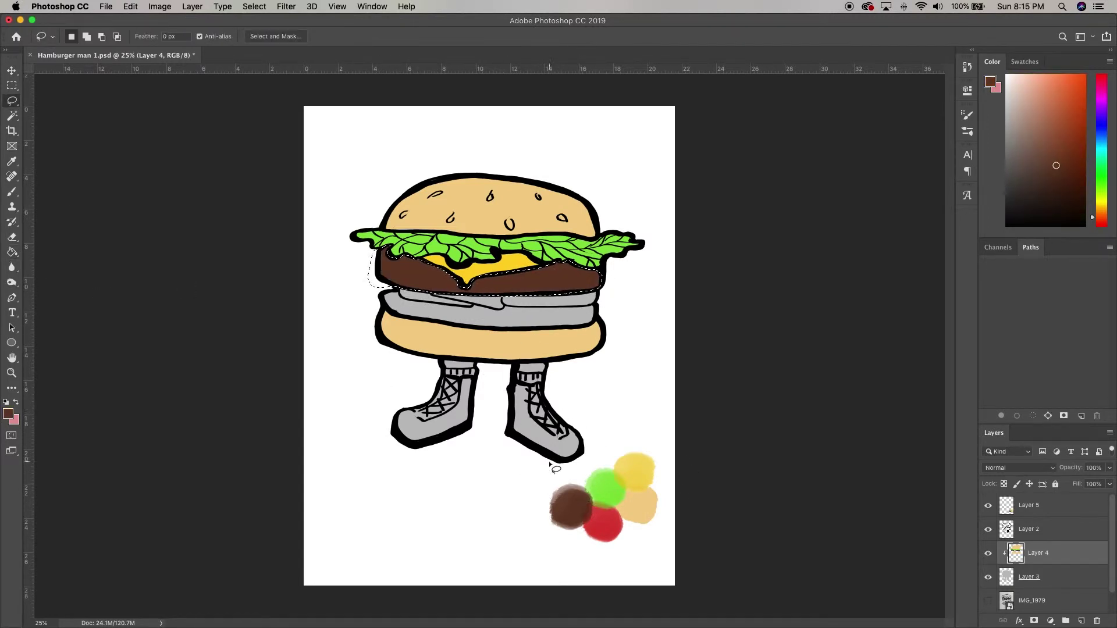
- Lasso the bottom patty on Layer 4 and fill it with the palette brown
{"action": "mouse_move", "coordinate": [596, 302]}
{"action": "left_mouse_down"}
{"action": "mouse_move", "coordinate": [574, 335]}
{"action": "mouse_move", "coordinate": [396, 317]}
{"action": "mouse_move", "coordinate": [436, 300]}
{"action": "mouse_move", "coordinate": [510, 316]}
{"action": "mouse_move", "coordinate": [599, 305]}
{"action": "mouse_move", "coordinate": [459, 315]}
{"action": "mouse_move", "coordinate": [451, 298]}
{"action": "mouse_move", "coordinate": [549, 296]}
{"action": "left_mouse_up"}
{"action": "key", "text": "g"}
{"action": "left_click", "coordinate": [531, 322]}
- Lasso the tomato slices, fill them with the red sampled from the palette, and deselect
{"action": "key", "text": "l"}
{"action": "key", "text": "g"}
{"action": "left_click", "coordinate": [604, 523], "text": "alt"}
{"action": "left_click", "coordinate": [526, 301]}
{"action": "key", "text": "super+d"}
- Touch up the edges of the tomato slices and bottom patty with a small brush in the matching red and brown
{"action": "key", "text": "l"}
{"action": "left_click", "coordinate": [12, 192]}
{"action": "right_click", "coordinate": [526, 308]}
{"action": "left_click", "coordinate": [599, 436]}
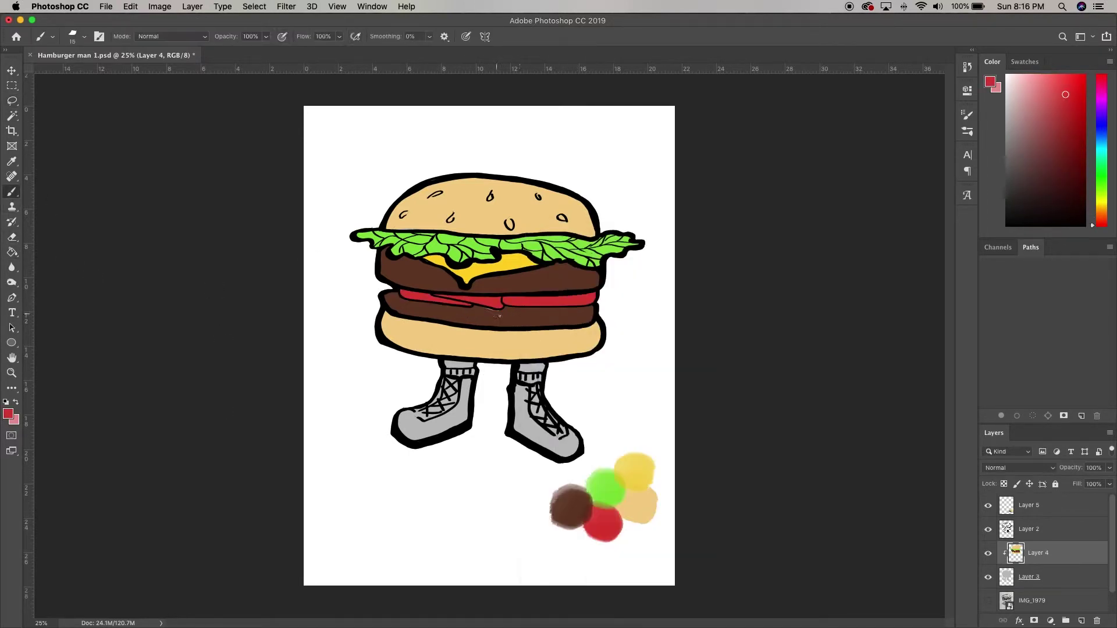
{"action": "left_click", "coordinate": [493, 318], "text": "alt"}
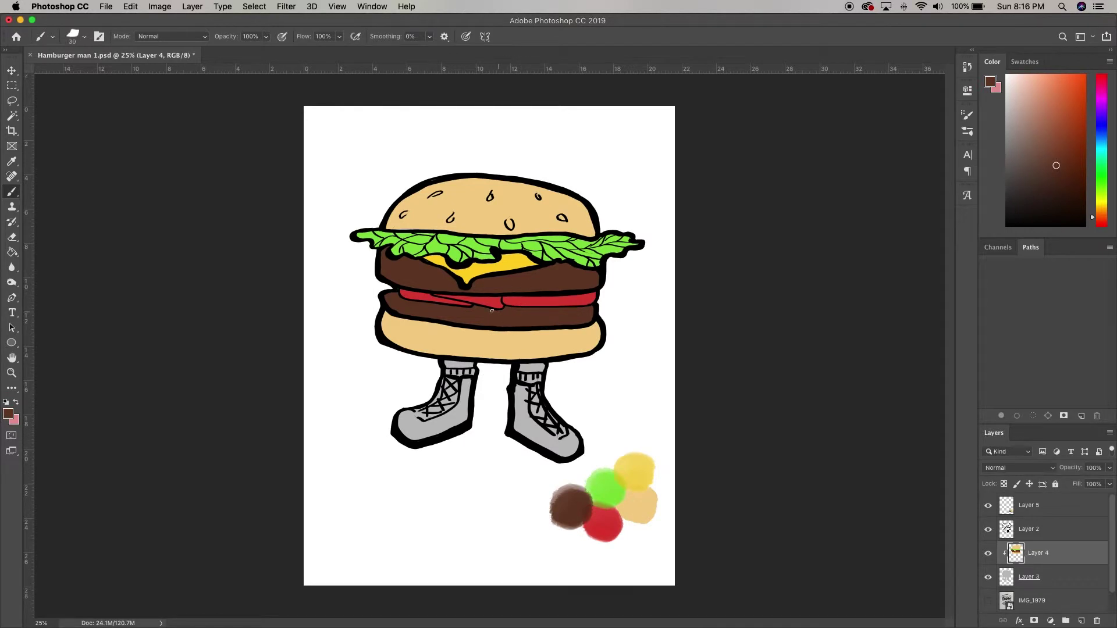
- Lasso the left boot, fill it with a bright orange, and deselect
{"action": "left_click", "coordinate": [10, 103]}
{"action": "mouse_move", "coordinate": [440, 377]}
{"action": "left_mouse_down"}
{"action": "mouse_move", "coordinate": [466, 378]}
{"action": "mouse_move", "coordinate": [424, 375]}
{"action": "left_mouse_up"}
{"action": "left_click", "coordinate": [11, 253]}
{"action": "left_click_drag", "start_coordinate": [1103, 170], "coordinate": [1106, 212]}
{"action": "left_click", "coordinate": [1077, 76]}
{"action": "left_click", "coordinate": [443, 413]}
{"action": "key", "text": "super+d"}
- Lasso the right boot, fill it with the same orange, and deselect
{"action": "key", "text": "l"}
{"action": "mouse_move", "coordinate": [504, 382]}
{"action": "left_mouse_down"}
{"action": "mouse_move", "coordinate": [560, 484]}
{"action": "mouse_move", "coordinate": [503, 373]}
{"action": "mouse_move", "coordinate": [463, 378]}
{"action": "mouse_move", "coordinate": [477, 369]}
{"action": "mouse_move", "coordinate": [544, 378]}
{"action": "mouse_move", "coordinate": [516, 372]}
{"action": "left_mouse_up"}
{"action": "left_click", "coordinate": [12, 252]}
{"action": "left_click", "coordinate": [526, 425]}
{"action": "key", "text": "l"}
{"action": "key", "text": "super+d"}
- Fill the cuffs of both socks with white, deselecting after each fill
{"action": "left_click", "coordinate": [12, 252]}
{"action": "left_click", "coordinate": [1006, 74]}
{"action": "left_click", "coordinate": [460, 373]}
{"action": "key", "text": "super+d"}
{"action": "left_click", "coordinate": [11, 102]}
{"action": "left_click", "coordinate": [11, 253]}
{"action": "left_click", "coordinate": [531, 380]}
{"action": "key", "text": "super+d"}
- Lasso each leg above the socks and fill both with the tan sampled from the palette
{"action": "left_click", "coordinate": [12, 101]}
{"action": "mouse_move", "coordinate": [443, 360]}
{"action": "left_mouse_down"}
{"action": "mouse_move", "coordinate": [475, 367]}
{"action": "mouse_move", "coordinate": [444, 359]}
{"action": "left_mouse_up"}
{"action": "left_click", "coordinate": [12, 253]}
{"action": "left_click", "coordinate": [643, 507], "text": "alt"}
{"action": "left_click", "coordinate": [460, 365]}
{"action": "key", "text": "super+d"}
{"action": "left_click", "coordinate": [11, 101]}
{"action": "mouse_move", "coordinate": [518, 365]}
{"action": "left_mouse_down"}
{"action": "mouse_move", "coordinate": [545, 368]}
{"action": "mouse_move", "coordinate": [517, 363]}
{"action": "left_mouse_up"}
{"action": "left_click", "coordinate": [12, 252]}
{"action": "left_click", "coordinate": [532, 369]}
{"action": "key", "text": "super+d"}
- Merge Layer 4 with Layer 3 and add a new layer clipped to the merged color layer
{"action": "left_click", "coordinate": [1048, 570], "text": "shift"}
{"action": "right_click", "coordinate": [1050, 570]}
{"action": "left_click", "coordinate": [927, 467]}
{"action": "left_click", "coordinate": [1081, 621]}
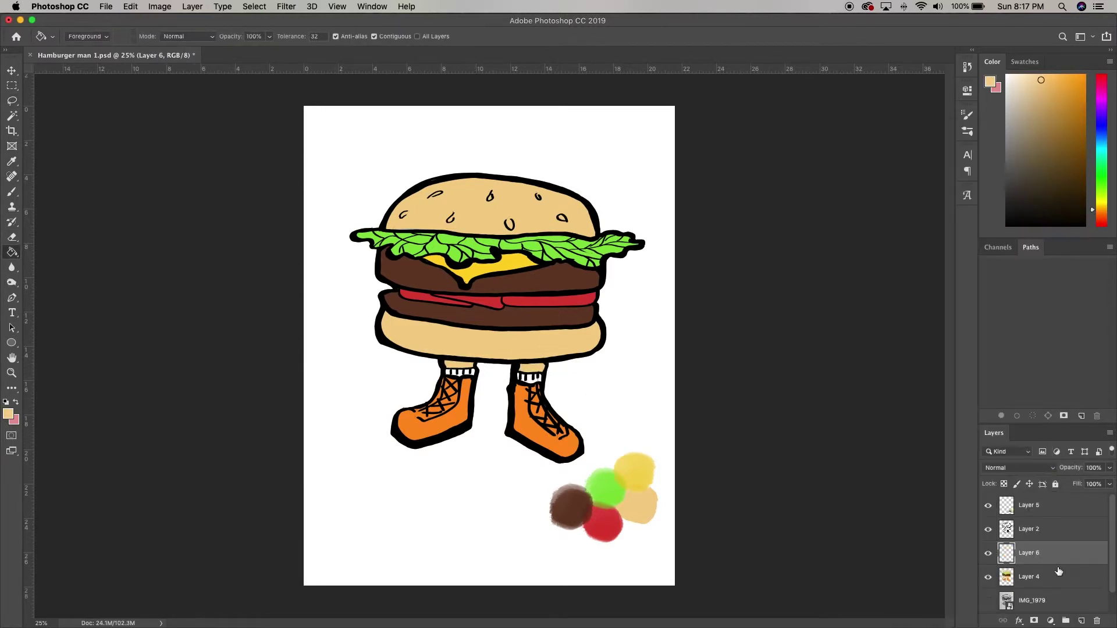
{"action": "left_click", "coordinate": [1042, 565], "text": "alt"}
- Set up a 120 px textured brush and shade the left side and lower edge of the top bun with a darker tan
{"action": "left_click", "coordinate": [12, 192]}
{"action": "left_click", "coordinate": [83, 36]}
{"action": "left_click", "coordinate": [283, 37]}
{"action": "left_click", "coordinate": [1048, 99]}
{"action": "mouse_move", "coordinate": [458, 181]}
{"action": "left_mouse_down"}
{"action": "mouse_move", "coordinate": [398, 224]}
{"action": "mouse_move", "coordinate": [588, 229]}
{"action": "mouse_move", "coordinate": [445, 227]}
{"action": "left_mouse_up"}
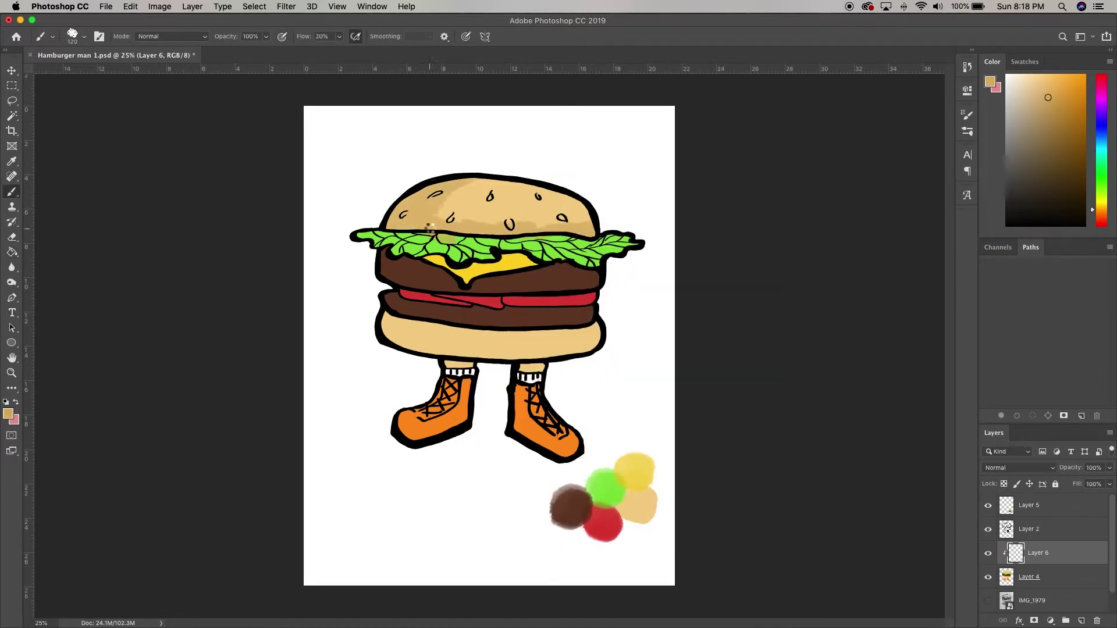
{"action": "mouse_move", "coordinate": [392, 230]}
{"action": "left_mouse_down"}
{"action": "mouse_move", "coordinate": [566, 231]}
{"action": "mouse_move", "coordinate": [516, 232]}
{"action": "left_mouse_up"}
- Choose a paler tan and paint highlights on the middle and right of the top bun
{"action": "left_click", "coordinate": [1040, 82]}
{"action": "left_click", "coordinate": [1030, 76]}
{"action": "mouse_move", "coordinate": [486, 185]}
{"action": "left_mouse_down"}
{"action": "mouse_move", "coordinate": [565, 210]}
{"action": "mouse_move", "coordinate": [499, 204]}
{"action": "left_mouse_up"}
- Paint shading on the bottom bun and both legs with the shadow tan sampled from the top bun
{"action": "left_click", "coordinate": [434, 210], "text": "alt"}
{"action": "mouse_move", "coordinate": [388, 325]}
{"action": "left_mouse_down"}
{"action": "mouse_move", "coordinate": [586, 328]}
{"action": "mouse_move", "coordinate": [483, 350]}
{"action": "left_mouse_up"}
{"action": "key", "text": "super+z"}
{"action": "mouse_move", "coordinate": [599, 328]}
{"action": "left_mouse_down"}
{"action": "mouse_move", "coordinate": [572, 336]}
{"action": "mouse_move", "coordinate": [423, 325]}
{"action": "mouse_move", "coordinate": [454, 347]}
{"action": "left_mouse_up"}
{"action": "left_click_drag", "start_coordinate": [447, 364], "coordinate": [543, 367]}
{"action": "left_click_drag", "start_coordinate": [470, 329], "coordinate": [519, 329]}
- Add more tan tones sampled from the top bun's right edge to the bottom bun and right leg
{"action": "left_click", "coordinate": [594, 234], "text": "alt"}
{"action": "left_click", "coordinate": [584, 229], "text": "alt"}
{"action": "mouse_move", "coordinate": [594, 325]}
{"action": "left_mouse_down"}
{"action": "mouse_move", "coordinate": [536, 331]}
{"action": "mouse_move", "coordinate": [393, 311]}
{"action": "mouse_move", "coordinate": [460, 347]}
{"action": "left_mouse_up"}
{"action": "left_click_drag", "start_coordinate": [521, 366], "coordinate": [544, 367]}
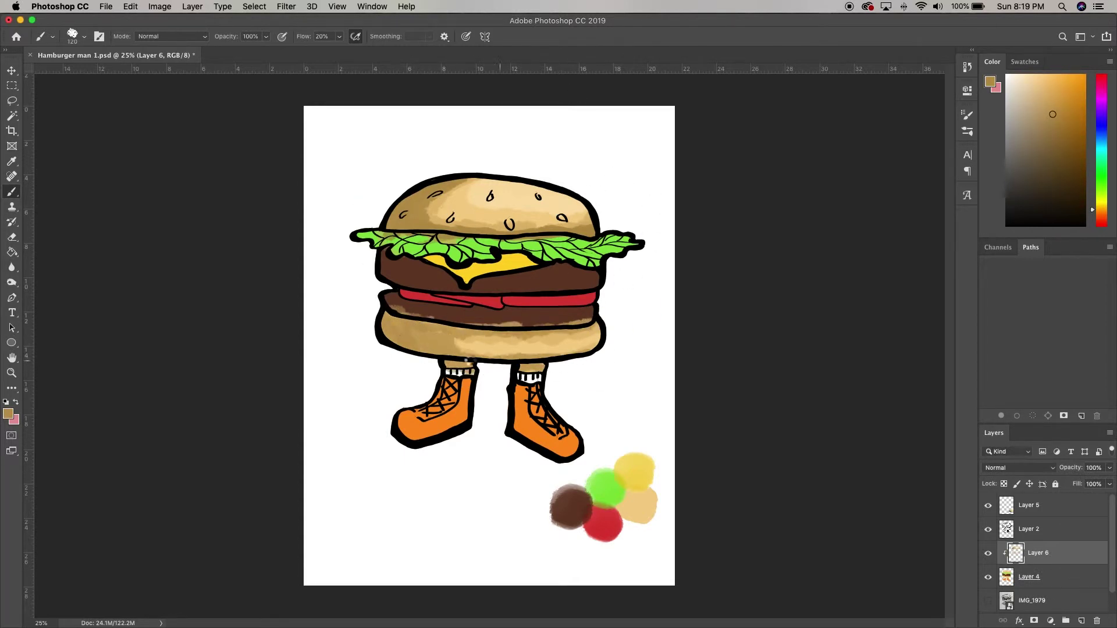
- Switch to the Jazza's Brush Blender brush and enlarge it to 140 px
{"action": "right_click", "coordinate": [564, 261]}
{"action": "double_click", "coordinate": [639, 517]}
{"action": "right_click", "coordinate": [639, 517]}
{"action": "left_click_drag", "start_coordinate": [716, 251], "coordinate": [738, 251]}
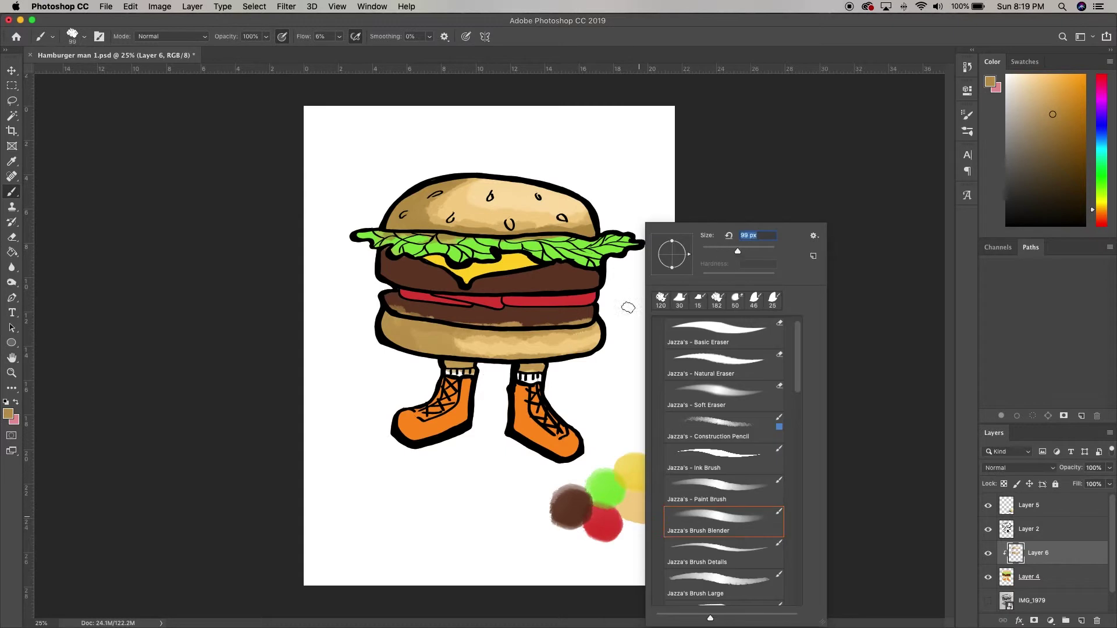
{"action": "left_click", "coordinate": [575, 342]}
{"action": "left_click", "coordinate": [473, 202], "text": "alt"}
{"action": "right_click", "coordinate": [544, 110]}
{"action": "left_click_drag", "start_coordinate": [642, 145], "coordinate": [651, 145]}
- Blend the top bun's highlights and shadows by repeatedly sampling and painting its neighboring tan tones
{"action": "left_click", "coordinate": [477, 196], "text": "alt"}
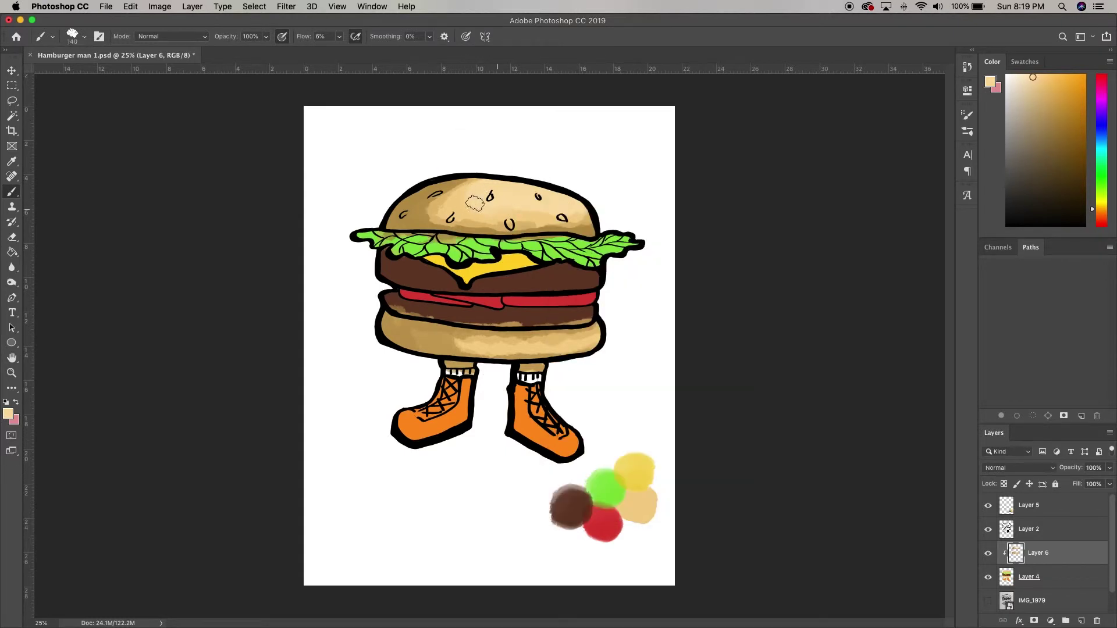
{"action": "left_click", "coordinate": [584, 222], "text": "alt"}
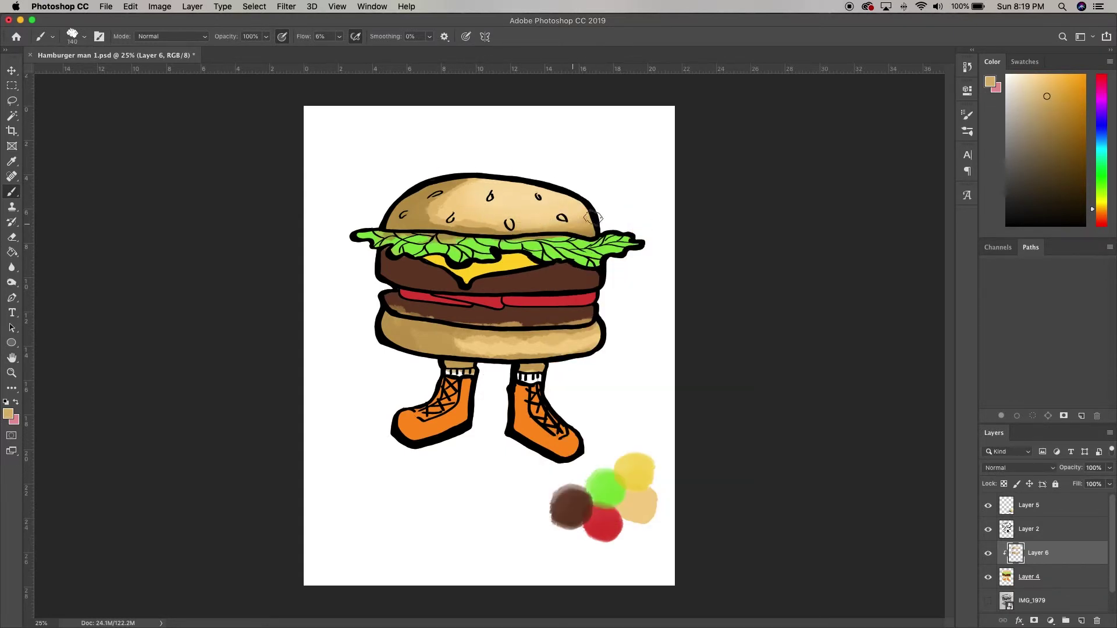
{"action": "left_click", "coordinate": [555, 216], "text": "alt"}
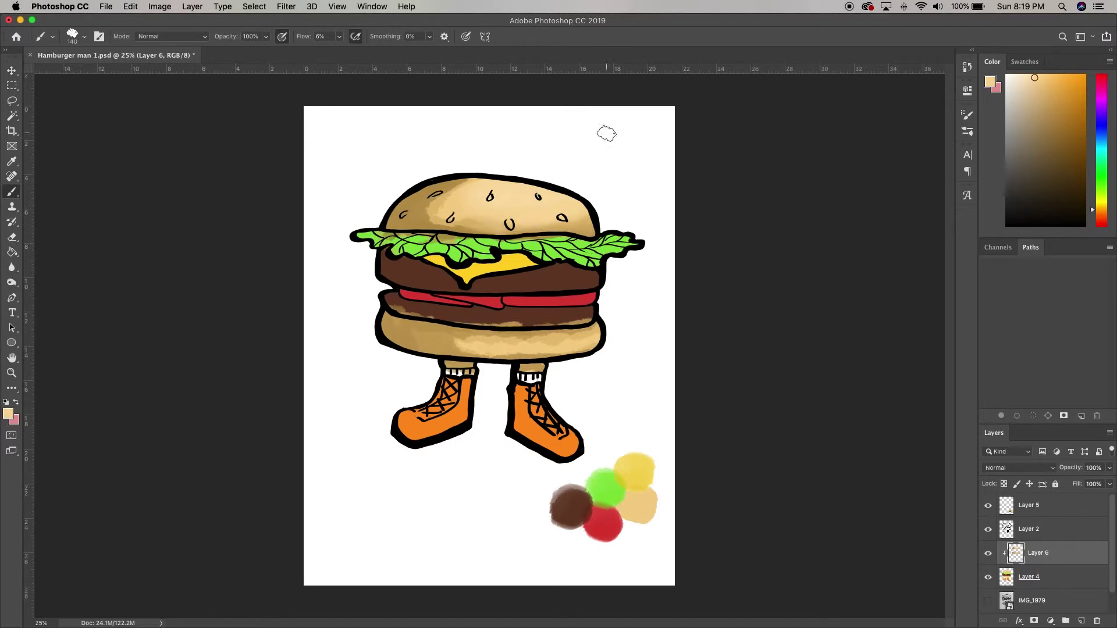
{"action": "left_click", "coordinate": [483, 232], "text": "alt"}
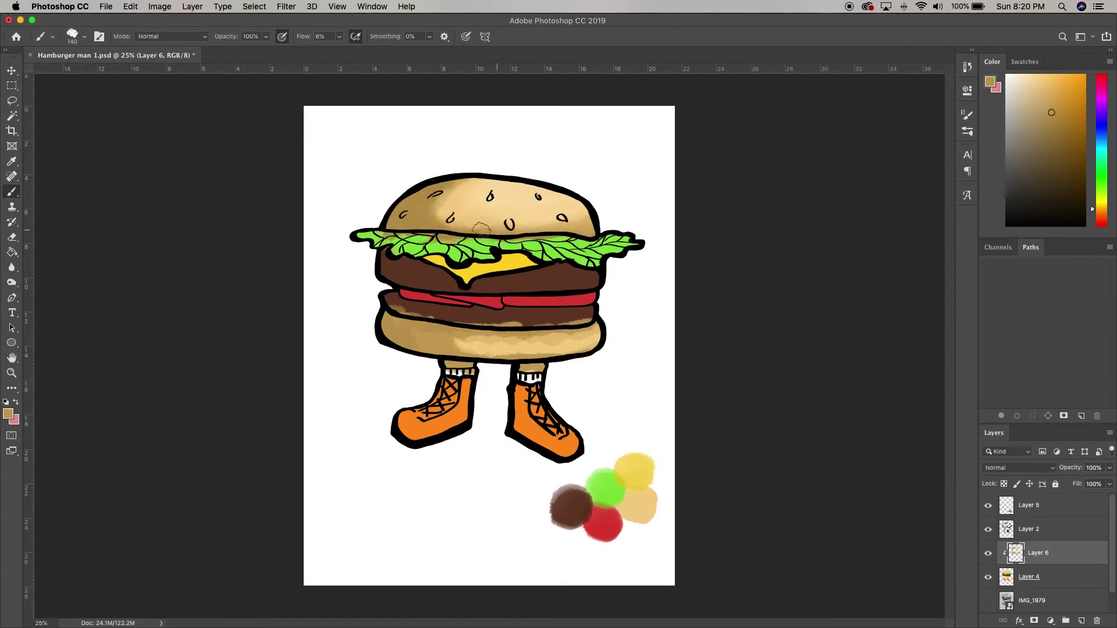
{"action": "left_click", "coordinate": [462, 186], "text": "alt"}
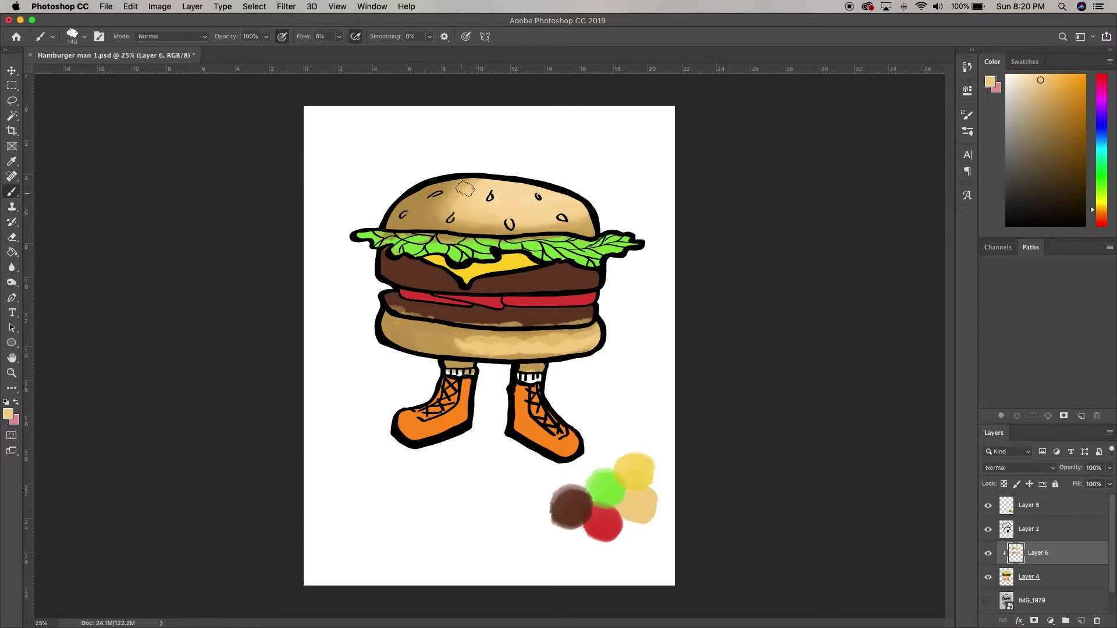
- Blend the light and dark tones across the bottom bun using tans sampled from it
{"action": "left_click", "coordinate": [599, 341], "text": "alt"}
{"action": "left_click", "coordinate": [578, 347], "text": "alt"}
{"action": "mouse_move", "coordinate": [594, 350]}
{"action": "left_mouse_down"}
{"action": "mouse_move", "coordinate": [570, 359]}
{"action": "mouse_move", "coordinate": [486, 355]}
{"action": "mouse_move", "coordinate": [528, 344]}
{"action": "mouse_move", "coordinate": [465, 346]}
{"action": "left_mouse_up"}
{"action": "left_click", "coordinate": [593, 342], "text": "alt"}
{"action": "left_click_drag", "start_coordinate": [555, 338], "coordinate": [455, 337]}
{"action": "left_click", "coordinate": [443, 342], "text": "alt"}
{"action": "left_click", "coordinate": [579, 342], "text": "alt"}
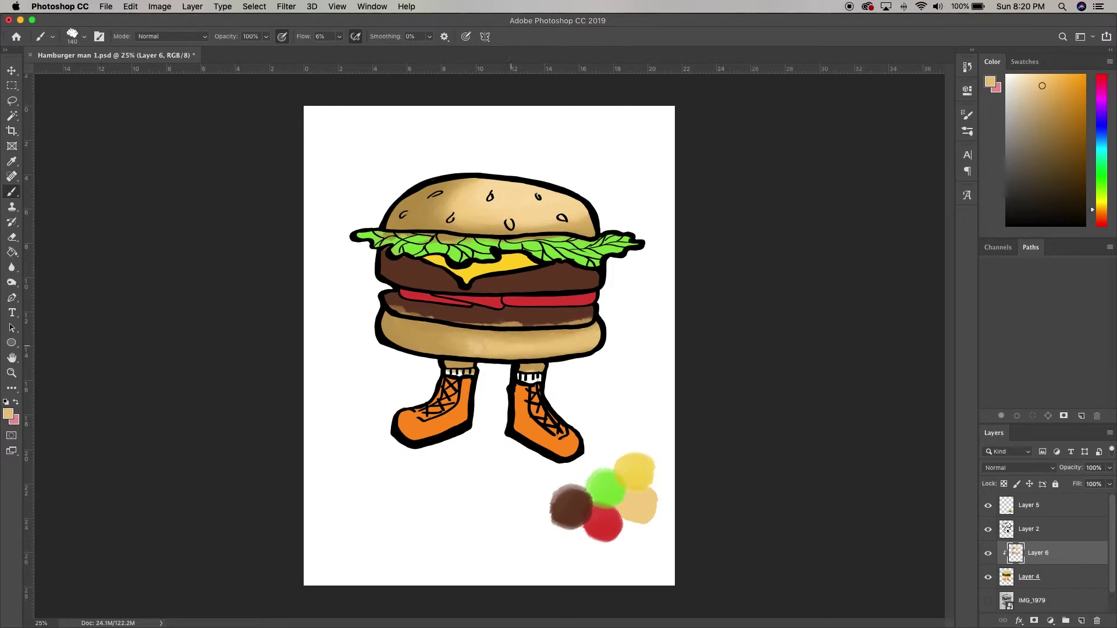
- Deepen the bottom bun's shadow with a sampled dark tan and erase the tan overspill from the bottom patty
{"action": "left_click", "coordinate": [396, 225], "text": "alt"}
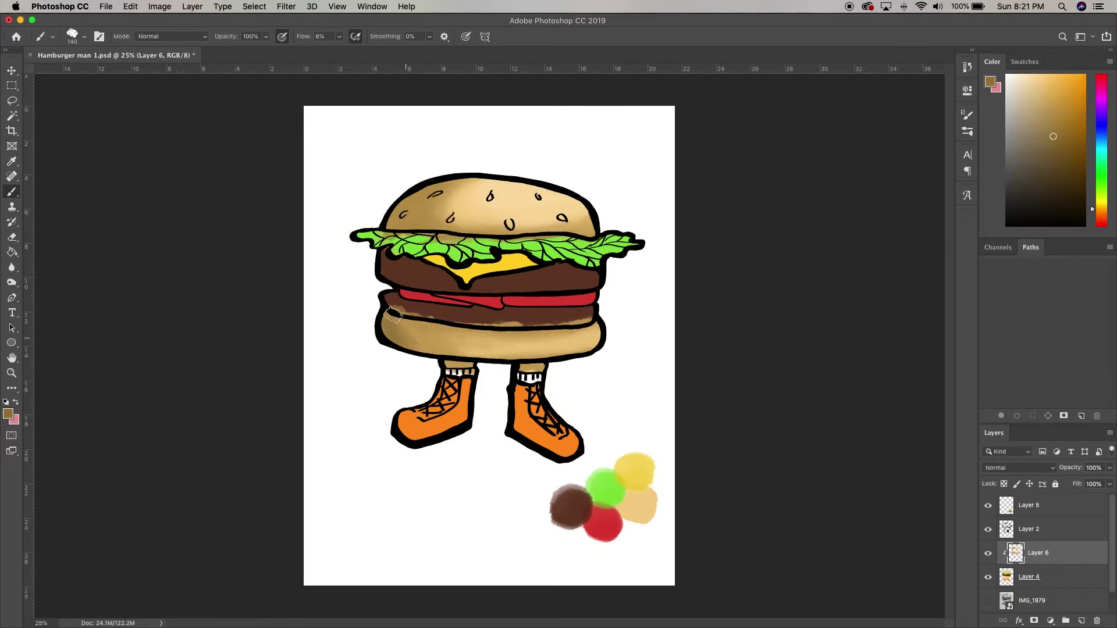
{"action": "mouse_move", "coordinate": [461, 348]}
{"action": "left_mouse_down"}
{"action": "mouse_move", "coordinate": [422, 328]}
{"action": "mouse_move", "coordinate": [460, 353]}
{"action": "left_mouse_up"}
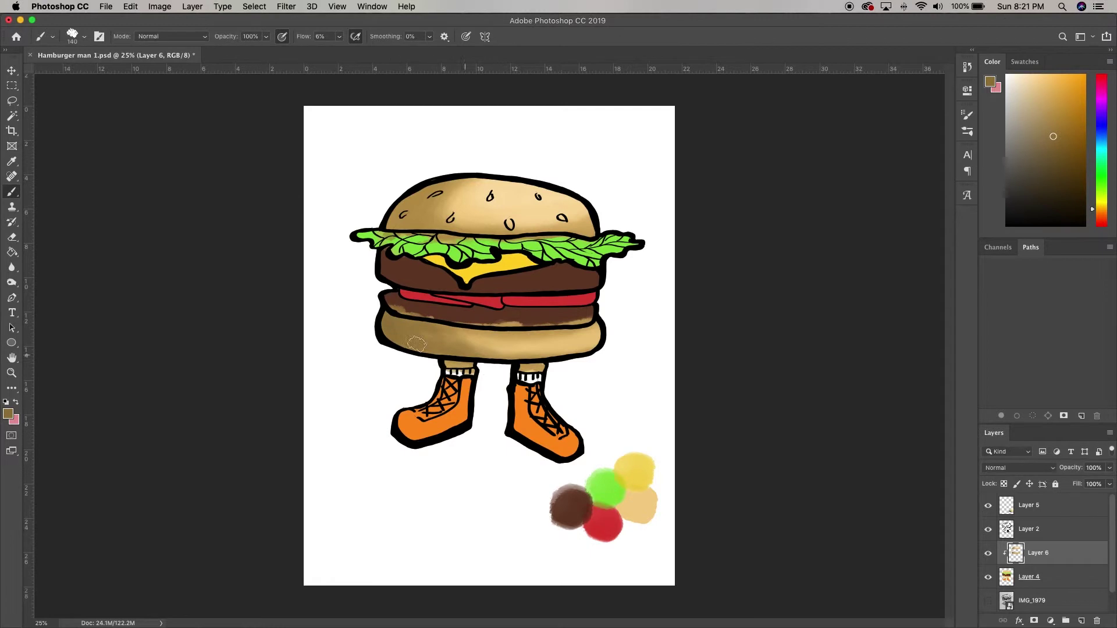
{"action": "key", "text": "e"}
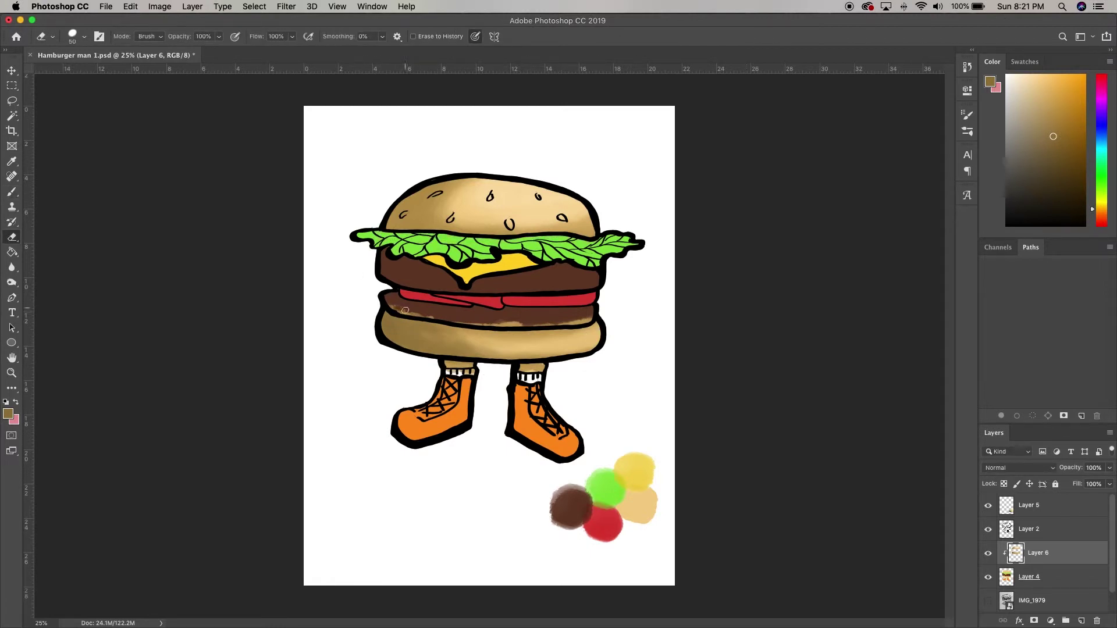
{"action": "mouse_move", "coordinate": [429, 316]}
{"action": "left_mouse_down"}
{"action": "mouse_move", "coordinate": [542, 327]}
{"action": "mouse_move", "coordinate": [593, 321]}
{"action": "left_mouse_up"}
- Blend the shading on the legs and bottom bun with sampled tan, and erase the overspill from the socks
{"action": "key", "text": "b"}
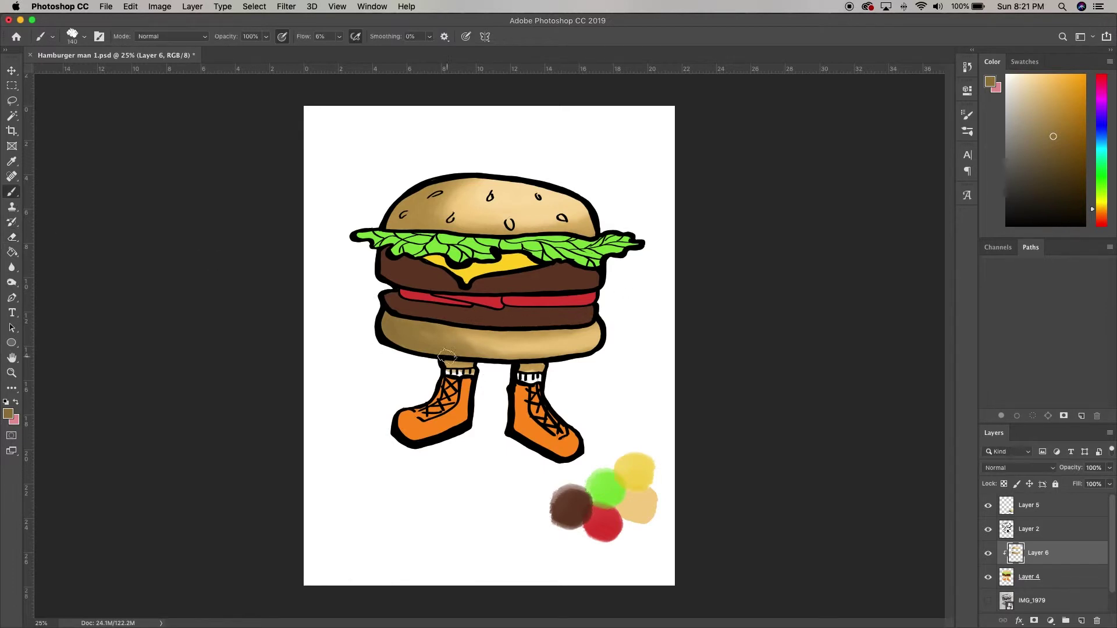
{"action": "left_click", "coordinate": [555, 349], "text": "alt"}
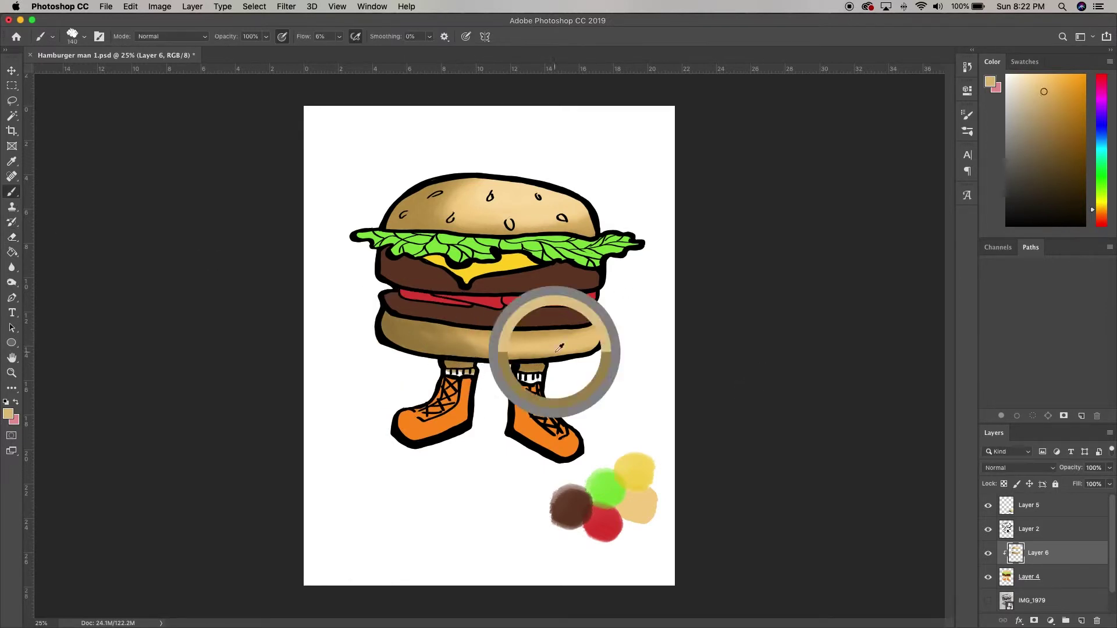
{"action": "key", "text": "e"}
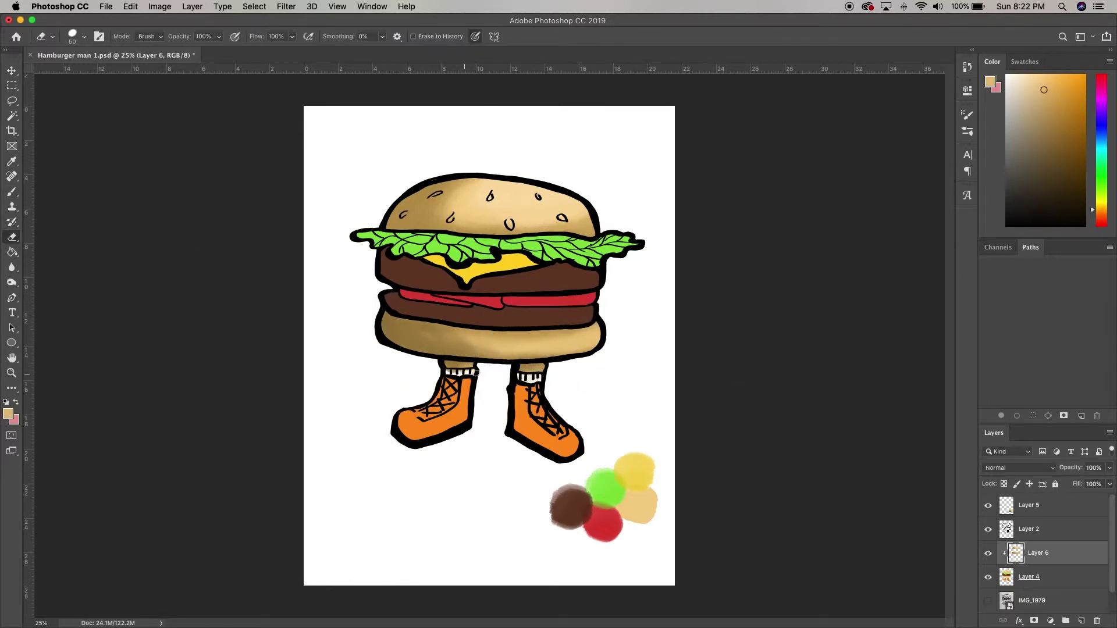
- Add a new clipped layer above the bun shading and set up a 114 px brush for the lettuce
{"action": "left_click", "coordinate": [1081, 621]}
{"action": "left_click", "coordinate": [1040, 564], "text": "alt"}
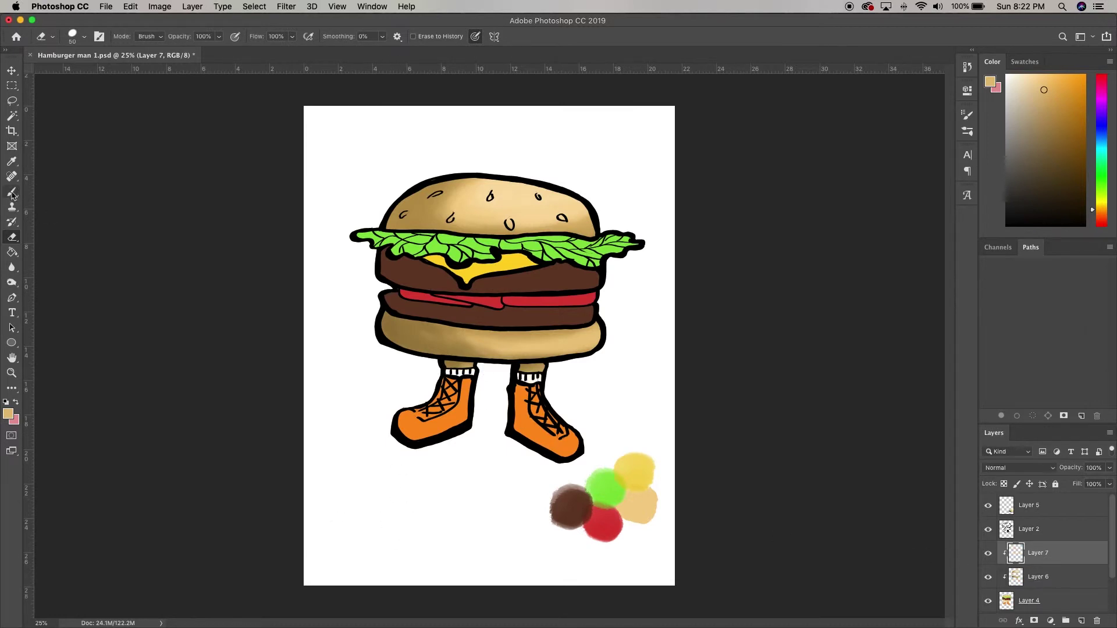
{"action": "key", "text": "b"}
{"action": "right_click", "coordinate": [488, 329]}
{"action": "left_click", "coordinate": [593, 492]}
{"action": "left_click_drag", "start_coordinate": [564, 250], "coordinate": [584, 202]}
{"action": "left_click", "coordinate": [584, 202]}
- Shade the lettuce with a darker green and work the sampled light green back in from the right
{"action": "left_click", "coordinate": [483, 242], "text": "alt"}
{"action": "left_click_drag", "start_coordinate": [370, 234], "coordinate": [577, 237]}
{"action": "mouse_move", "coordinate": [404, 245]}
{"action": "left_mouse_down"}
{"action": "mouse_move", "coordinate": [598, 264]}
{"action": "mouse_move", "coordinate": [525, 236]}
{"action": "mouse_move", "coordinate": [366, 236]}
{"action": "mouse_move", "coordinate": [493, 261]}
{"action": "left_mouse_up"}
{"action": "left_click", "coordinate": [1063, 159]}
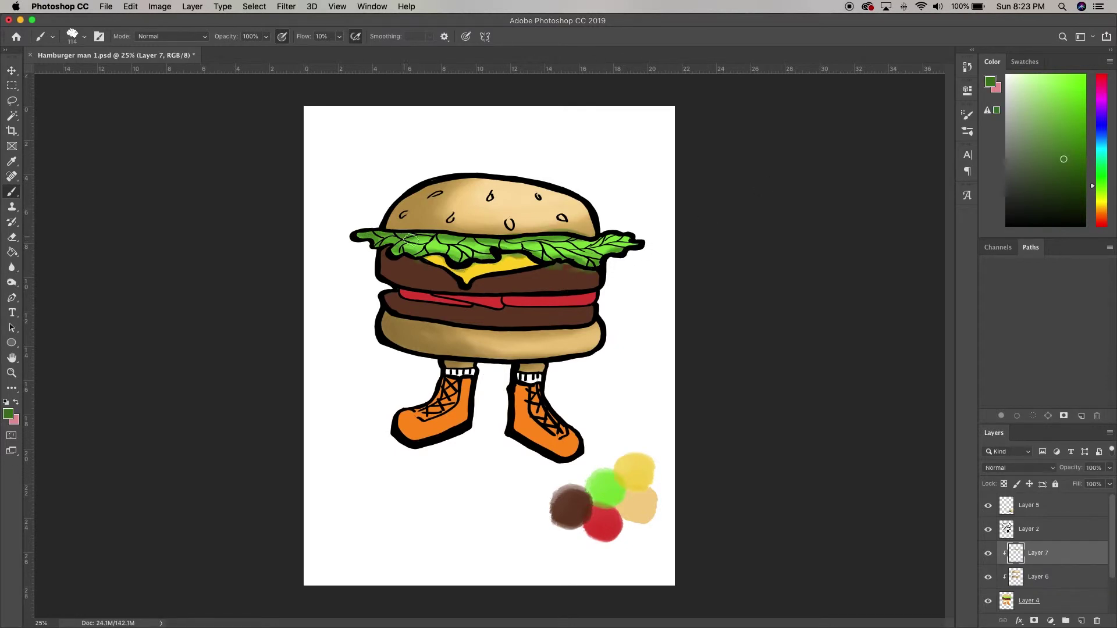
{"action": "left_click", "coordinate": [582, 247], "text": "alt"}
{"action": "left_click_drag", "start_coordinate": [587, 254], "coordinate": [385, 239]}
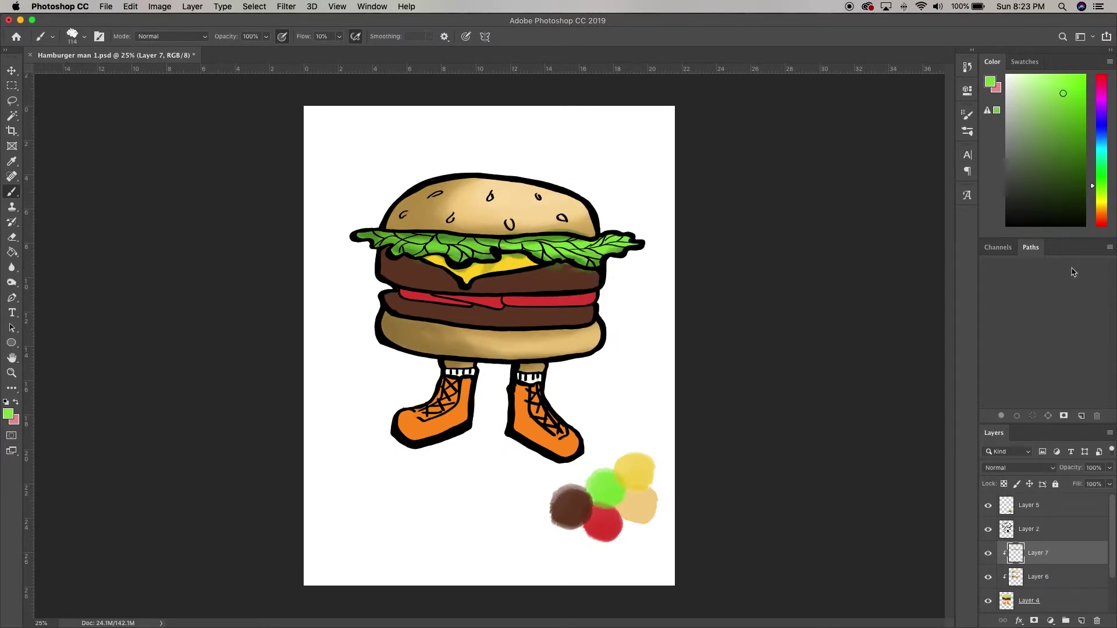
- Choose an even darker green and deepen the shadows on the left half of the lettuce
{"action": "left_click_drag", "start_coordinate": [1058, 145], "coordinate": [1061, 167]}
{"action": "left_click_drag", "start_coordinate": [498, 240], "coordinate": [363, 238]}
{"action": "left_click_drag", "start_coordinate": [403, 251], "coordinate": [499, 255]}
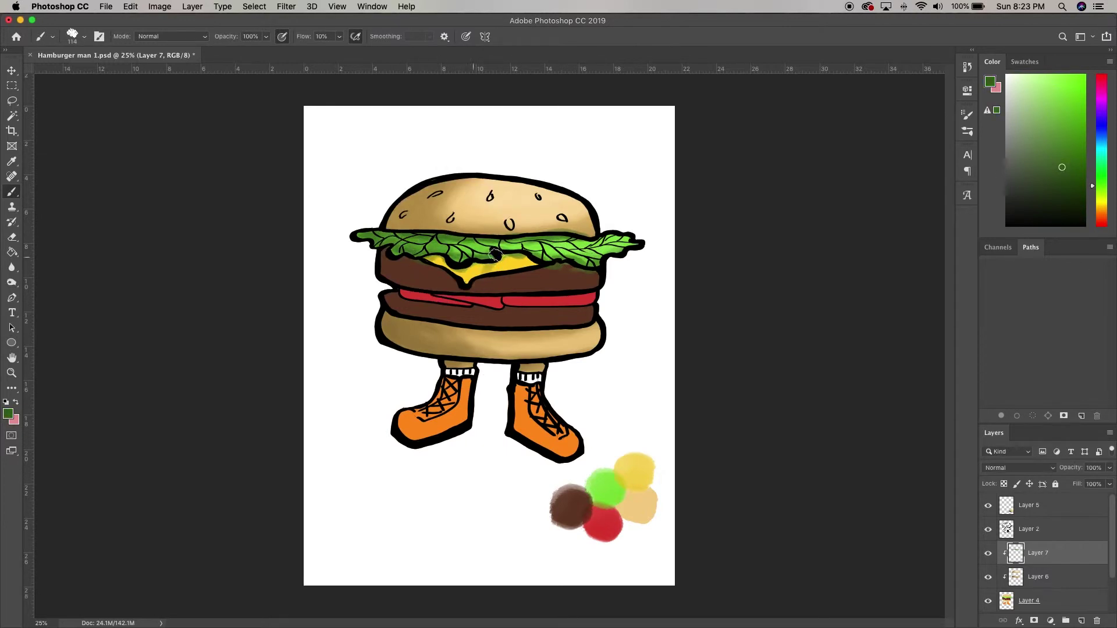
- Blend the lettuce shading with a softer blending brush and a light green sampled from its right side
{"action": "right_click", "coordinate": [540, 253]}
{"action": "left_click", "coordinate": [601, 521]}
{"action": "left_click", "coordinate": [533, 272]}
{"action": "left_click", "coordinate": [586, 248], "text": "alt"}
{"action": "left_click_drag", "start_coordinate": [579, 260], "coordinate": [412, 241]}
- Erase the green overspill around the lettuce with a resized eraser and touch up its left side with sampled green
{"action": "key", "text": "e"}
{"action": "right_click", "coordinate": [650, 253]}
{"action": "key", "text": "Return"}
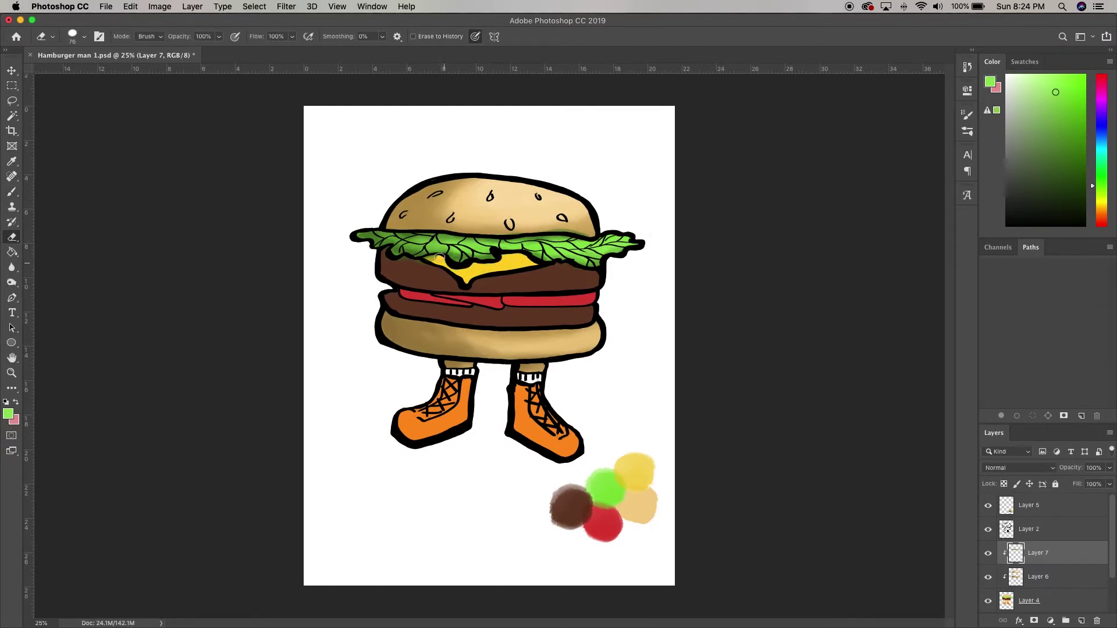
{"action": "key", "text": "b"}
{"action": "left_click", "coordinate": [386, 249], "text": "alt"}
{"action": "key", "text": "e"}
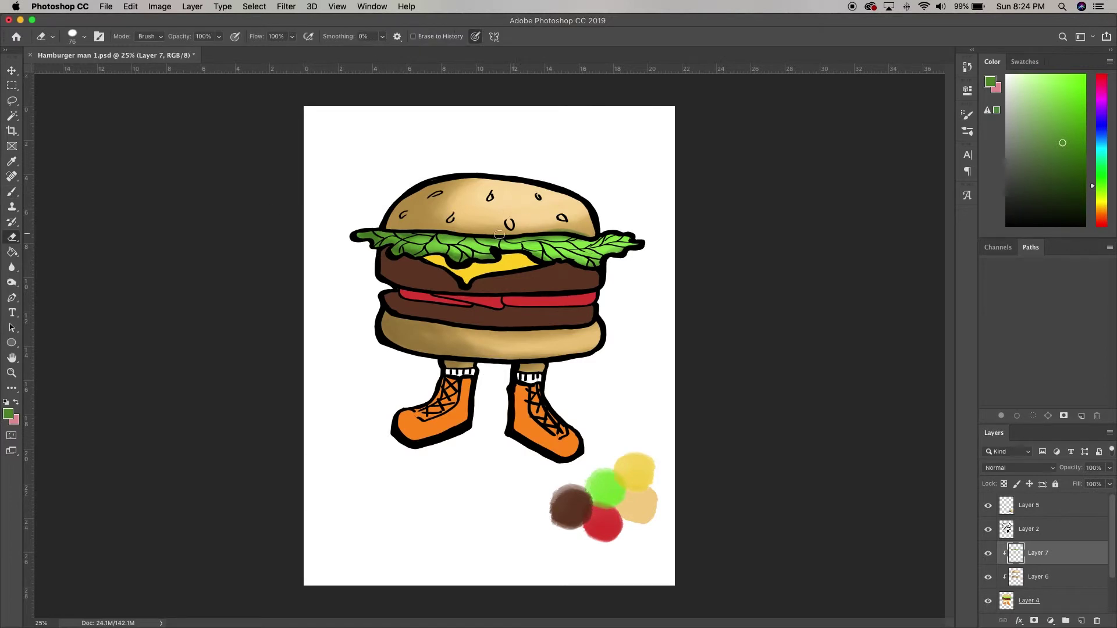
- Add a new clipped layer above the lettuce shading, sample the cheese yellow, and set the brush to 52 px
{"action": "left_click", "coordinate": [1082, 621]}
{"action": "left_click", "coordinate": [1069, 567], "text": "alt"}
{"action": "key", "text": "b"}
{"action": "left_click", "coordinate": [509, 263], "text": "alt"}
{"action": "right_click", "coordinate": [508, 263]}
{"action": "key", "text": "Return"}
{"action": "right_click", "coordinate": [615, 228]}
{"action": "key", "text": "Return"}
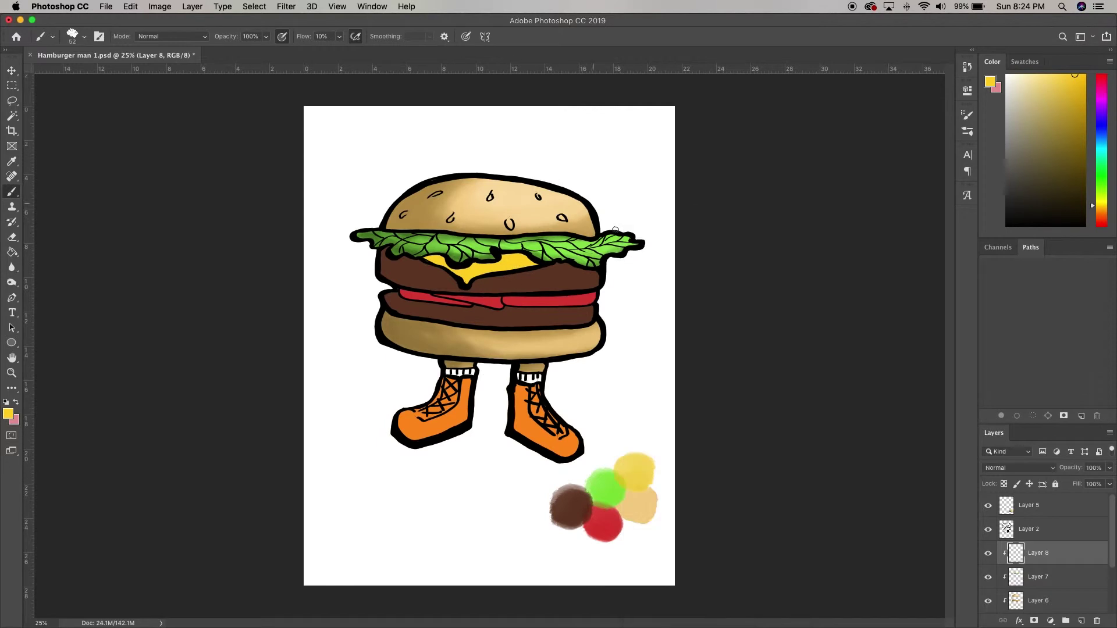
- Choose a more orange hue and shade the cheese slice beneath the lettuce
{"action": "left_click", "coordinate": [1101, 210]}
{"action": "left_click", "coordinate": [498, 261], "text": "alt"}
{"action": "left_click", "coordinate": [439, 262], "text": "alt"}
- Blend the cheese shading with sampled tones using a 40 px brush, and erase the spill around the slice
{"action": "right_click", "coordinate": [610, 233]}
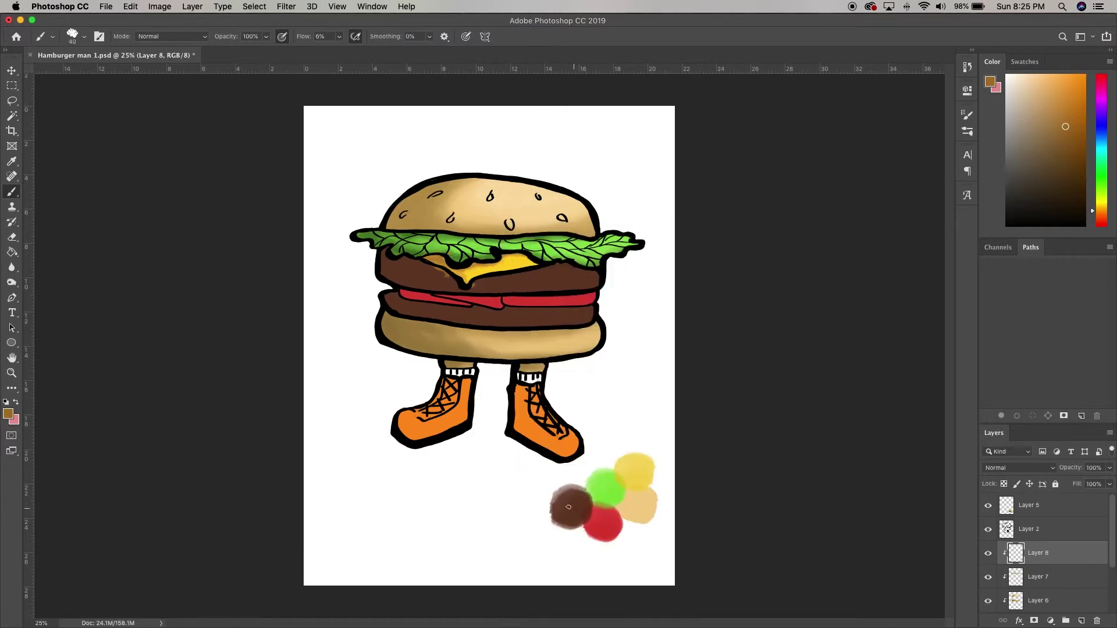
{"action": "left_click", "coordinate": [515, 256], "text": "alt"}
{"action": "left_click", "coordinate": [491, 266], "text": "alt"}
{"action": "left_click", "coordinate": [479, 269], "text": "alt"}
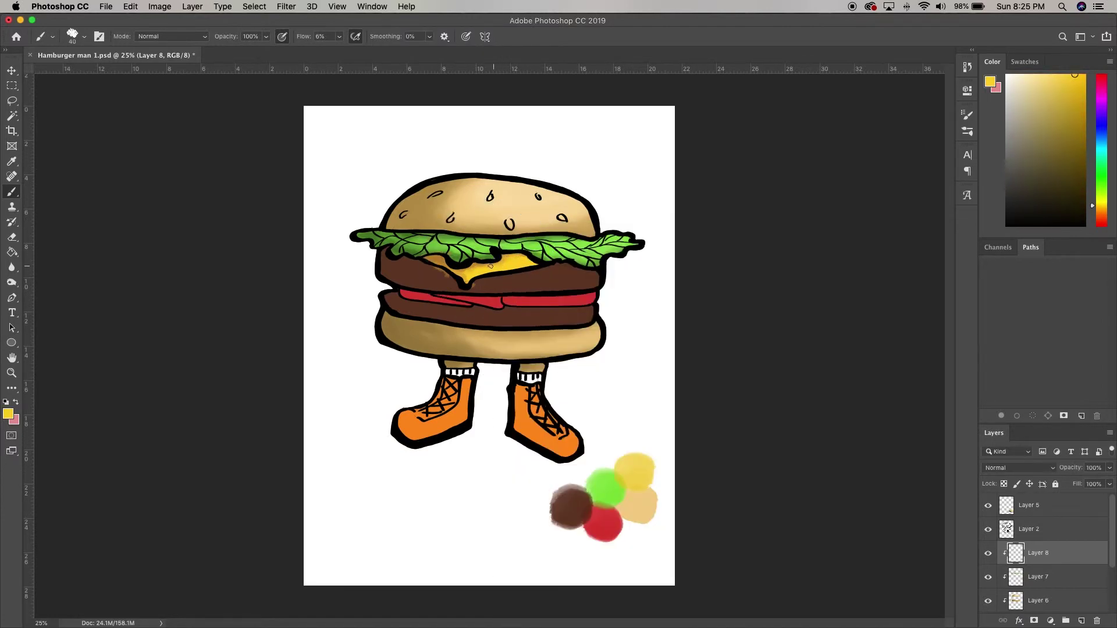
{"action": "left_click", "coordinate": [463, 271], "text": "alt"}
{"action": "key", "text": "e"}
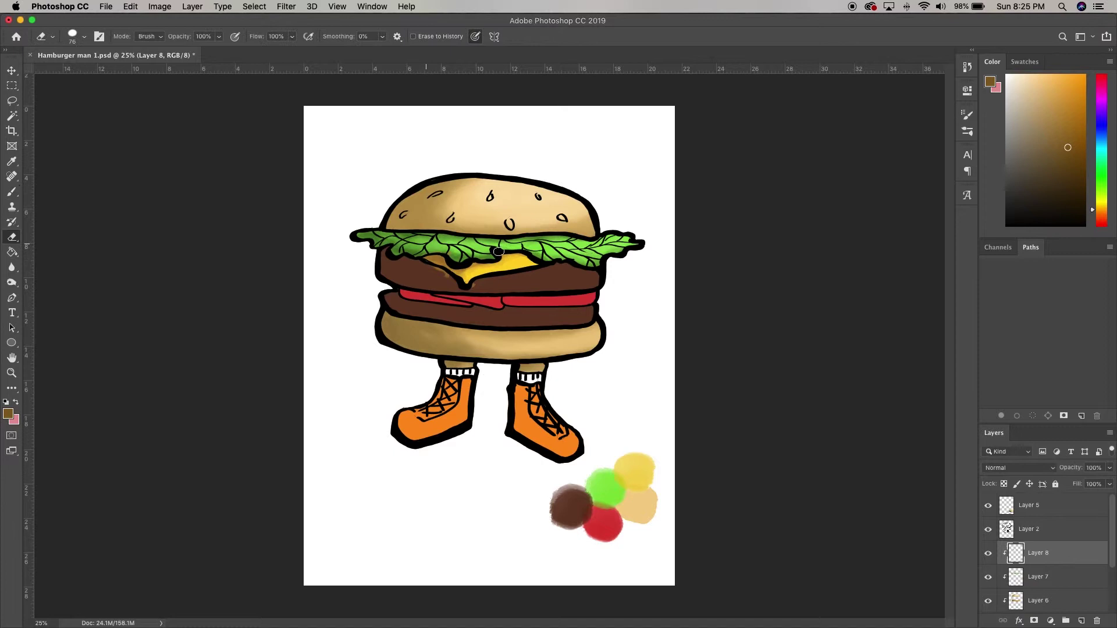
- Add a new clipped layer above the cheese shading and set up a brush for the patties
{"action": "left_click", "coordinate": [1081, 621]}
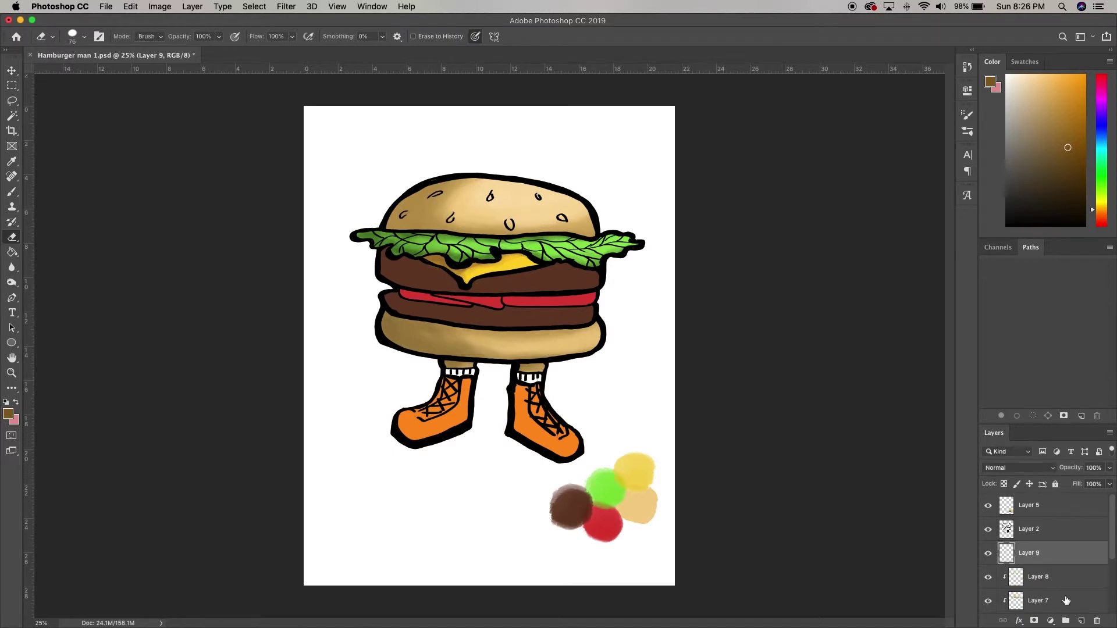
{"action": "left_click", "coordinate": [1047, 565], "text": "alt"}
{"action": "key", "text": "b"}
{"action": "right_click", "coordinate": [494, 379]}
{"action": "left_click", "coordinate": [572, 299]}
{"action": "key", "text": "Return"}
- Sample the patty brown and shade both patties with progressively darker browns
{"action": "left_click", "coordinate": [556, 280], "text": "alt"}
{"action": "left_click", "coordinate": [1055, 193]}
{"action": "mouse_move", "coordinate": [397, 271]}
{"action": "left_mouse_down"}
{"action": "mouse_move", "coordinate": [444, 289]}
{"action": "mouse_move", "coordinate": [554, 264]}
{"action": "mouse_move", "coordinate": [467, 291]}
{"action": "mouse_move", "coordinate": [417, 268]}
{"action": "mouse_move", "coordinate": [465, 339]}
{"action": "mouse_move", "coordinate": [415, 320]}
{"action": "mouse_move", "coordinate": [643, 300]}
{"action": "mouse_move", "coordinate": [554, 316]}
{"action": "left_mouse_up"}
{"action": "left_click", "coordinate": [1059, 203]}
{"action": "left_click", "coordinate": [1061, 186]}
{"action": "left_click", "coordinate": [1064, 214]}
{"action": "left_click_drag", "start_coordinate": [392, 307], "coordinate": [470, 311]}
- Darken and blend the shading on both patties with sampled dark browns, and erase the spill over the tomato slices
{"action": "right_click", "coordinate": [537, 312]}
{"action": "left_click", "coordinate": [1055, 180]}
{"action": "left_click_drag", "start_coordinate": [543, 276], "coordinate": [494, 289]}
{"action": "left_click", "coordinate": [551, 284], "text": "alt"}
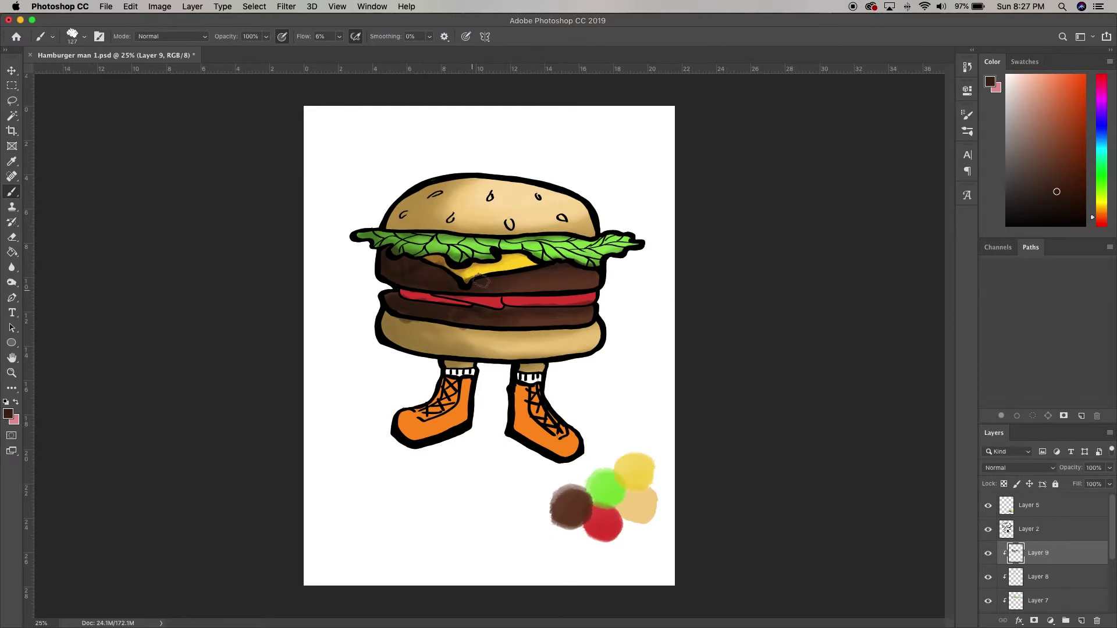
{"action": "left_click", "coordinate": [576, 316], "text": "alt"}
{"action": "left_click_drag", "start_coordinate": [509, 320], "coordinate": [393, 305]}
{"action": "left_click", "coordinate": [448, 315], "text": "alt"}
{"action": "key", "text": "e"}
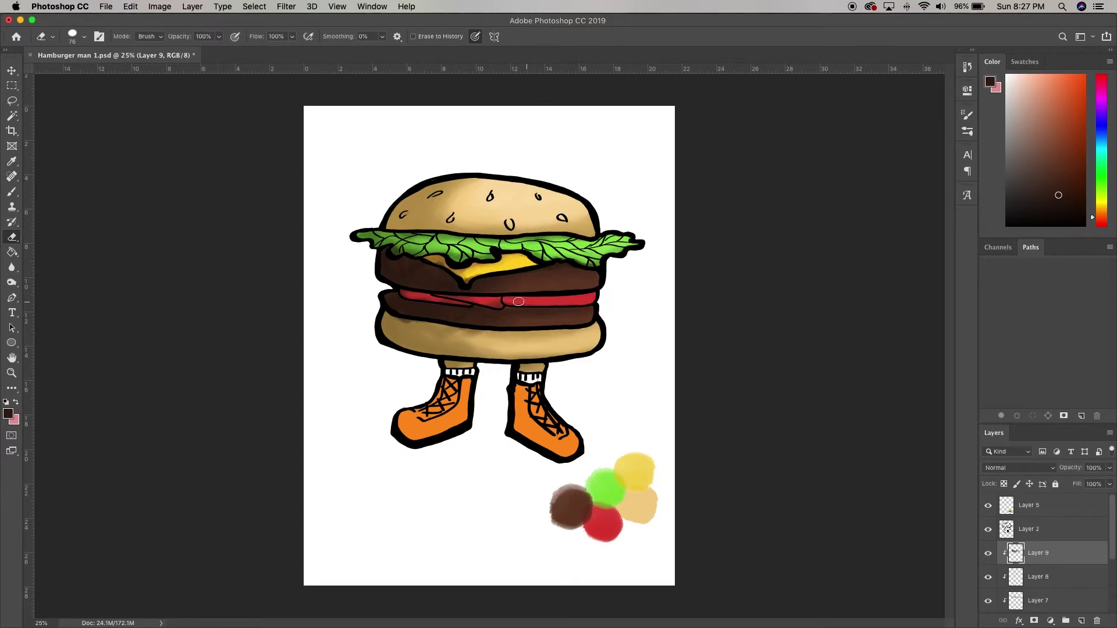
{"action": "left_click_drag", "start_coordinate": [475, 301], "coordinate": [402, 292]}
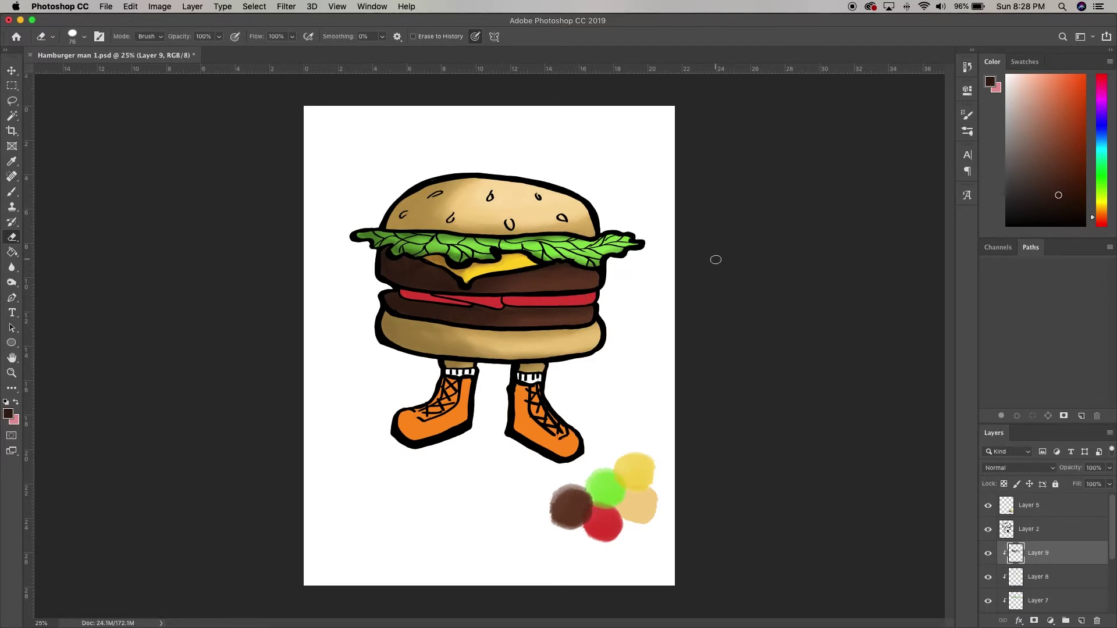
- Add a new clipped layer above the patty shading and shade the tomato slices with progressively darker reds at 10% flow
{"action": "left_click", "coordinate": [1081, 621]}
{"action": "key", "text": "b"}
{"action": "right_click", "coordinate": [621, 285]}
{"action": "left_click_drag", "start_coordinate": [712, 251], "coordinate": [716, 250]}
{"action": "left_click", "coordinate": [590, 301], "text": "alt"}
{"action": "left_click", "coordinate": [1061, 126]}
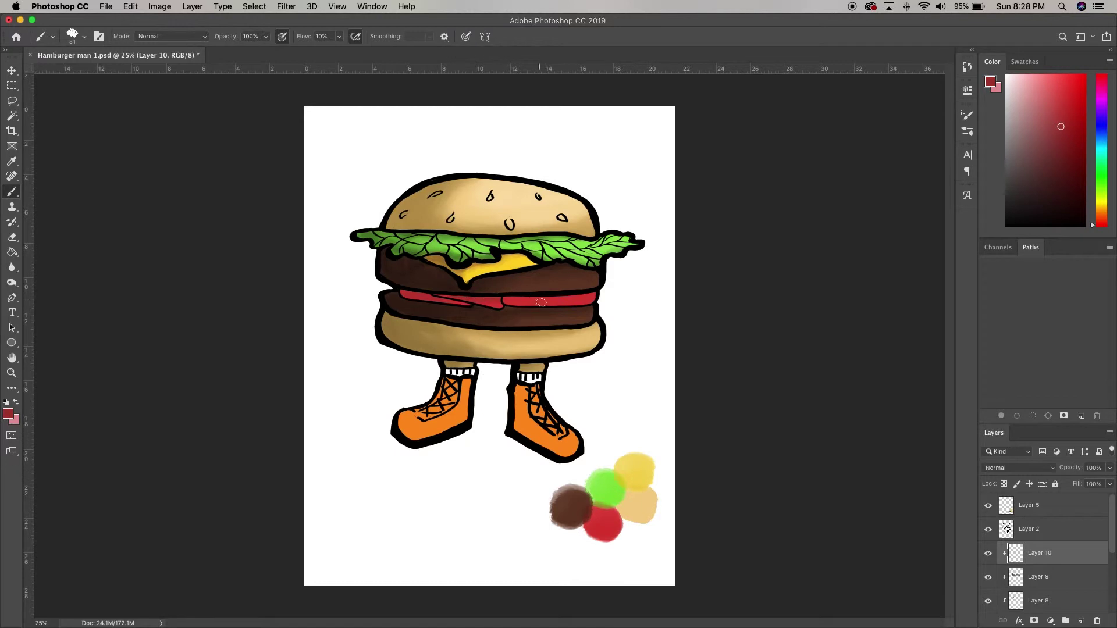
{"action": "left_click", "coordinate": [1059, 169]}
{"action": "mouse_move", "coordinate": [599, 296]}
{"action": "left_mouse_down"}
{"action": "mouse_move", "coordinate": [502, 302]}
{"action": "mouse_move", "coordinate": [497, 314]}
{"action": "mouse_move", "coordinate": [463, 304]}
{"action": "left_mouse_up"}
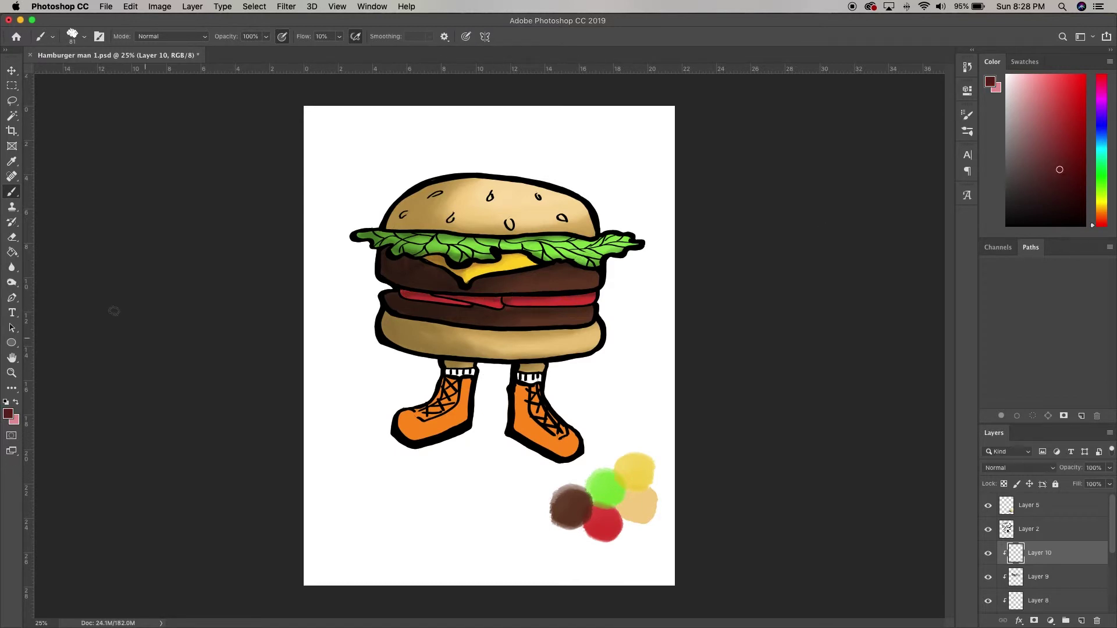
- Blend the tomato shading with sampled reds using a brush at 6% flow, and erase the spill around the slices
{"action": "right_click", "coordinate": [660, 515]}
{"action": "left_click_drag", "start_coordinate": [749, 251], "coordinate": [755, 250]}
{"action": "left_click", "coordinate": [570, 299], "text": "alt"}
{"action": "left_click", "coordinate": [584, 303], "text": "alt"}
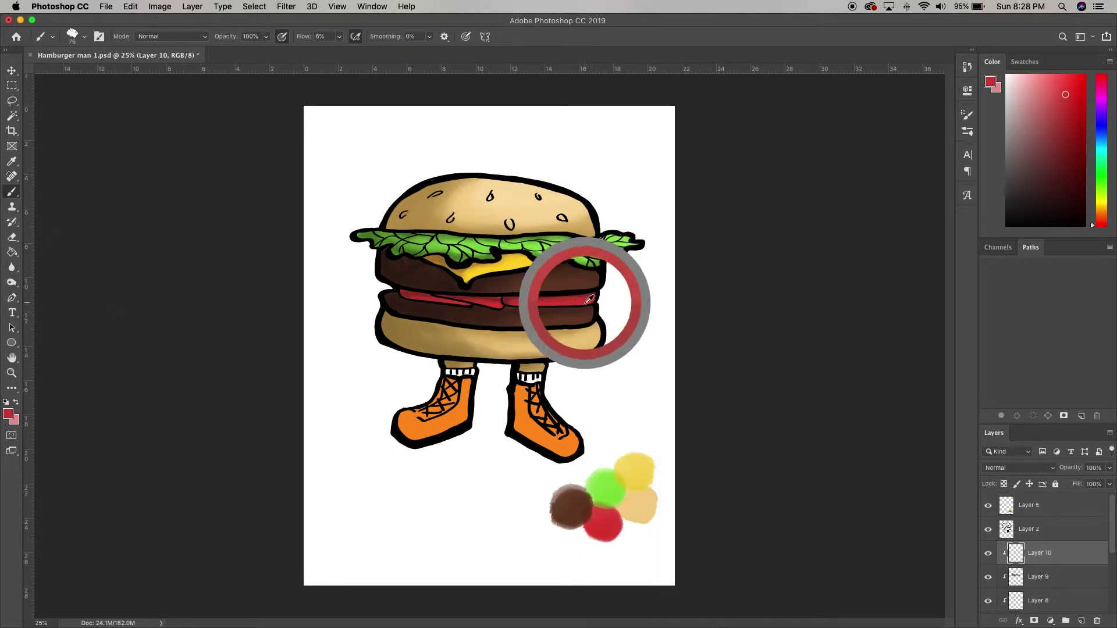
{"action": "left_click", "coordinate": [484, 301], "text": "alt"}
{"action": "left_click", "coordinate": [423, 298], "text": "alt"}
{"action": "left_click", "coordinate": [414, 300], "text": "alt"}
{"action": "left_click_drag", "start_coordinate": [414, 300], "coordinate": [394, 294]}
{"action": "key", "text": "e"}
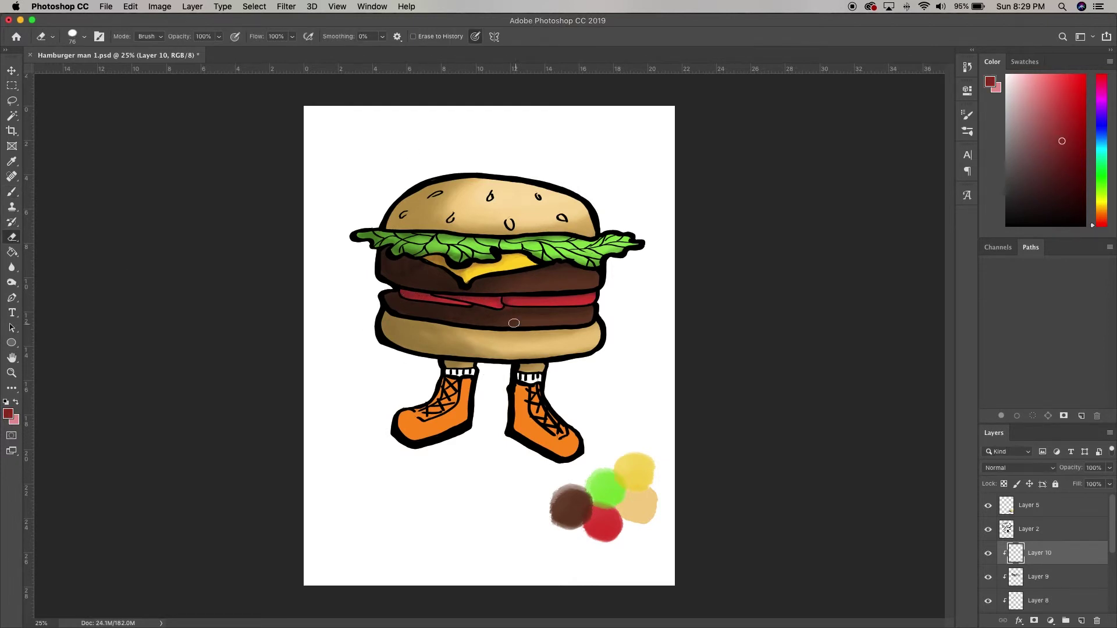
- Add a new clipped layer above the tomato shading and paint pale yellow highlights on the cheese and light red ones on the tomatoes
{"action": "left_click", "coordinate": [1081, 621]}
{"action": "right_click", "coordinate": [522, 257]}
{"action": "double_click", "coordinate": [606, 398]}
{"action": "right_click", "coordinate": [546, 253]}
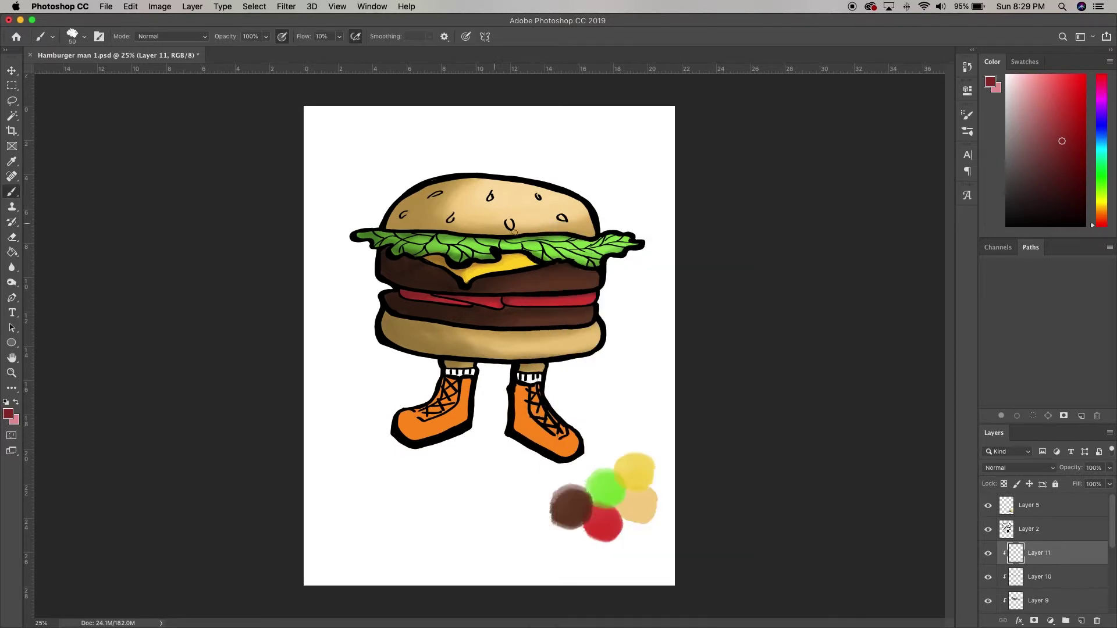
{"action": "left_click", "coordinate": [516, 259], "text": "alt"}
{"action": "left_click", "coordinate": [527, 262], "text": "alt"}
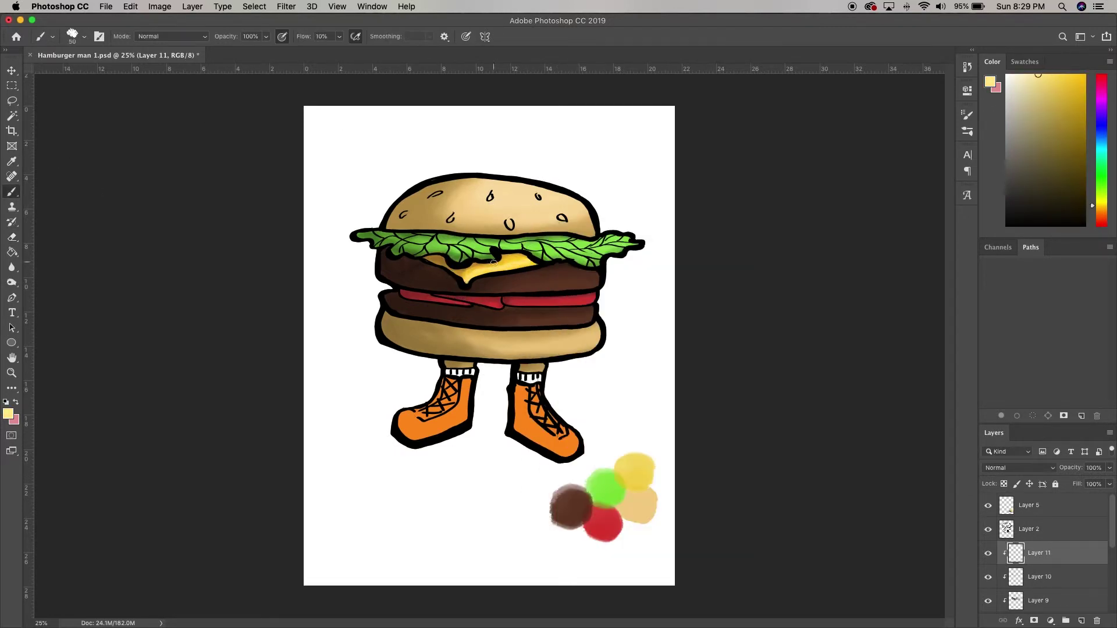
{"action": "left_click", "coordinate": [588, 298], "text": "alt"}
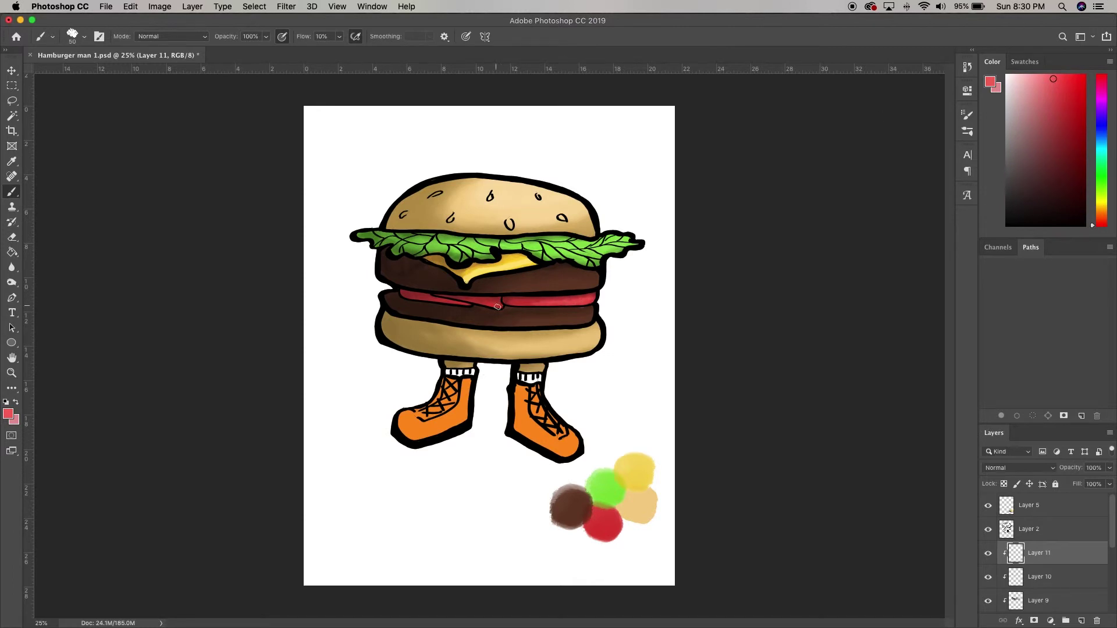
{"action": "left_click_drag", "start_coordinate": [577, 298], "coordinate": [562, 303]}
- Blend the tomato and cheese highlights with sampled tones using a 40 px brush at 6% flow
{"action": "right_click", "coordinate": [675, 394]}
{"action": "double_click", "coordinate": [652, 383]}
{"action": "left_click", "coordinate": [580, 301], "text": "alt"}
{"action": "left_click", "coordinate": [585, 298], "text": "alt"}
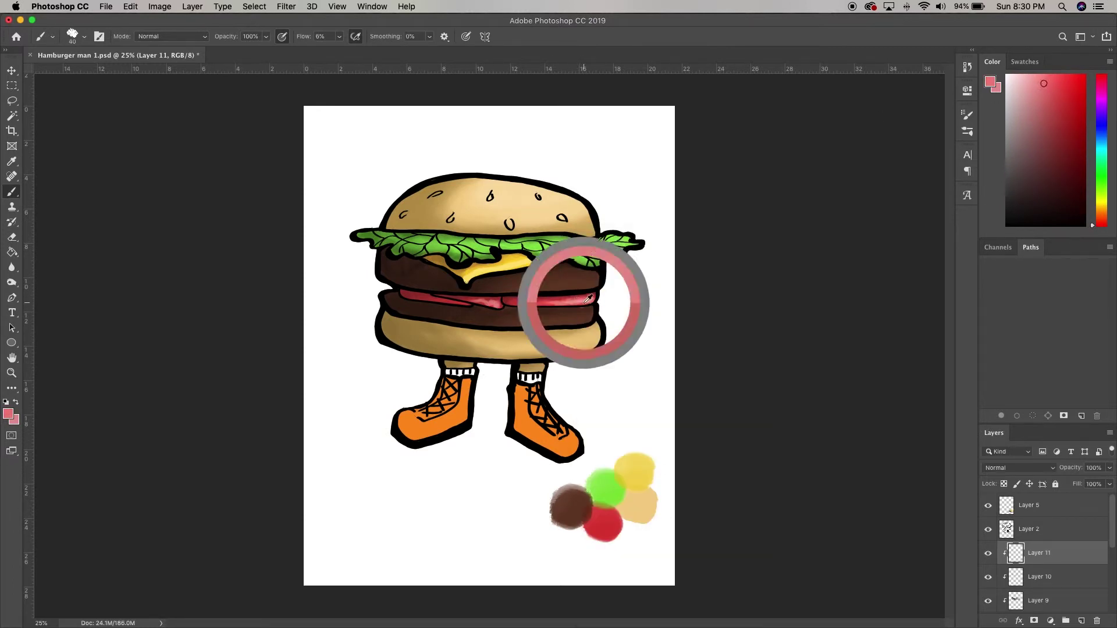
{"action": "left_click", "coordinate": [494, 299], "text": "alt"}
{"action": "left_click", "coordinate": [497, 304], "text": "alt"}
{"action": "left_click", "coordinate": [481, 268], "text": "alt"}
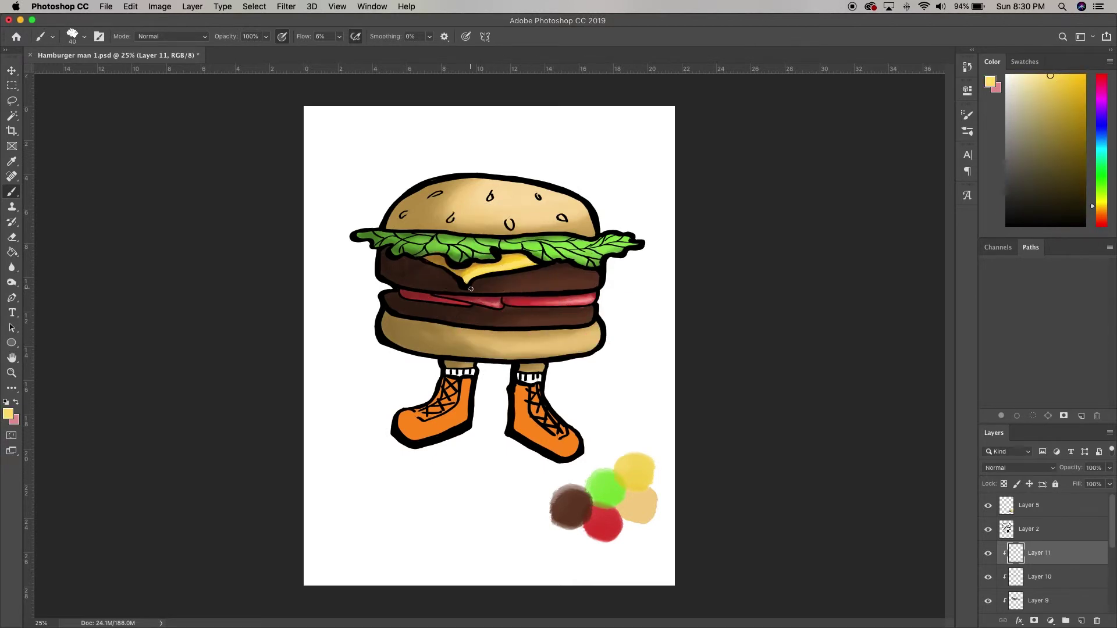
- Add white shine marks to the cheese and tomato slices with a small textured brush at 40% flow
{"action": "right_click", "coordinate": [556, 246]}
{"action": "double_click", "coordinate": [610, 465]}
{"action": "right_click", "coordinate": [538, 244]}
{"action": "right_click", "coordinate": [562, 248]}
{"action": "left_click_drag", "start_coordinate": [625, 253], "coordinate": [631, 252]}
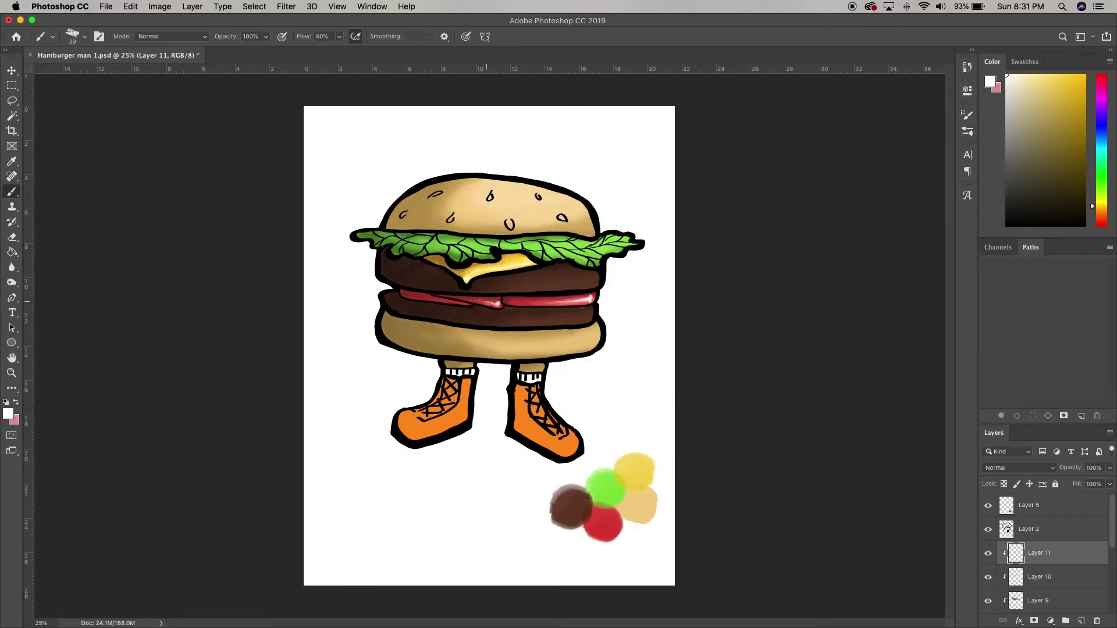
- Return to the patty shading layer and paint lighter brown highlights on both patties with a 40 px brush at 6% flow
{"action": "left_click", "coordinate": [579, 280], "text": "alt"}
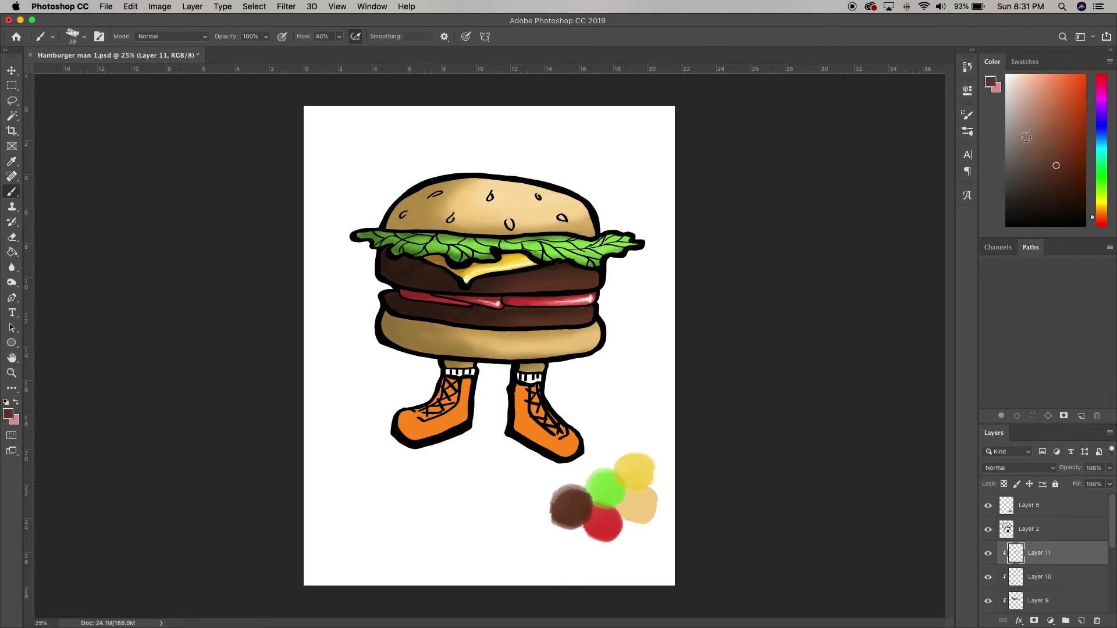
{"action": "right_click", "coordinate": [531, 283]}
{"action": "right_click", "coordinate": [530, 283]}
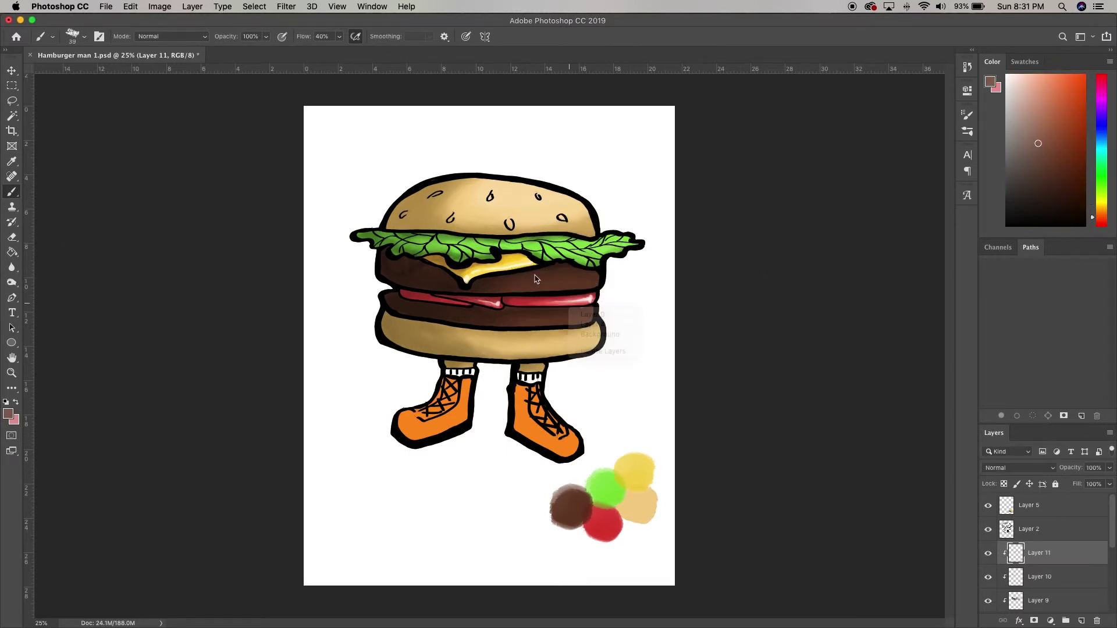
{"action": "left_click", "coordinate": [554, 291]}
{"action": "right_click", "coordinate": [562, 289]}
{"action": "double_click", "coordinate": [644, 523]}
{"action": "left_click_drag", "start_coordinate": [589, 281], "coordinate": [525, 286]}
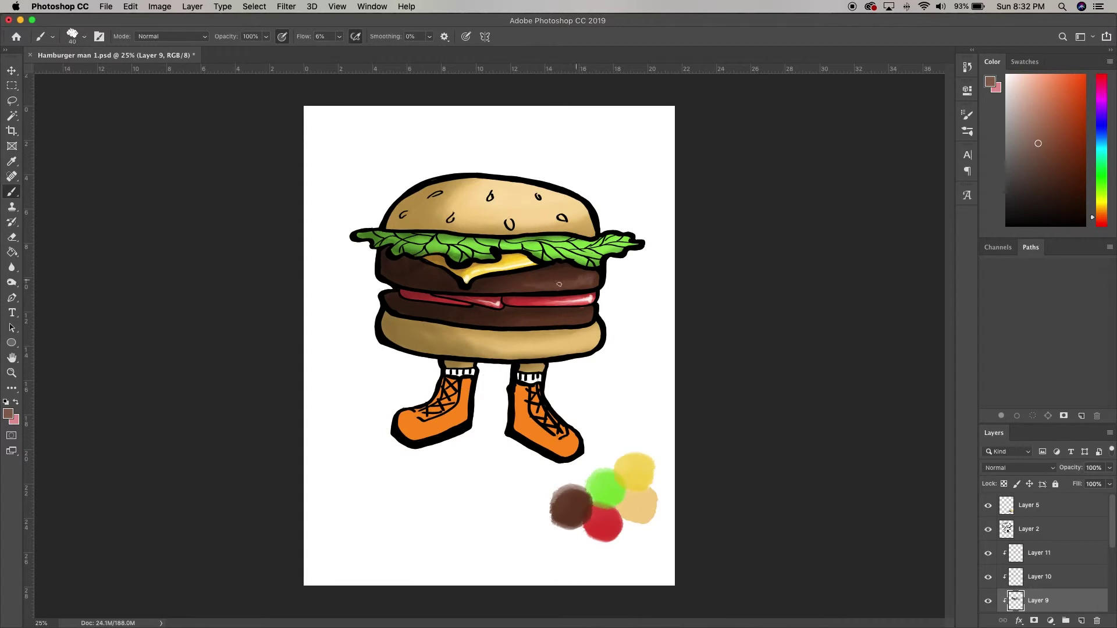
{"action": "left_click_drag", "start_coordinate": [587, 315], "coordinate": [526, 321]}
- Blend the patty highlights with a sampled brown using a 70 px brush
{"action": "right_click", "coordinate": [563, 291]}
{"action": "left_click_drag", "start_coordinate": [625, 241], "coordinate": [631, 240]}
{"action": "left_click", "coordinate": [584, 269], "text": "alt"}
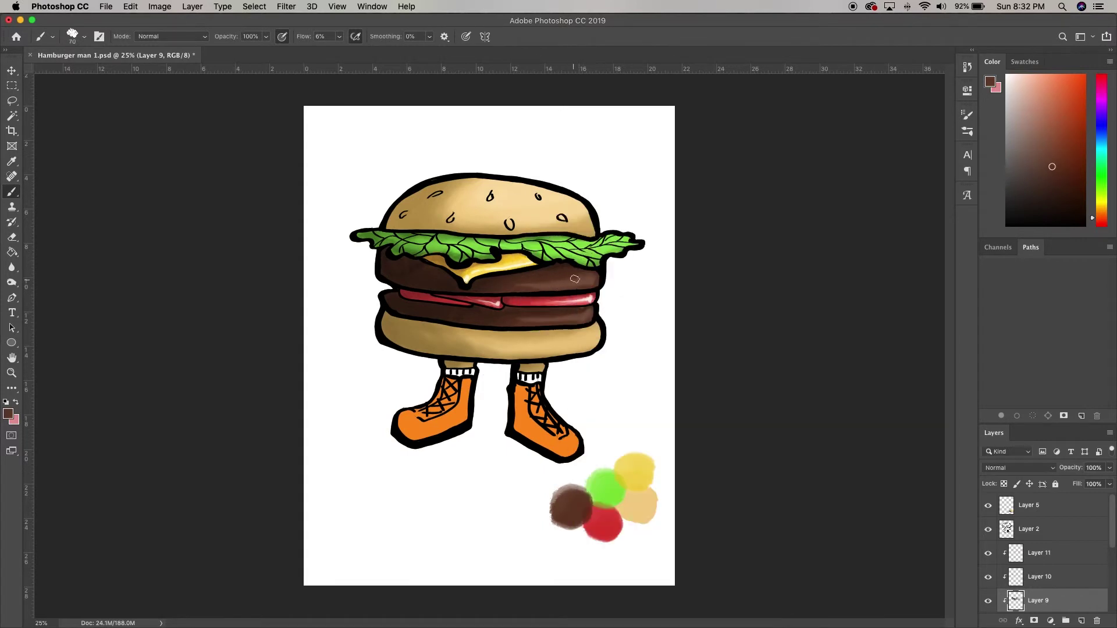
- Add lighter greyish-brown highlight strokes to both patties with a textured brush at 40% flow
{"action": "right_click", "coordinate": [570, 239]}
{"action": "double_click", "coordinate": [644, 500]}
{"action": "right_click", "coordinate": [666, 349]}
{"action": "left_click", "coordinate": [732, 301]}
{"action": "left_click", "coordinate": [594, 281], "text": "alt"}
{"action": "left_click", "coordinate": [594, 273], "text": "alt"}
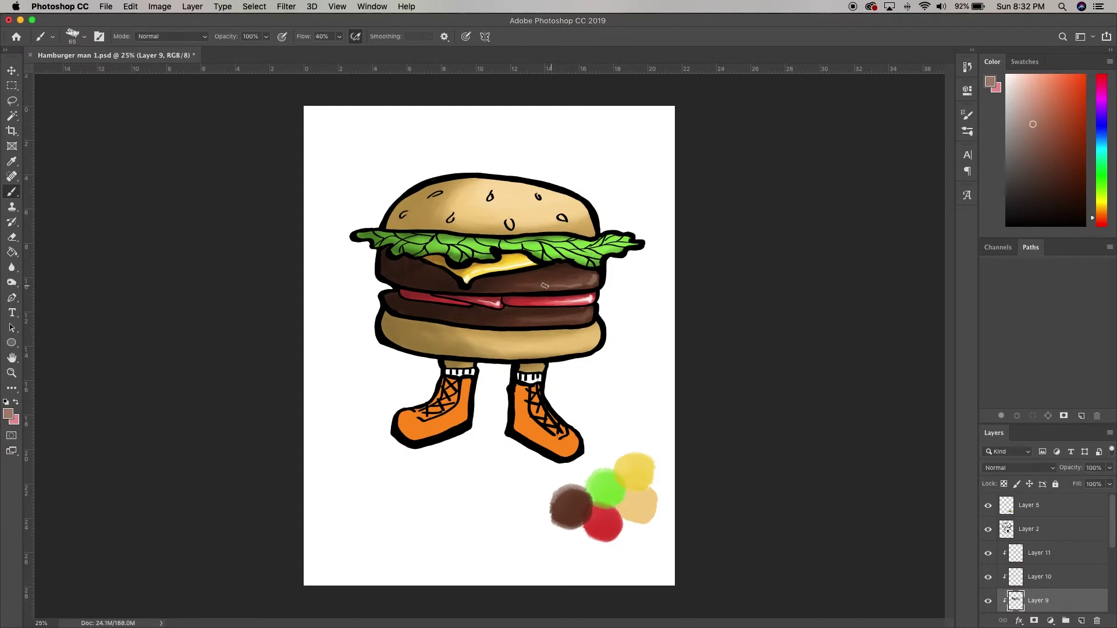
{"action": "left_click_drag", "start_coordinate": [577, 321], "coordinate": [536, 319]}
- Choose near-white brown tints and add the brightest shine marks near the patties' right edges with a smaller brush
{"action": "left_click", "coordinate": [1022, 97]}
{"action": "right_click", "coordinate": [594, 279]}
{"action": "left_click_drag", "start_coordinate": [662, 250], "coordinate": [652, 250]}
{"action": "left_click", "coordinate": [1018, 86]}
{"action": "left_click_drag", "start_coordinate": [594, 274], "coordinate": [594, 280]}
- Choose a light green from the lettuce and paint highlights on its leaves with a 47 px brush at 10% flow
{"action": "left_click", "coordinate": [619, 244], "text": "alt"}
{"action": "left_click", "coordinate": [1035, 81]}
{"action": "mouse_move", "coordinate": [632, 239]}
{"action": "left_mouse_down"}
{"action": "mouse_move", "coordinate": [621, 246]}
{"action": "mouse_move", "coordinate": [674, 252]}
{"action": "left_mouse_up"}
{"action": "key", "text": "super+z"}
{"action": "right_click", "coordinate": [608, 247]}
{"action": "double_click", "coordinate": [720, 493]}
{"action": "right_click", "coordinate": [584, 493]}
{"action": "key", "text": "Return"}
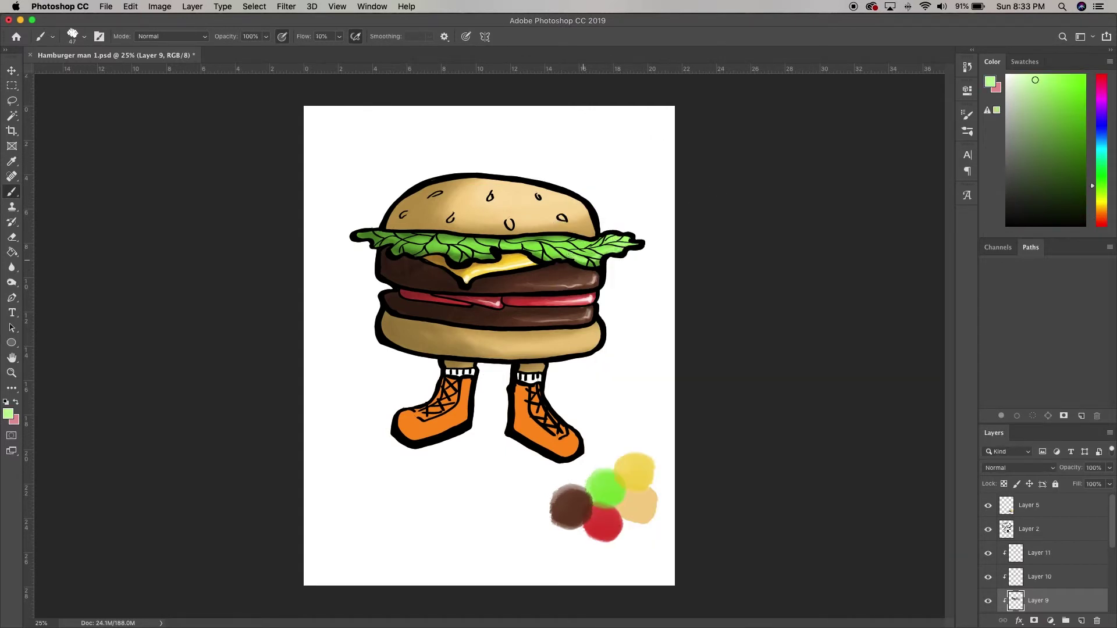
- Blend the highlights on the right side of the lettuce with sampled greens using a resized brush
{"action": "left_click", "coordinate": [605, 249], "text": "alt"}
{"action": "right_click", "coordinate": [584, 266]}
{"action": "double_click", "coordinate": [716, 528]}
{"action": "right_click", "coordinate": [677, 518]}
{"action": "left_click_drag", "start_coordinate": [758, 252], "coordinate": [753, 252]}
{"action": "left_click", "coordinate": [609, 248], "text": "alt"}
{"action": "mouse_move", "coordinate": [610, 244]}
{"action": "left_mouse_down"}
{"action": "mouse_move", "coordinate": [615, 236]}
{"action": "mouse_move", "coordinate": [592, 261]}
{"action": "left_mouse_up"}
- Add near-white green shine marks to the lettuce's right end with a 33 px textured brush at 40% flow
{"action": "left_click", "coordinate": [1012, 75]}
{"action": "key", "text": "super+z"}
{"action": "key", "text": "super+z"}
{"action": "right_click", "coordinate": [580, 256]}
{"action": "left_click_drag", "start_coordinate": [661, 252], "coordinate": [622, 236]}
- Add a new layer above Layer 11 and clip it to the layers below for the shoe shading
{"action": "left_click", "coordinate": [988, 601]}
{"action": "left_click", "coordinate": [988, 602]}
{"action": "left_click", "coordinate": [1053, 556]}
{"action": "left_click", "coordinate": [1081, 621]}
{"action": "left_click", "coordinate": [1049, 565], "text": "alt"}
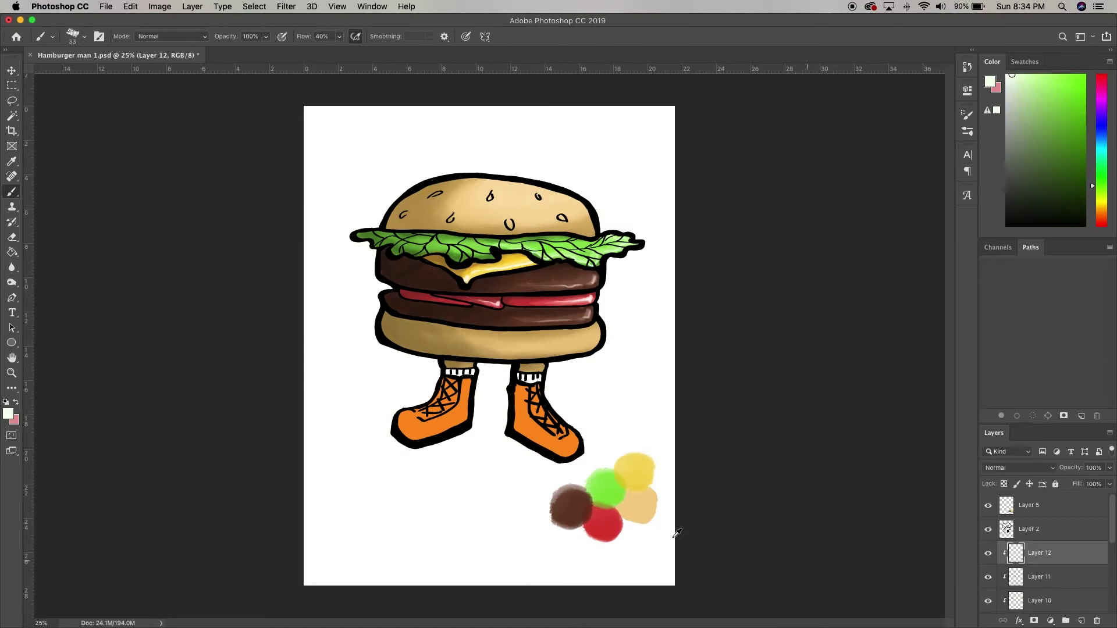
- Sample the shoe orange, shift it toward red-orange, and shade both shoes with a large brush at 10% flow
{"action": "right_click", "coordinate": [560, 407]}
{"action": "double_click", "coordinate": [657, 487]}
{"action": "right_click", "coordinate": [656, 487]}
{"action": "left_click_drag", "start_coordinate": [750, 251], "coordinate": [743, 251]}
{"action": "left_click", "coordinate": [555, 441], "text": "alt"}
{"action": "left_click", "coordinate": [1102, 218]}
{"action": "left_click", "coordinate": [1065, 95]}
{"action": "left_click_drag", "start_coordinate": [439, 395], "coordinate": [418, 444]}
{"action": "left_click_drag", "start_coordinate": [448, 402], "coordinate": [430, 425]}
{"action": "mouse_move", "coordinate": [464, 383]}
{"action": "left_mouse_down"}
{"action": "mouse_move", "coordinate": [427, 421]}
{"action": "mouse_move", "coordinate": [520, 433]}
{"action": "left_mouse_up"}
{"action": "left_click_drag", "start_coordinate": [520, 429], "coordinate": [573, 452]}
- Choose a darker reddish brown and deepen the shading along the laces, toes and inner sides of both shoes
{"action": "left_click", "coordinate": [1060, 135]}
{"action": "left_click_drag", "start_coordinate": [448, 385], "coordinate": [434, 409]}
{"action": "mouse_move", "coordinate": [423, 414]}
{"action": "left_mouse_down"}
{"action": "mouse_move", "coordinate": [424, 447]}
{"action": "mouse_move", "coordinate": [415, 437]}
{"action": "left_mouse_up"}
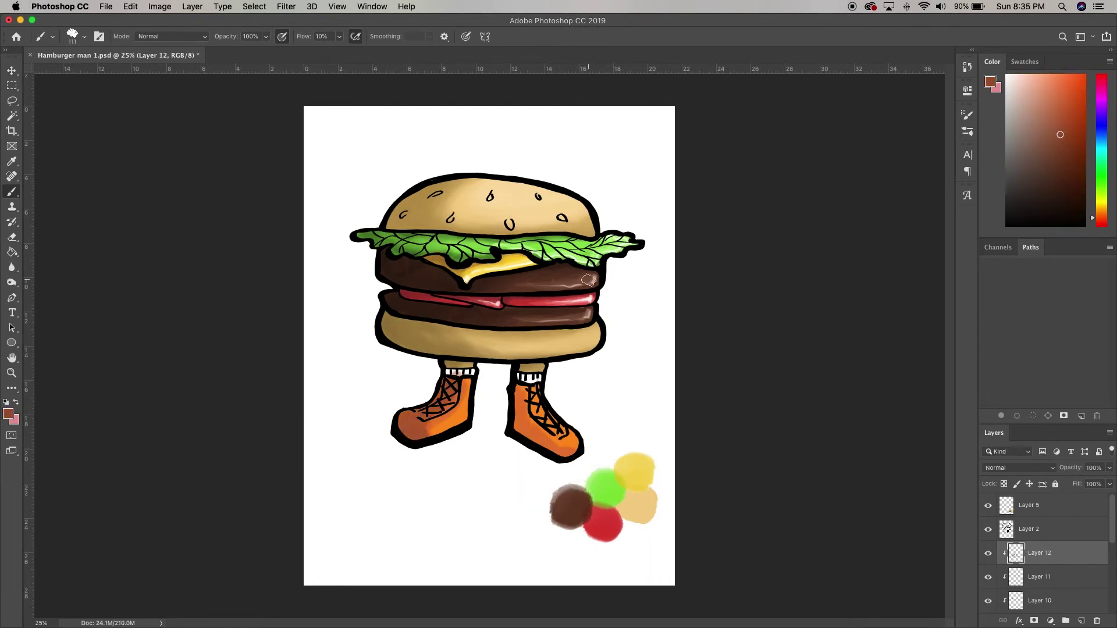
{"action": "left_click_drag", "start_coordinate": [517, 389], "coordinate": [518, 433]}
{"action": "left_click_drag", "start_coordinate": [518, 427], "coordinate": [576, 458]}
- Choose an even darker brown and add the deepest shadows to both shoes
{"action": "left_click", "coordinate": [1059, 164]}
{"action": "left_click_drag", "start_coordinate": [447, 382], "coordinate": [435, 406]}
{"action": "left_click_drag", "start_coordinate": [414, 412], "coordinate": [410, 437]}
{"action": "mouse_move", "coordinate": [516, 392]}
{"action": "left_mouse_down"}
{"action": "mouse_move", "coordinate": [516, 426]}
{"action": "mouse_move", "coordinate": [548, 445]}
{"action": "left_mouse_up"}
- Blend the shading on both shoes with sampled oranges using an 87 px brush at 6% flow
{"action": "right_click", "coordinate": [568, 465]}
{"action": "left_click", "coordinate": [651, 526]}
{"action": "left_click_drag", "start_coordinate": [420, 420], "coordinate": [423, 437]}
{"action": "left_click", "coordinate": [463, 403], "text": "alt"}
{"action": "left_click", "coordinate": [437, 421], "text": "alt"}
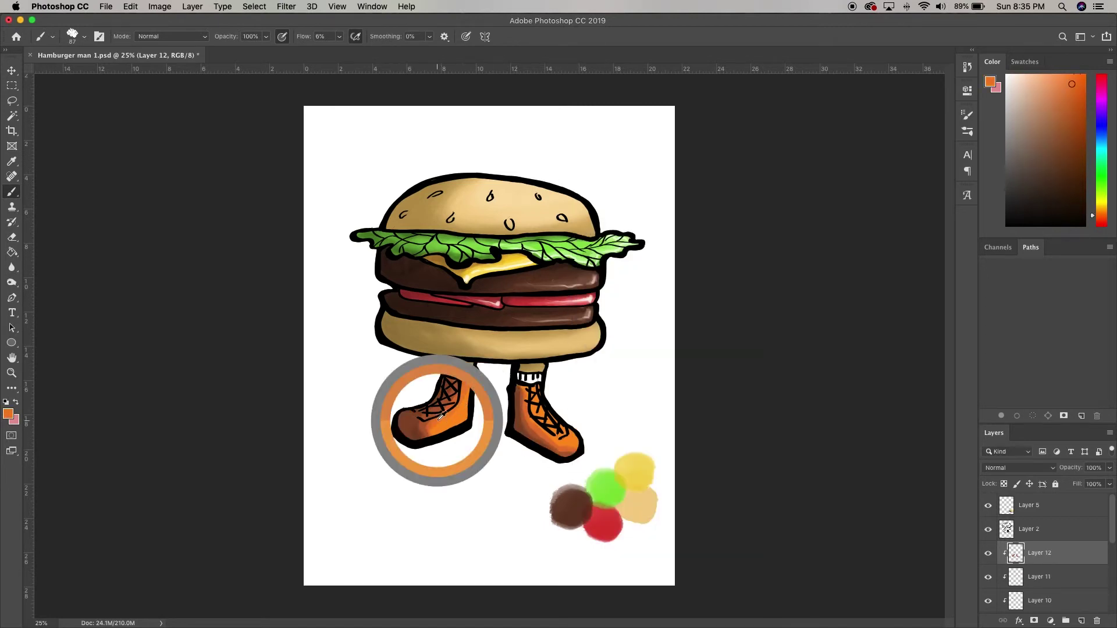
{"action": "left_click", "coordinate": [535, 420], "text": "alt"}
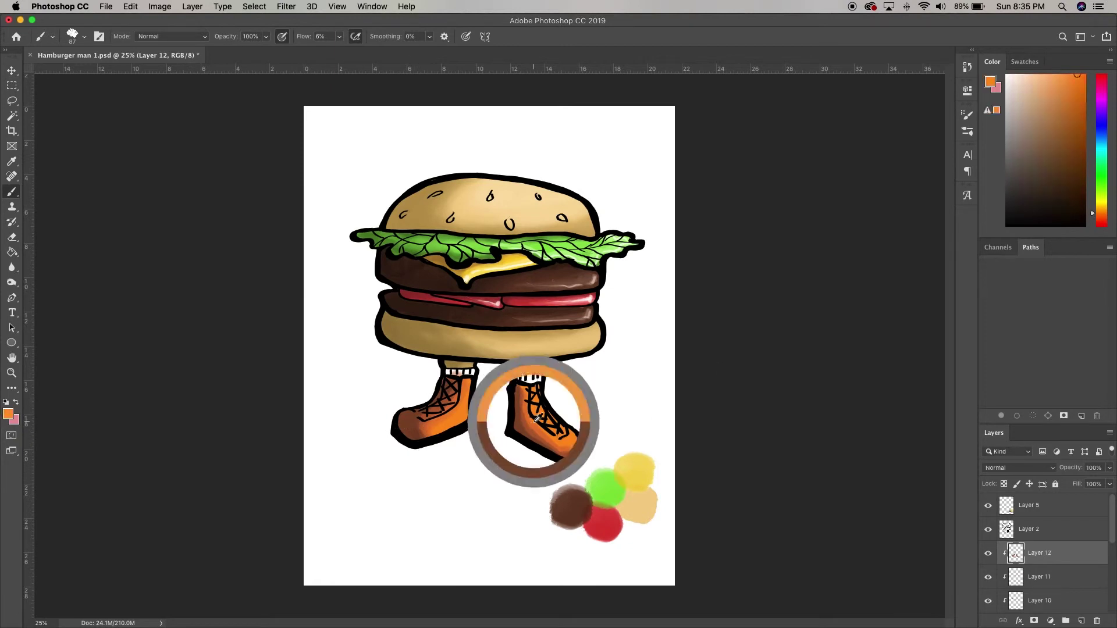
{"action": "left_click", "coordinate": [556, 449], "text": "alt"}
{"action": "left_click", "coordinate": [528, 431], "text": "alt"}
{"action": "left_click_drag", "start_coordinate": [528, 425], "coordinate": [541, 446]}
- Paint pale peach and white highlights on both shoes with a 41 px textured brush at 40% flow, undoing the first trial strokes
{"action": "left_click", "coordinate": [553, 441], "text": "alt"}
{"action": "left_click", "coordinate": [1042, 83]}
{"action": "right_click", "coordinate": [464, 407]}
{"action": "left_click", "coordinate": [551, 555]}
{"action": "right_click", "coordinate": [549, 419]}
{"action": "left_click", "coordinate": [634, 552]}
{"action": "key", "text": "super+z"}
{"action": "left_click_drag", "start_coordinate": [462, 418], "coordinate": [403, 434]}
{"action": "key", "text": "super+z"}
{"action": "left_click", "coordinate": [481, 384], "text": "alt"}
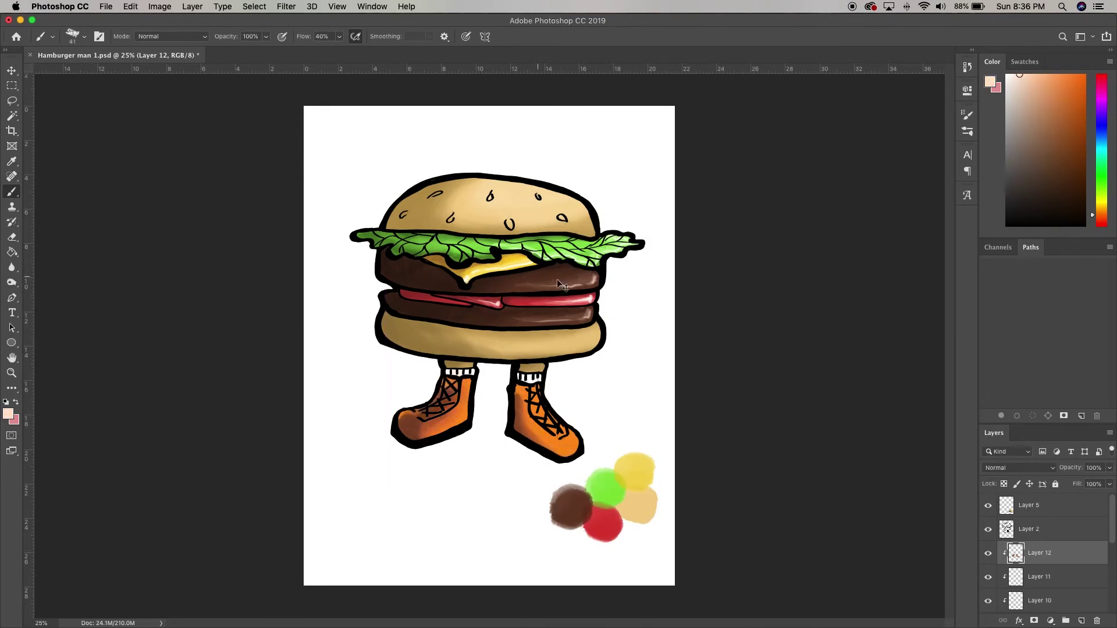
{"action": "left_click_drag", "start_coordinate": [466, 414], "coordinate": [469, 382]}
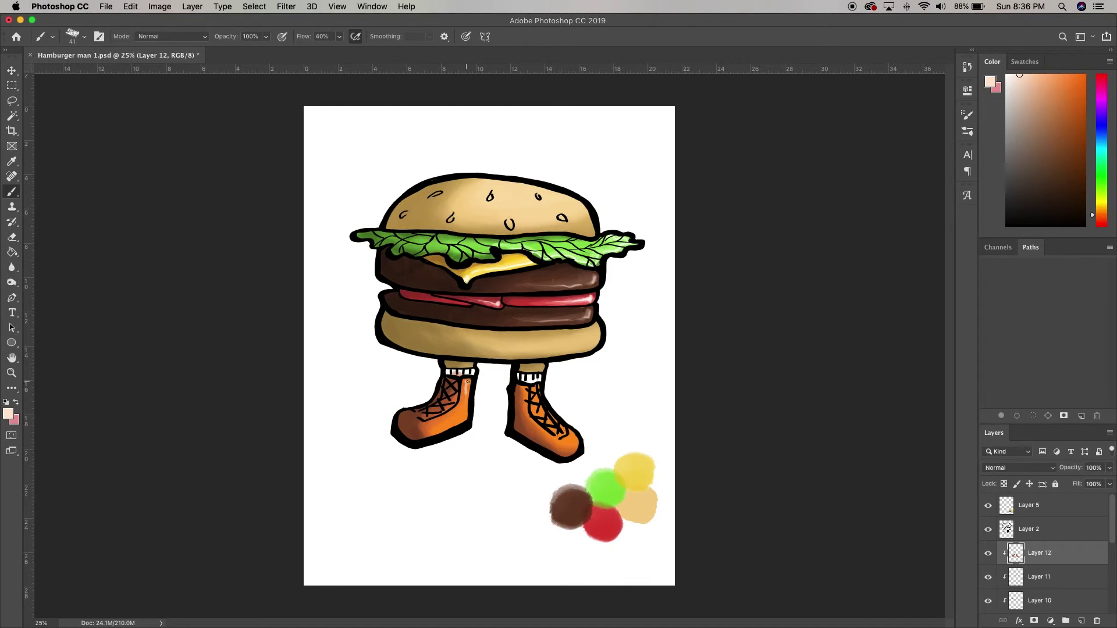
{"action": "left_click_drag", "start_coordinate": [572, 442], "coordinate": [576, 439]}
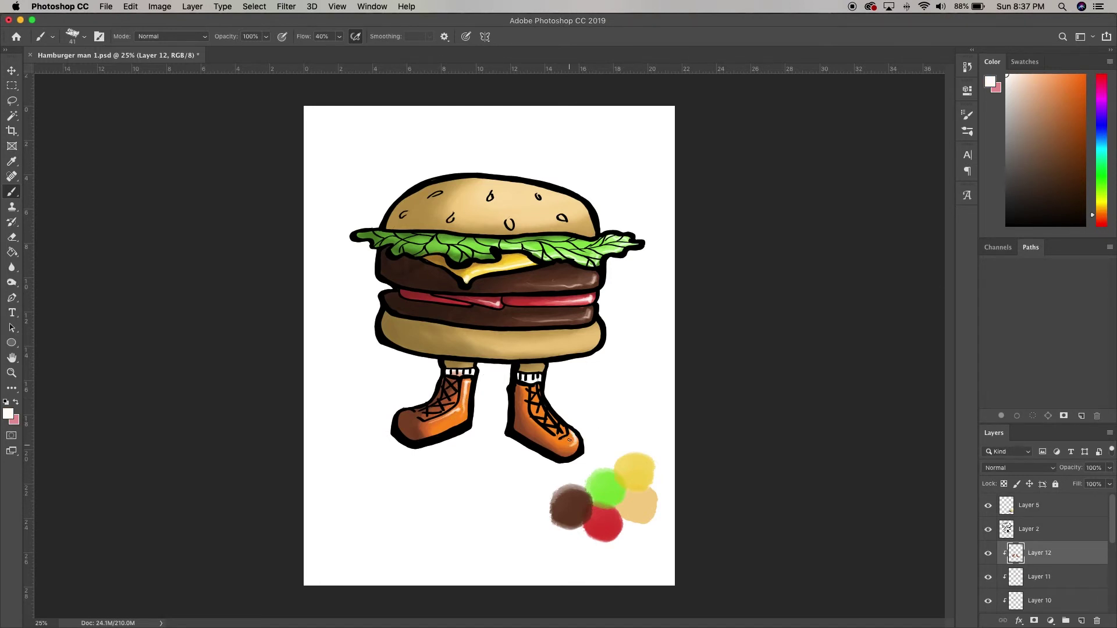
- On Layer 6, deepen the bottom bun's shadows with sampled tans and a dark brown, using a soft 100 px brush at 6% flow
{"action": "scroll", "coordinate": [1041, 561], "scroll_direction": "down", "scroll_amount": 5}
{"action": "left_click", "coordinate": [1041, 577]}
{"action": "key", "text": "comma"}
{"action": "left_click", "coordinate": [412, 340], "text": "alt"}
{"action": "right_click", "coordinate": [400, 334]}
{"action": "left_click", "coordinate": [388, 345]}
{"action": "left_click", "coordinate": [1066, 181]}
{"action": "left_click", "coordinate": [1060, 177]}
{"action": "left_click_drag", "start_coordinate": [403, 326], "coordinate": [465, 353]}
{"action": "left_click_drag", "start_coordinate": [1074, 186], "coordinate": [1073, 177]}
{"action": "mouse_move", "coordinate": [383, 317]}
{"action": "left_mouse_down"}
{"action": "mouse_move", "coordinate": [472, 358]}
{"action": "mouse_move", "coordinate": [414, 355]}
{"action": "mouse_move", "coordinate": [442, 340]}
{"action": "left_mouse_up"}
{"action": "left_click", "coordinate": [470, 350], "text": "alt"}
{"action": "left_click", "coordinate": [414, 341], "text": "alt"}
- Shade the lower left part of the top bun with sampled tan tones
{"action": "mouse_move", "coordinate": [400, 210]}
{"action": "left_mouse_down"}
{"action": "mouse_move", "coordinate": [398, 224]}
{"action": "mouse_move", "coordinate": [452, 174]}
{"action": "mouse_move", "coordinate": [427, 224]}
{"action": "mouse_move", "coordinate": [453, 177]}
{"action": "mouse_move", "coordinate": [401, 210]}
{"action": "mouse_move", "coordinate": [422, 224]}
{"action": "left_mouse_up"}
{"action": "left_click", "coordinate": [1076, 186]}
{"action": "left_click", "coordinate": [426, 222], "text": "alt"}
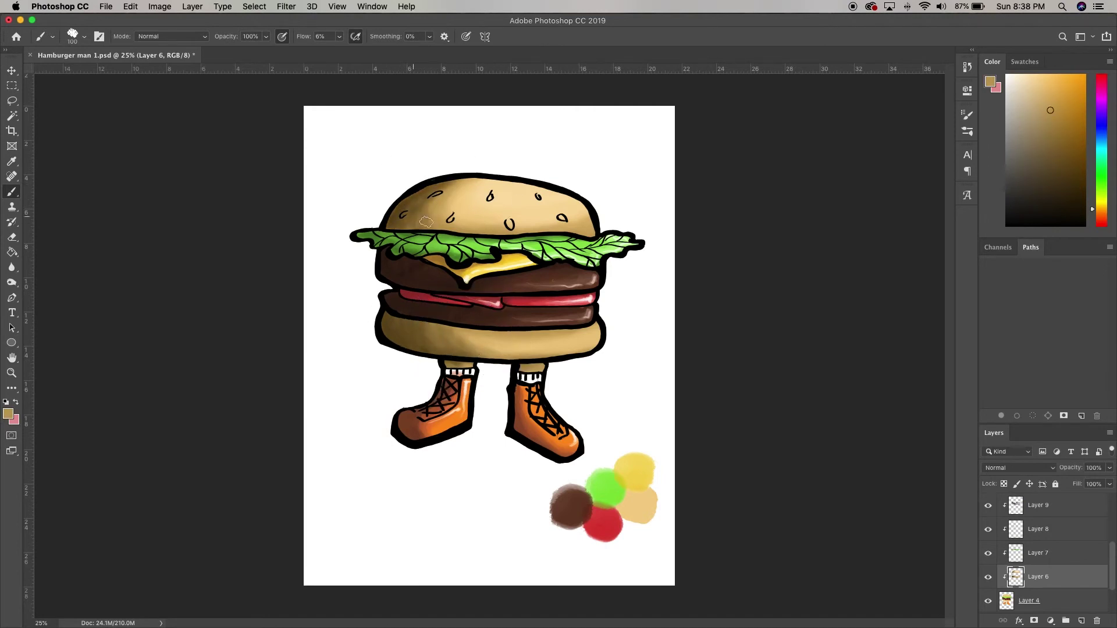
- Add a clipped layer above Layer 12 and paint tomato-red details on both socks with a 43 px textured brush at 40% flow
{"action": "scroll", "coordinate": [1114, 540], "scroll_direction": "up", "scroll_amount": 2}
{"action": "left_click", "coordinate": [1042, 553]}
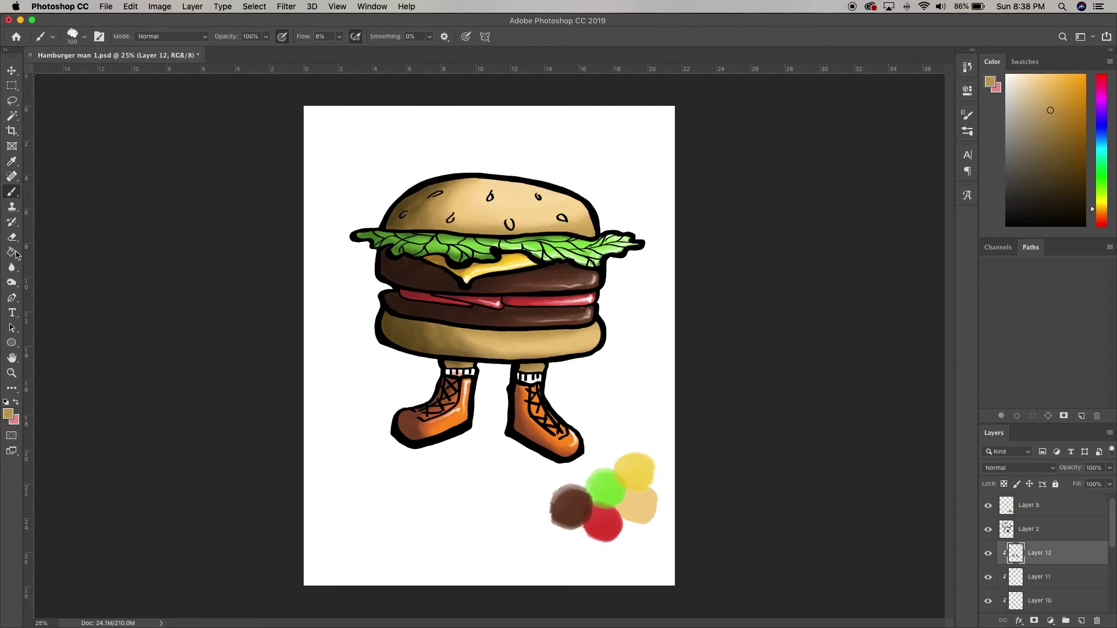
{"action": "key", "text": "e"}
{"action": "left_click", "coordinate": [1082, 621]}
{"action": "key", "text": "b"}
{"action": "right_click", "coordinate": [582, 412]}
{"action": "left_click", "coordinate": [669, 552]}
{"action": "left_click_drag", "start_coordinate": [645, 251], "coordinate": [656, 252]}
{"action": "left_click", "coordinate": [654, 205]}
{"action": "left_click", "coordinate": [541, 304], "text": "alt"}
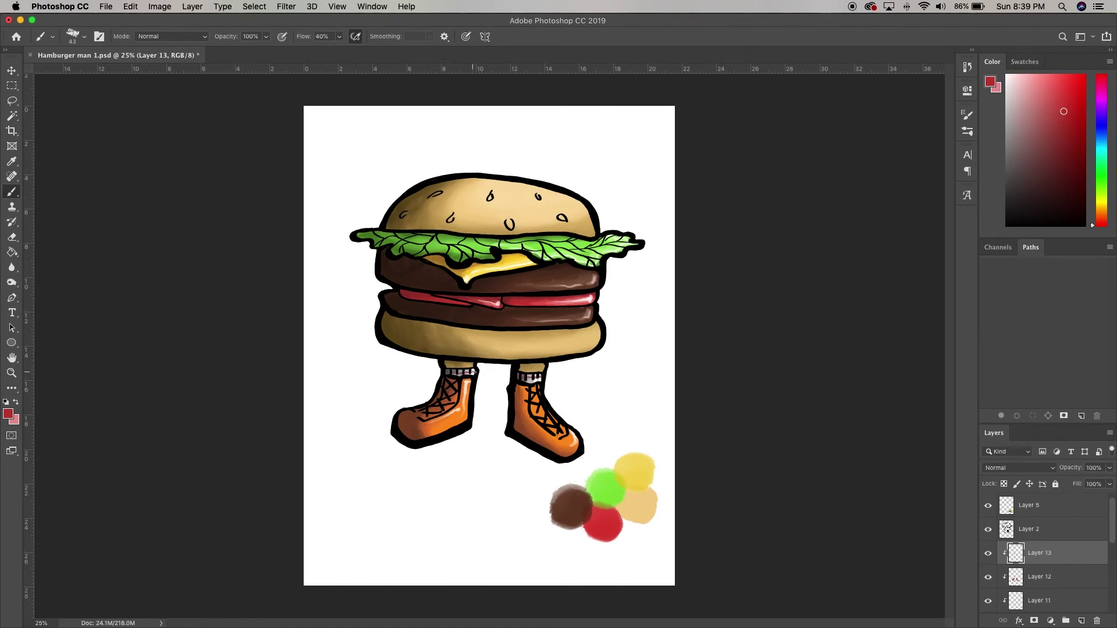
- Create a layer below the line art and color the sesame seeds pale cream with a textured brush at 40% flow
{"action": "left_click", "coordinate": [1081, 620]}
{"action": "right_click", "coordinate": [550, 188]}
{"action": "left_click", "coordinate": [635, 518]}
{"action": "right_click", "coordinate": [583, 256]}
{"action": "left_click", "coordinate": [668, 549]}
{"action": "left_click_drag", "start_coordinate": [657, 252], "coordinate": [661, 251]}
{"action": "left_click", "coordinate": [640, 203]}
{"action": "left_click", "coordinate": [528, 187], "text": "alt"}
{"action": "left_click_drag", "start_coordinate": [1014, 79], "coordinate": [1029, 64]}
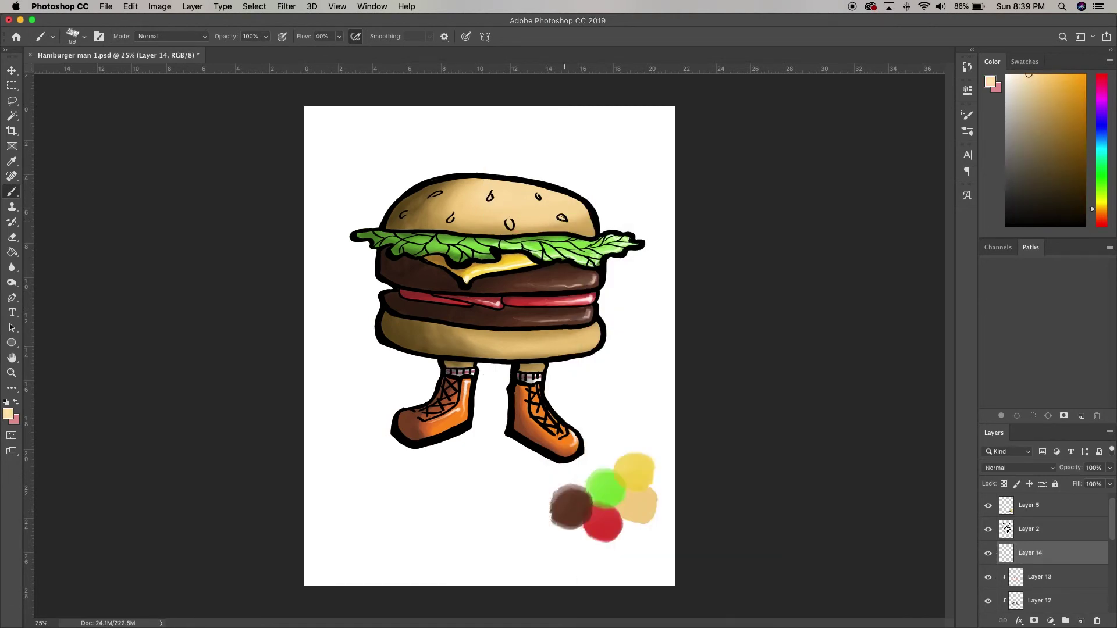
{"action": "left_click_drag", "start_coordinate": [1028, 65], "coordinate": [1012, 65]}
{"action": "right_click", "coordinate": [540, 220]}
{"action": "left_click", "coordinate": [629, 523]}
- Clip the seed layer, add a layer beneath it, and paint dark brown shadows around the seeds with a 60 px brush at 6% flow
{"action": "right_click", "coordinate": [414, 204]}
{"action": "left_click", "coordinate": [503, 508]}
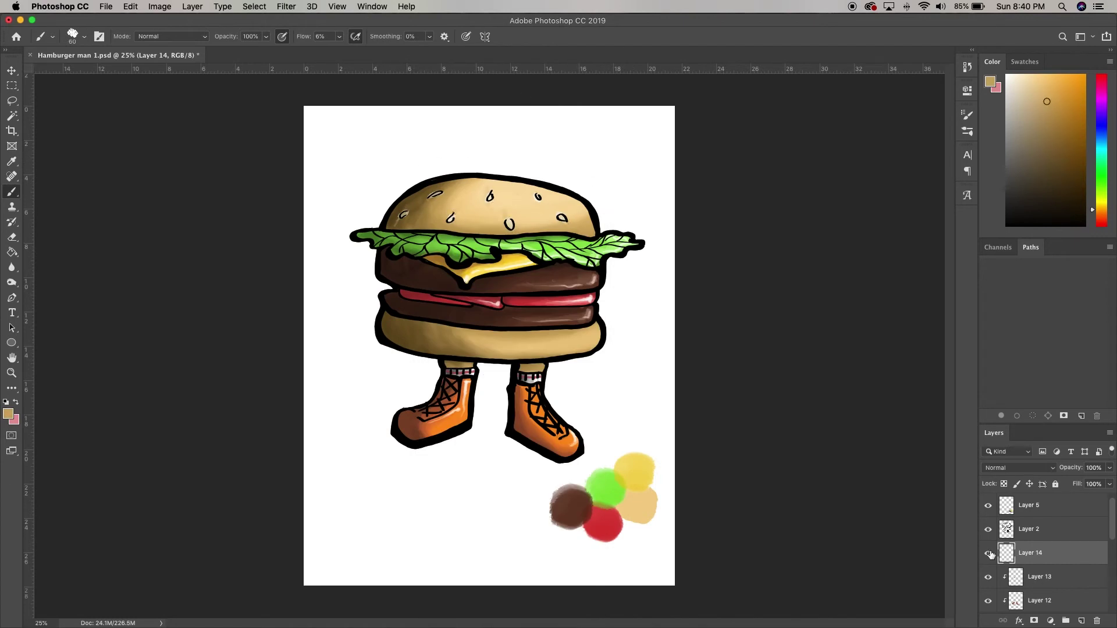
{"action": "left_click", "coordinate": [1042, 576]}
{"action": "left_click", "coordinate": [1042, 564], "text": "alt"}
{"action": "left_click", "coordinate": [1082, 621]}
{"action": "left_click", "coordinate": [408, 204], "text": "alt"}
{"action": "left_click", "coordinate": [401, 219], "text": "alt"}
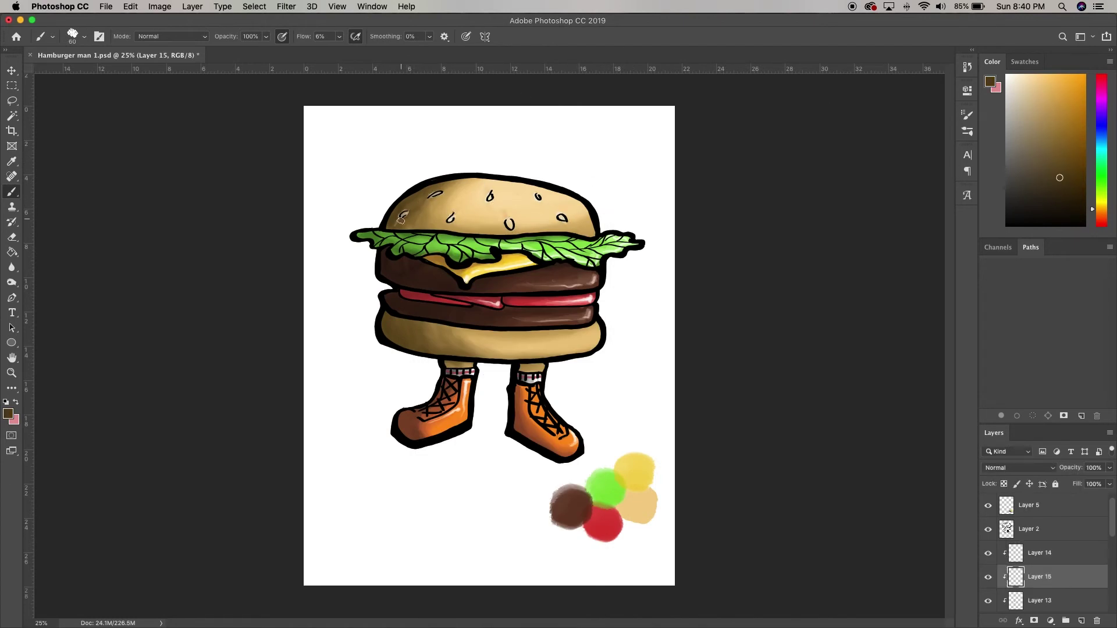
- Clean up the seed layer with the Eraser and add white highlights to the seeds with a 25 px textured brush at 40% flow
{"action": "left_click", "coordinate": [1048, 553]}
{"action": "key", "text": "e"}
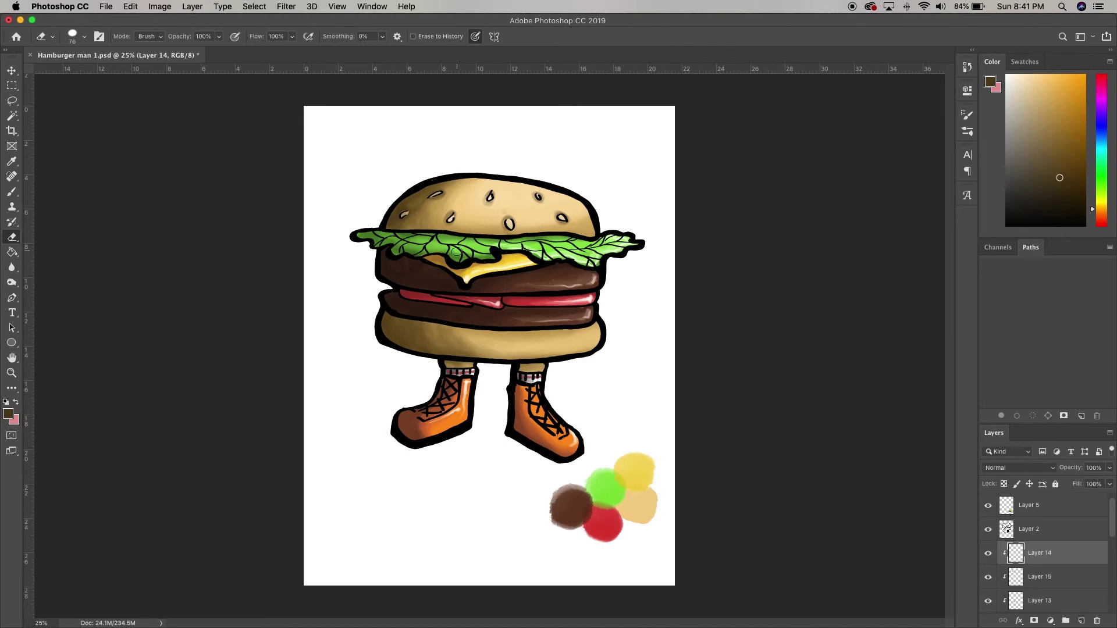
{"action": "right_click", "coordinate": [546, 210]}
{"action": "left_click", "coordinate": [625, 538]}
{"action": "right_click", "coordinate": [660, 225]}
{"action": "left_click_drag", "start_coordinate": [720, 250], "coordinate": [725, 250]}
{"action": "left_click_drag", "start_coordinate": [1019, 88], "coordinate": [931, 22]}
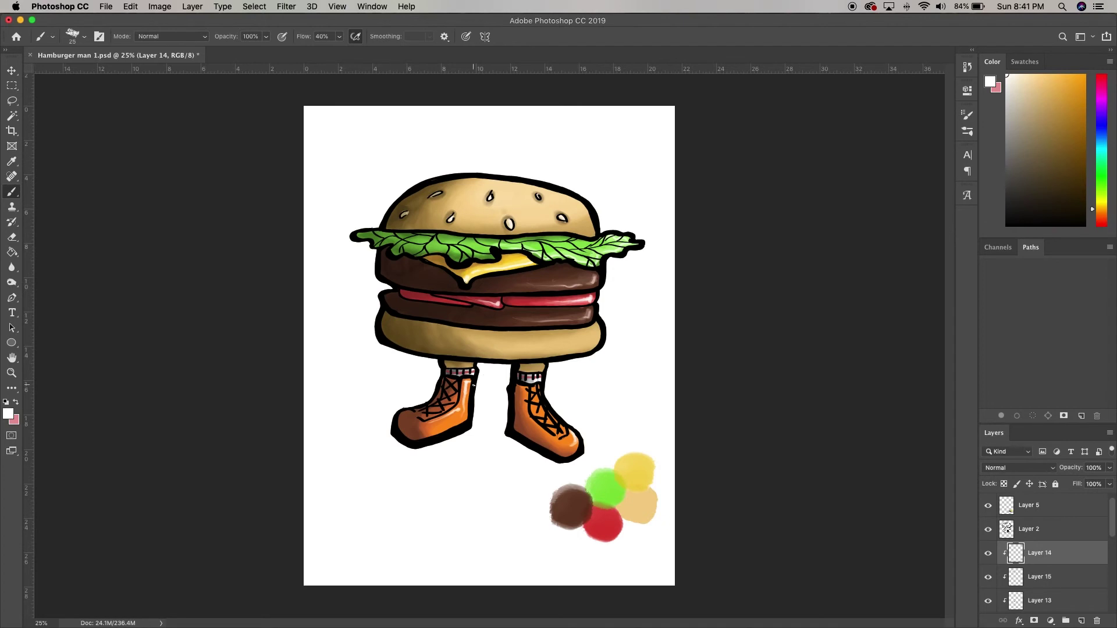
- Delete Layer 5, which holds the color swatches beside the character
{"action": "left_click", "coordinate": [1047, 505]}
{"action": "key", "text": "Delete"}
- Create a layer beneath Layer 4 and fill a wide elliptical selection under the feet with gray as a ground shadow
{"action": "scroll", "coordinate": [1056, 559], "scroll_direction": "down", "scroll_amount": 10}
{"action": "left_click", "coordinate": [1055, 579]}
{"action": "left_click", "coordinate": [1082, 621]}
{"action": "left_click_drag", "start_coordinate": [11, 86], "coordinate": [61, 98]}
{"action": "mouse_move", "coordinate": [324, 396]}
{"action": "left_mouse_down"}
{"action": "mouse_move", "coordinate": [618, 474]}
{"action": "mouse_move", "coordinate": [627, 488]}
{"action": "left_mouse_up"}
{"action": "left_click", "coordinate": [12, 252]}
{"action": "left_click", "coordinate": [1009, 131]}
{"action": "left_click", "coordinate": [517, 440]}
- Resize and position the gray shadow ellipse with Free Transform so it sits centered beneath both shoes
{"action": "left_click", "coordinate": [11, 72]}
{"action": "key", "text": "super+t"}
{"action": "left_click_drag", "start_coordinate": [654, 399], "coordinate": [658, 419]}
{"action": "left_click_drag", "start_coordinate": [547, 433], "coordinate": [564, 427]}
{"action": "left_click_drag", "start_coordinate": [648, 406], "coordinate": [602, 412]}
{"action": "left_click_drag", "start_coordinate": [342, 424], "coordinate": [363, 426]}
{"action": "left_click_drag", "start_coordinate": [476, 478], "coordinate": [476, 473]}
{"action": "left_click_drag", "start_coordinate": [497, 443], "coordinate": [496, 448]}
{"action": "left_click_drag", "start_coordinate": [643, 432], "coordinate": [640, 420]}
{"action": "left_click_drag", "start_coordinate": [598, 483], "coordinate": [622, 483]}
{"action": "left_click", "coordinate": [570, 36]}
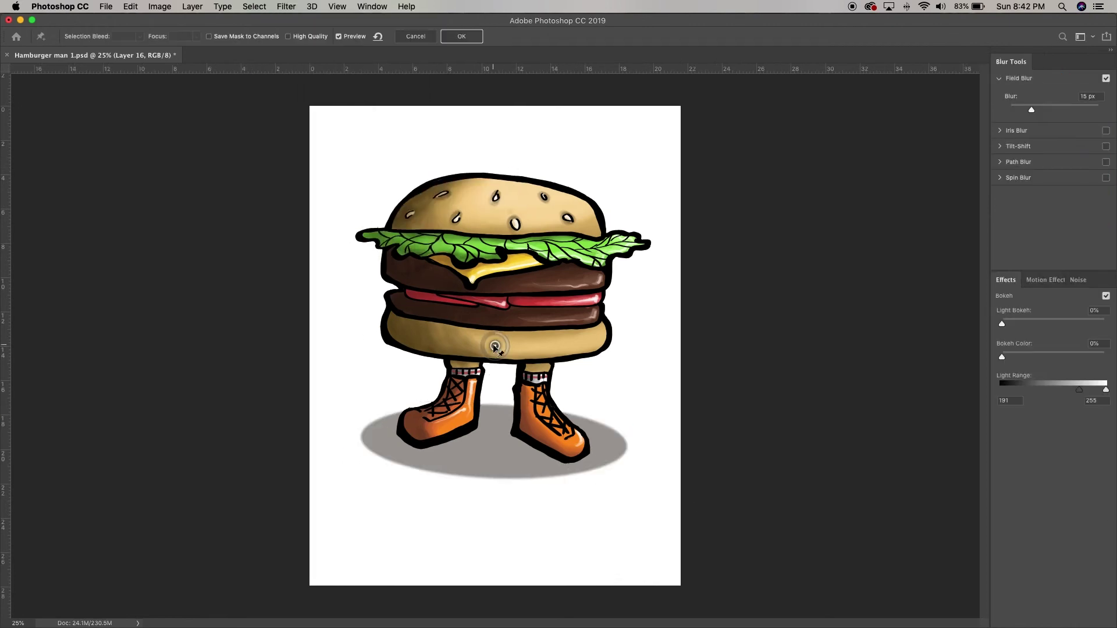
- Apply a 140 px Field Blur to the ground shadow, with the blur pin placed on the ellipse between the shoes
{"action": "left_click_drag", "start_coordinate": [496, 346], "coordinate": [496, 440]}
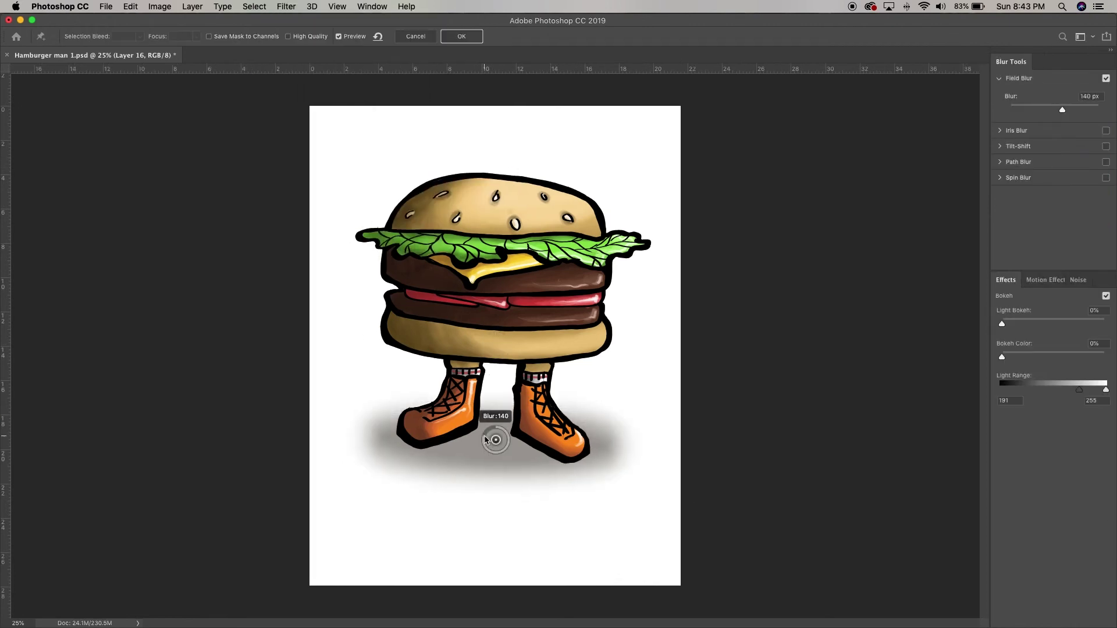
{"action": "key", "text": "Return"}
- Fill a smaller elliptical selection between the shoes with dark gray on a new layer above the blurred shadow, and deselect it
{"action": "left_click", "coordinate": [12, 85]}
{"action": "left_click_drag", "start_coordinate": [381, 420], "coordinate": [592, 455]}
{"action": "left_click", "coordinate": [1006, 173]}
{"action": "left_click", "coordinate": [12, 252]}
{"action": "left_click", "coordinate": [1082, 620]}
{"action": "left_click", "coordinate": [501, 441]}
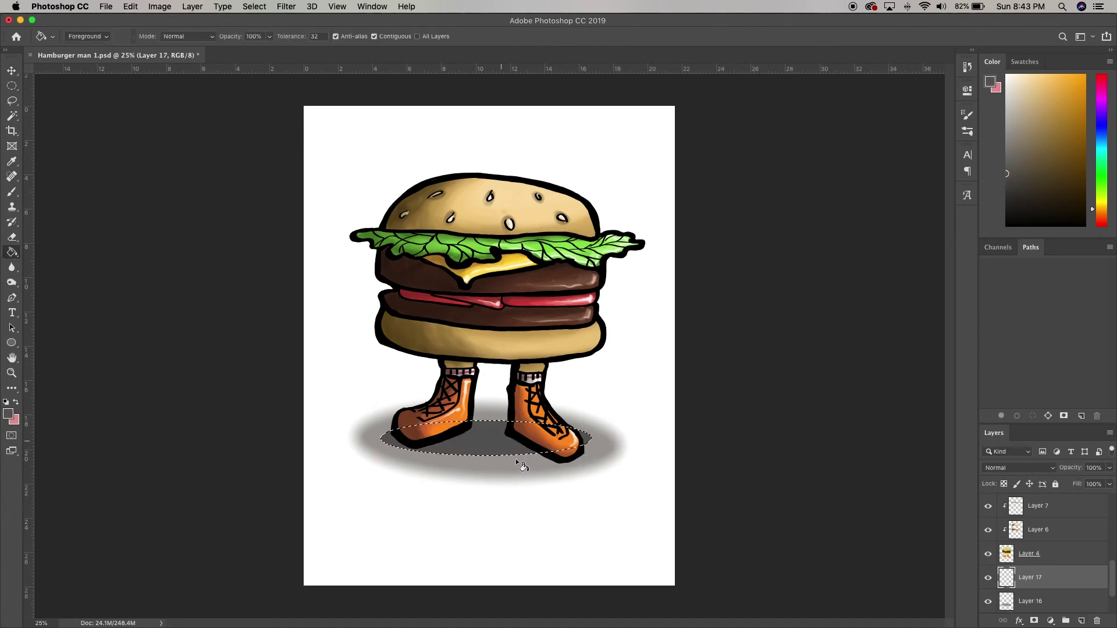
{"action": "key", "text": "super+d"}
- Adjust the dark gray ellipse with Free Transform and soften it with Field Blur
{"action": "key", "text": "super+t"}
{"action": "left_click_drag", "start_coordinate": [615, 418], "coordinate": [615, 427]}
{"action": "left_click", "coordinate": [571, 38]}
{"action": "left_click", "coordinate": [286, 6]}
{"action": "mouse_move", "coordinate": [314, 155]}
{"action": "left_click", "coordinate": [466, 156]}
{"action": "left_click_drag", "start_coordinate": [505, 353], "coordinate": [486, 347]}
{"action": "key", "text": "Return"}
- Adjust the opacity of the two shadow layers, setting Layer 17 to 97%
{"action": "left_click_drag", "start_coordinate": [1073, 470], "coordinate": [1041, 479]}
{"action": "left_click", "coordinate": [1040, 599]}
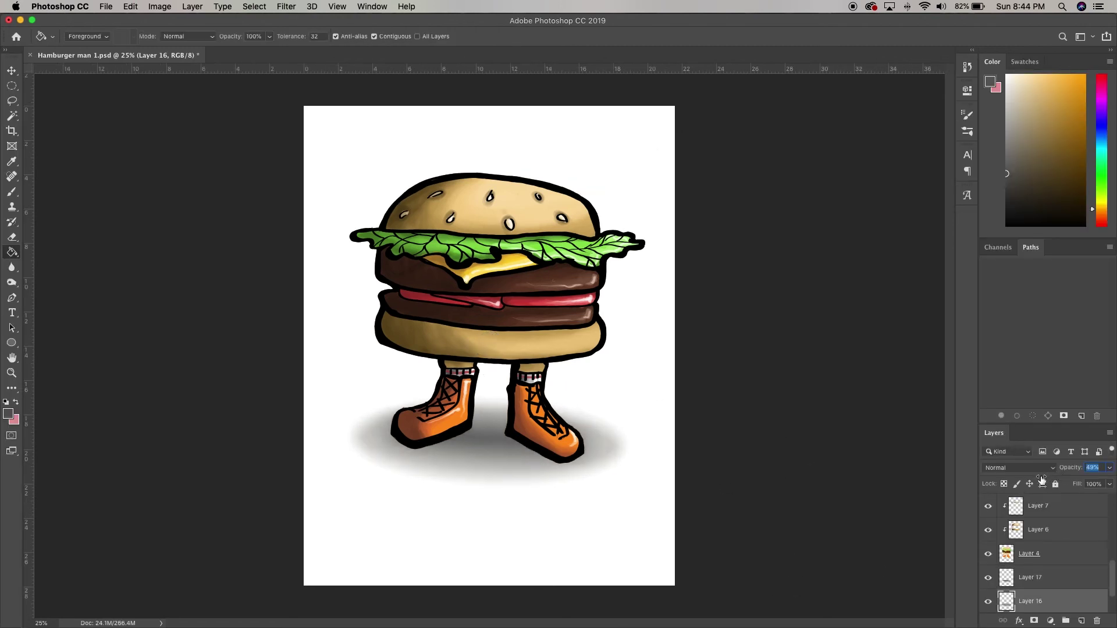
{"action": "key", "text": "alt+bracketright"}
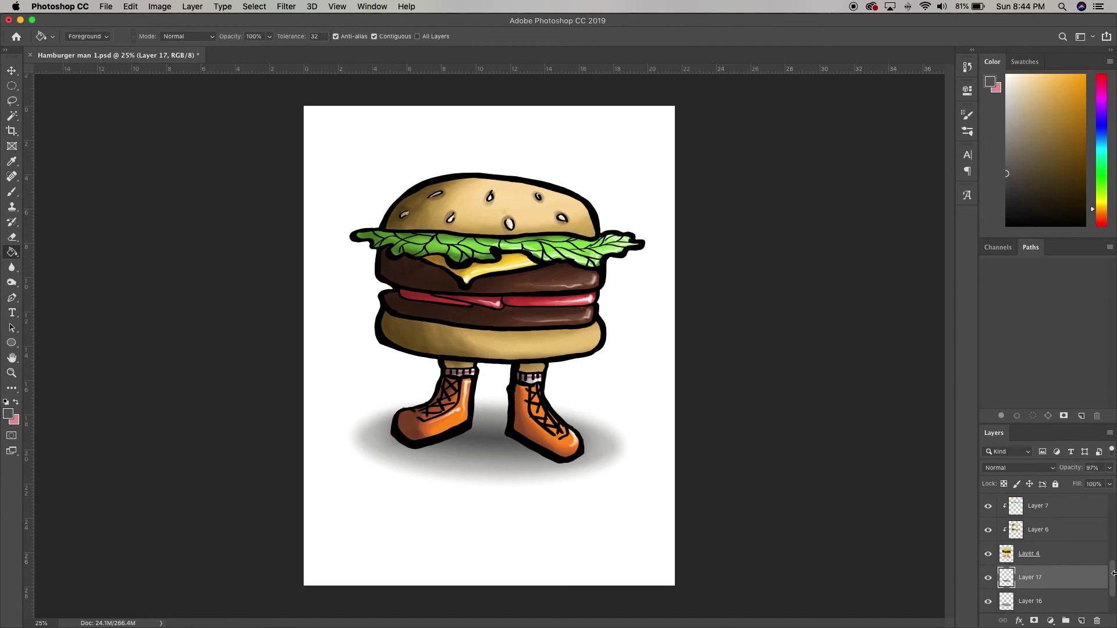
- Select the whole character silhouette from Layer 4 using Magic Wand, Select Inverse and Lasso additions, and hide the Background layer
{"action": "left_click_drag", "start_coordinate": [1113, 574], "coordinate": [1113, 590]}
{"action": "left_click", "coordinate": [1060, 509]}
{"action": "left_click", "coordinate": [12, 116]}
{"action": "left_click", "coordinate": [522, 477]}
{"action": "right_click", "coordinate": [522, 477]}
{"action": "left_click", "coordinate": [557, 518]}
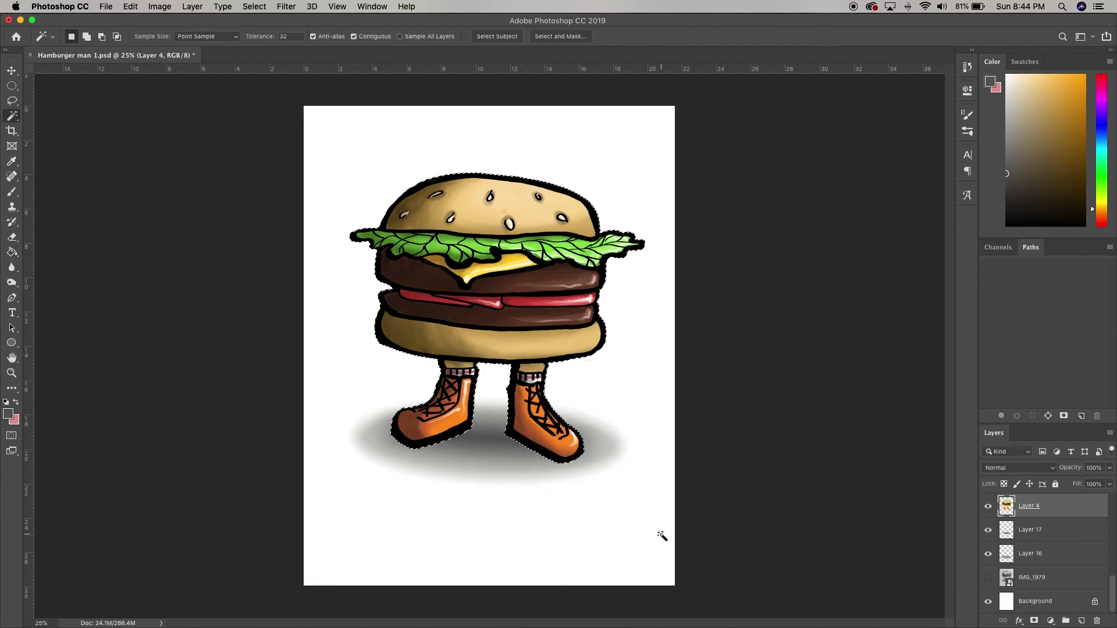
{"action": "key", "text": "l"}
{"action": "left_click_drag", "start_coordinate": [518, 403], "coordinate": [602, 468]}
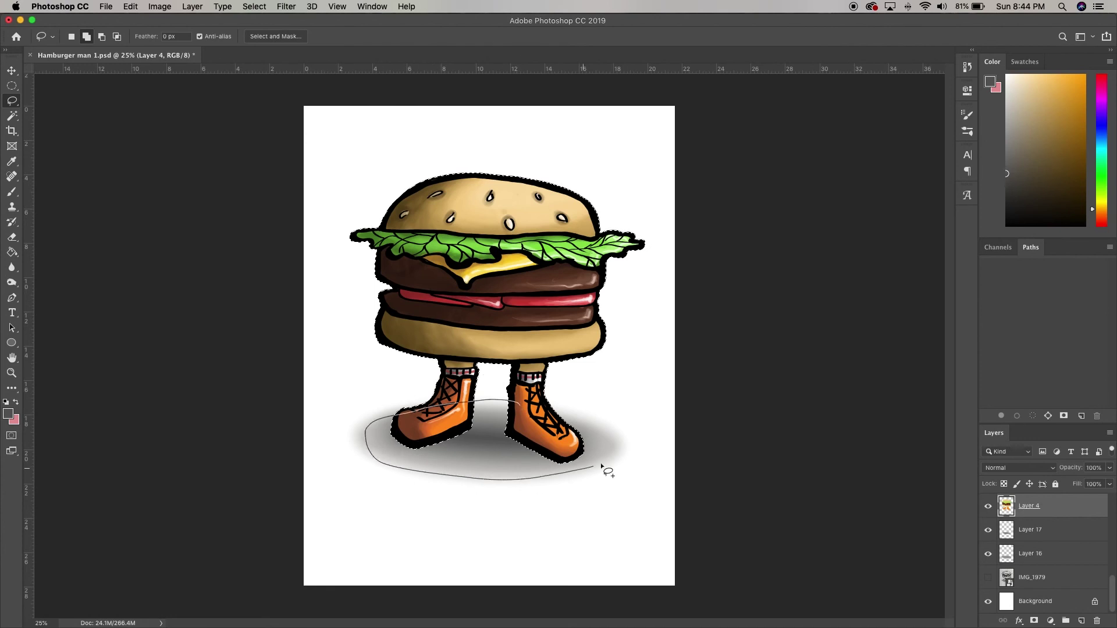
{"action": "left_click", "coordinate": [988, 600]}
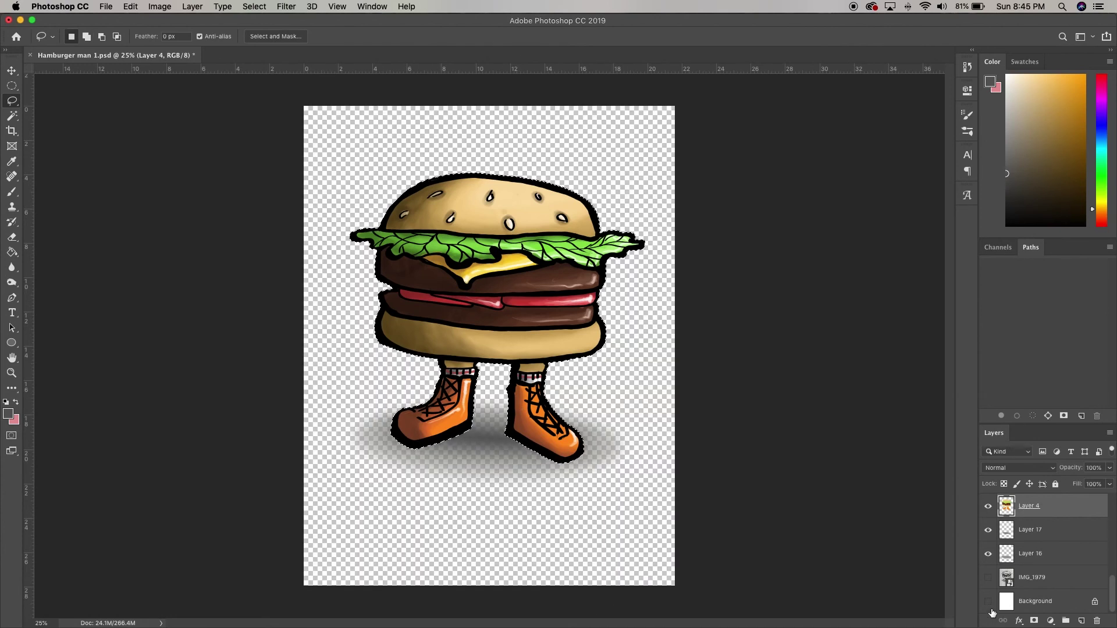
{"action": "mouse_move", "coordinate": [421, 398]}
{"action": "left_mouse_down"}
{"action": "mouse_move", "coordinate": [591, 438]}
{"action": "mouse_move", "coordinate": [421, 400]}
{"action": "left_mouse_up"}
- Add a layer below Layer 4, expand the silhouette selection, and fill it with white to outline the character
{"action": "left_click", "coordinate": [1081, 620], "text": "super"}
{"action": "left_click", "coordinate": [12, 252]}
{"action": "left_click", "coordinate": [1006, 75]}
{"action": "left_click", "coordinate": [254, 6]}
{"action": "mouse_move", "coordinate": [268, 174]}
{"action": "left_click", "coordinate": [448, 196]}
{"action": "key", "text": "Return"}
{"action": "left_click", "coordinate": [473, 214]}
{"action": "key", "text": "super+d"}
- Expand the silhouette selection again and fill it with white for a thicker outline, and deselect it
{"action": "left_click", "coordinate": [989, 602]}
{"action": "left_click", "coordinate": [988, 602]}
{"action": "left_click", "coordinate": [255, 6]}
{"action": "left_click", "coordinate": [449, 196]}
{"action": "key", "text": "Return"}
{"action": "left_click", "coordinate": [495, 314]}
{"action": "key", "text": "super+d"}
- Select the Background layer and make it visible again
{"action": "scroll", "coordinate": [1036, 582], "scroll_direction": "down", "scroll_amount": 2}
{"action": "left_click", "coordinate": [1036, 601]}
{"action": "left_click", "coordinate": [988, 602]}
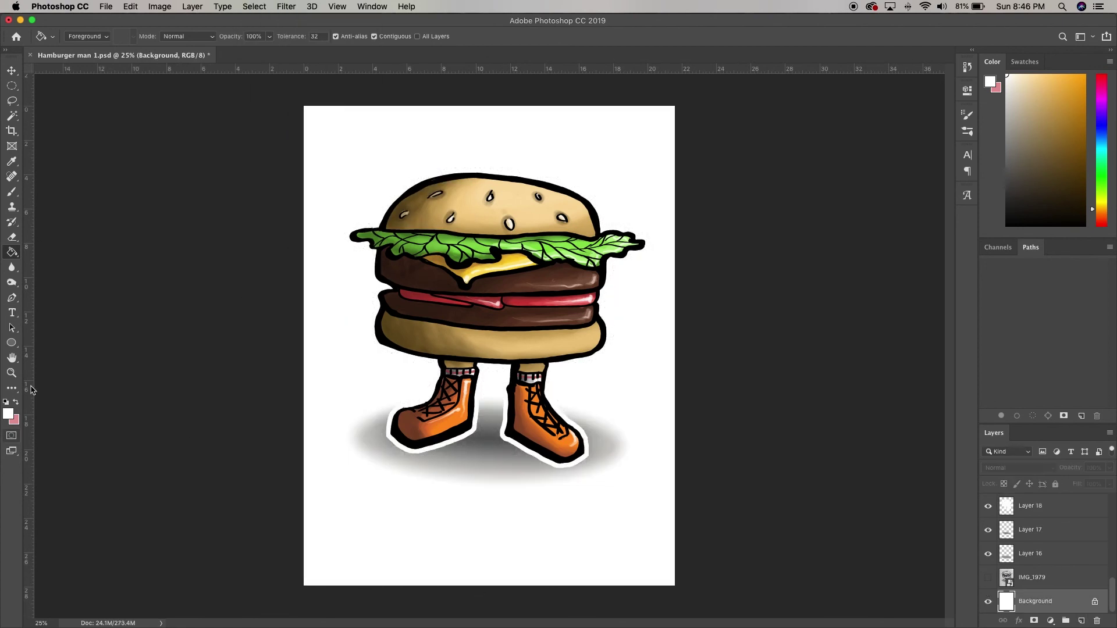
- Try light blue and pale yellow fills on the Background layer
{"action": "left_click", "coordinate": [1101, 142]}
{"action": "left_click", "coordinate": [1020, 90]}
{"action": "left_click", "coordinate": [640, 252]}
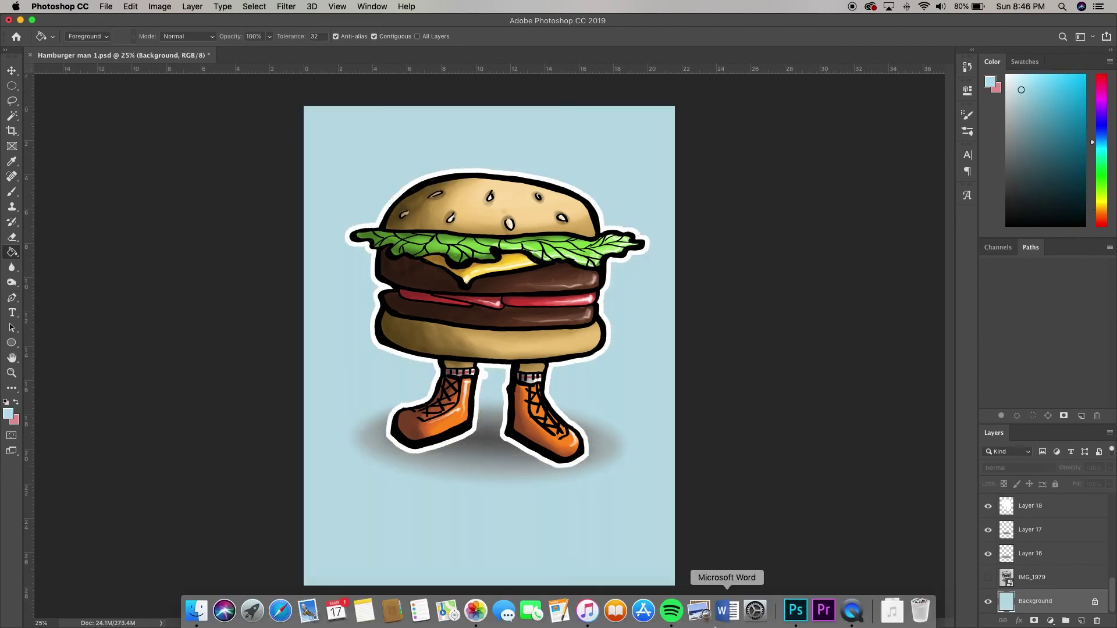
{"action": "left_click_drag", "start_coordinate": [1101, 221], "coordinate": [1101, 207]}
{"action": "left_click", "coordinate": [1030, 76]}
{"action": "left_click", "coordinate": [646, 402]}
- Fill the Background layer with pale peach and hide the white outline layer
{"action": "left_click", "coordinate": [1101, 210]}
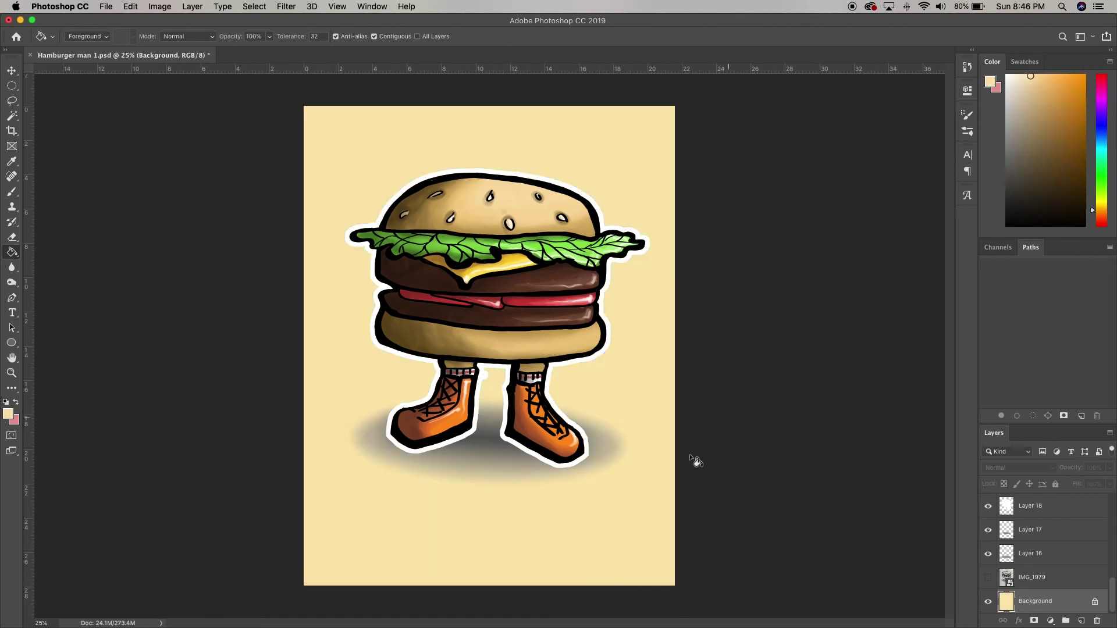
{"action": "left_click", "coordinate": [650, 486]}
{"action": "left_click", "coordinate": [1006, 76]}
{"action": "left_click", "coordinate": [987, 506]}
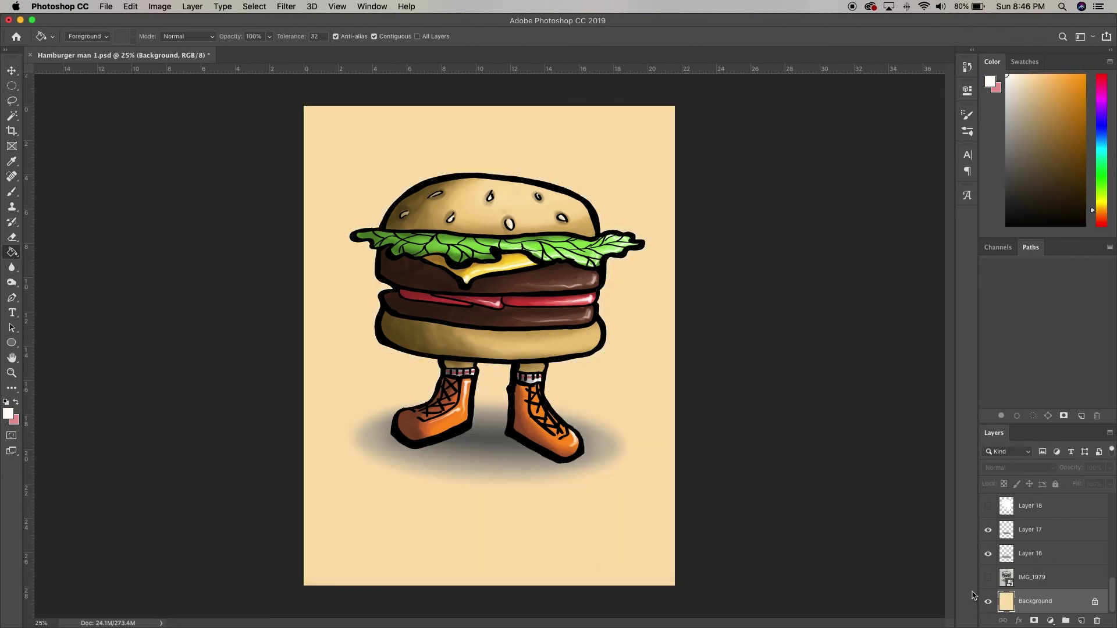
- Merge the two ground shadow layers, Layer 17 and Layer 16, into one layer
{"action": "left_click", "coordinate": [1042, 531]}
{"action": "left_click", "coordinate": [1042, 555], "text": "shift"}
{"action": "right_click", "coordinate": [1042, 556]}
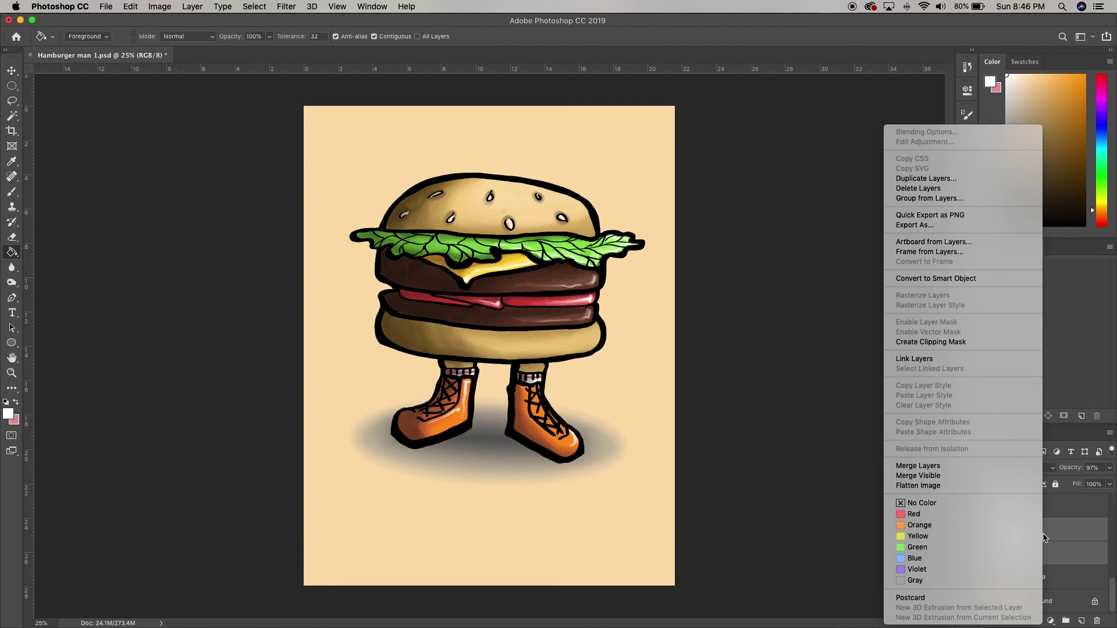
{"action": "left_click", "coordinate": [1012, 465]}
- Open a color adjustment for the merged ground shadow layer
{"action": "left_click", "coordinate": [159, 7]}
{"action": "mouse_move", "coordinate": [237, 40]}
{"action": "left_click", "coordinate": [317, 101]}
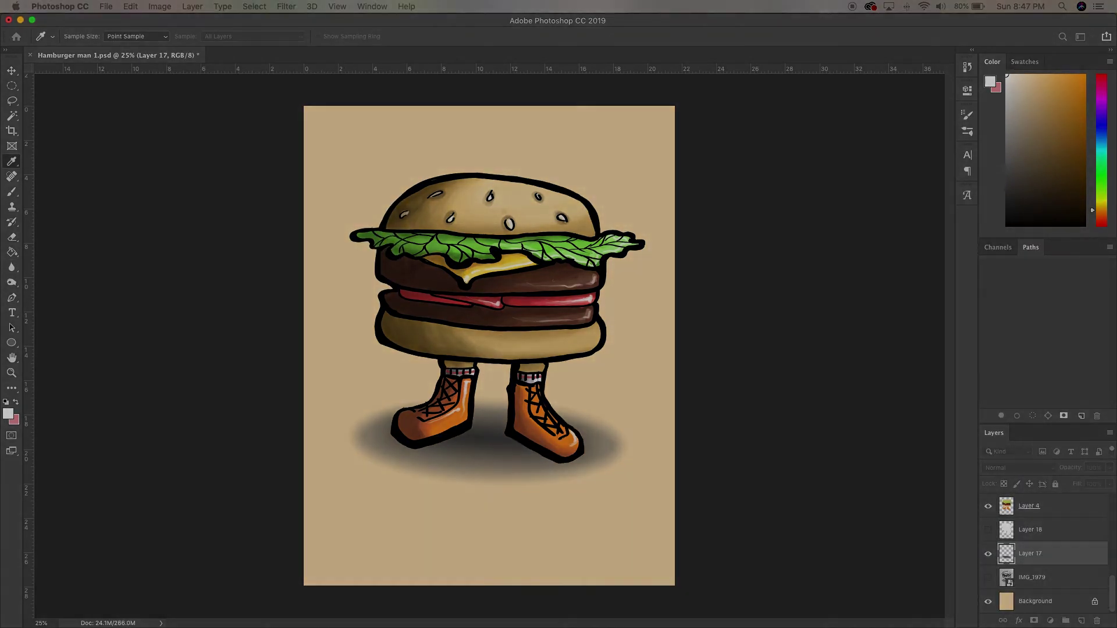